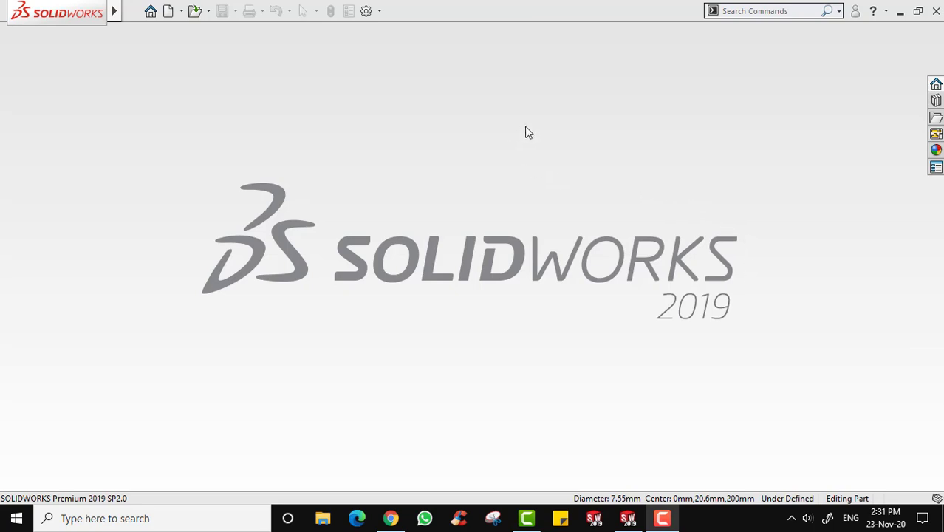
Step: Create a new part document and start a sketch on the Top Plane
{"action": "left_click", "coordinate": [169, 11]}
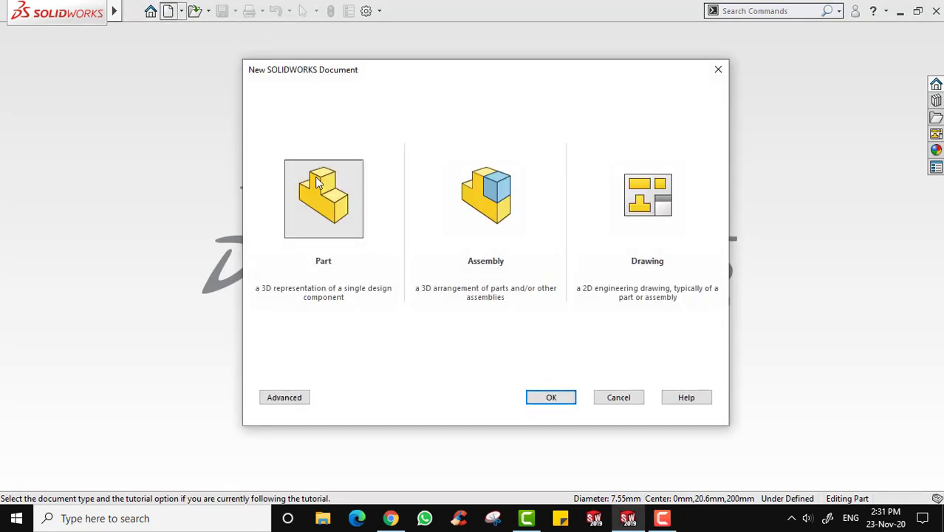
{"action": "left_click", "coordinate": [560, 398]}
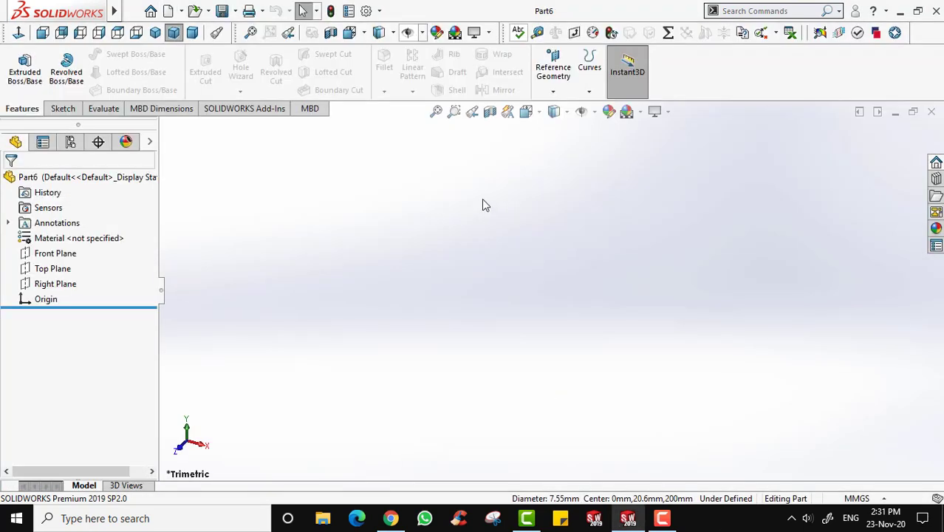
{"action": "left_click", "coordinate": [62, 111]}
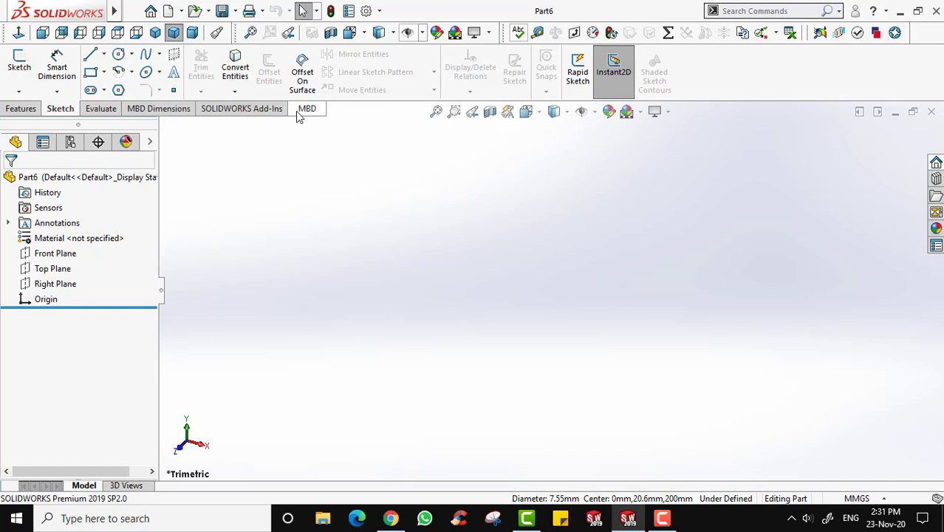
{"action": "left_click", "coordinate": [16, 111]}
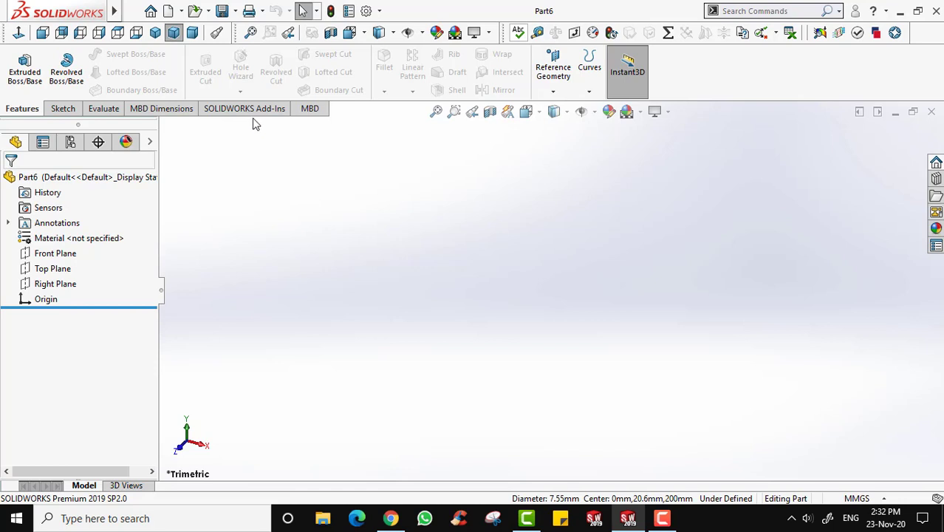
{"action": "left_click", "coordinate": [66, 111]}
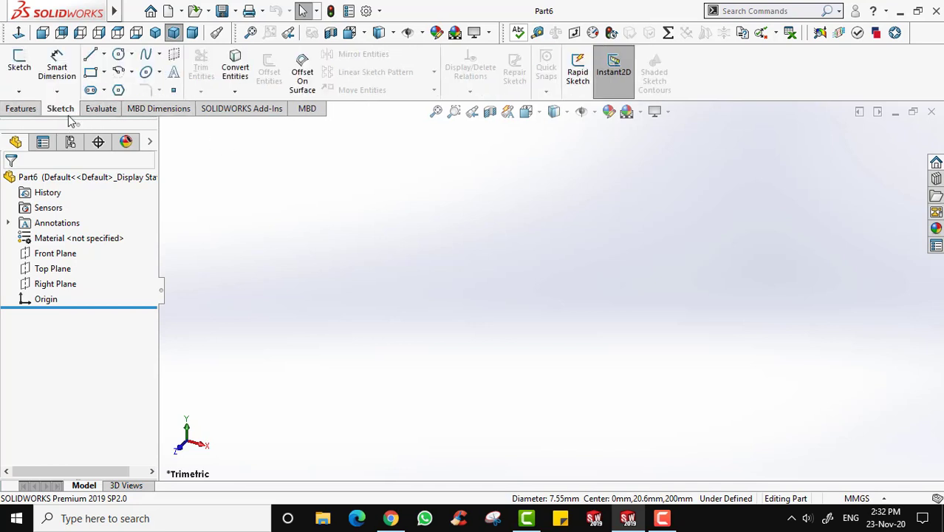
{"action": "left_click", "coordinate": [20, 65]}
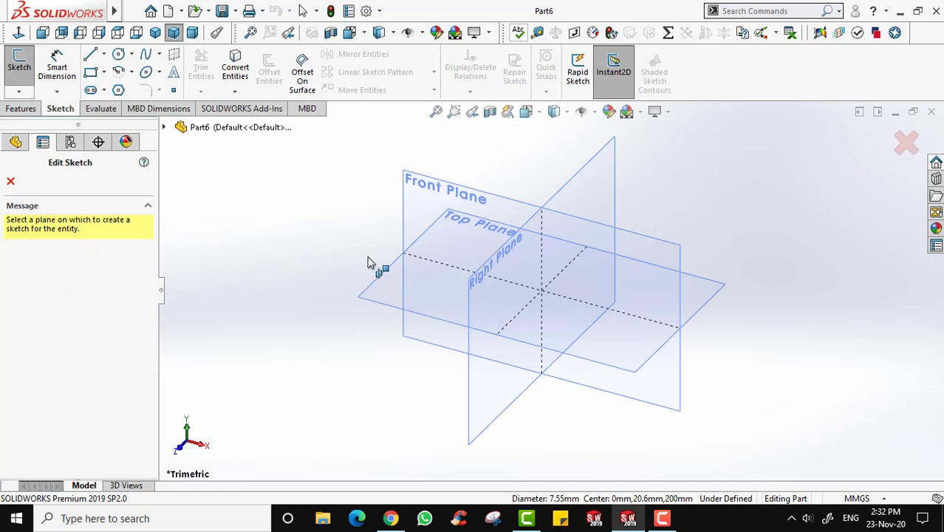
{"action": "left_click", "coordinate": [369, 286]}
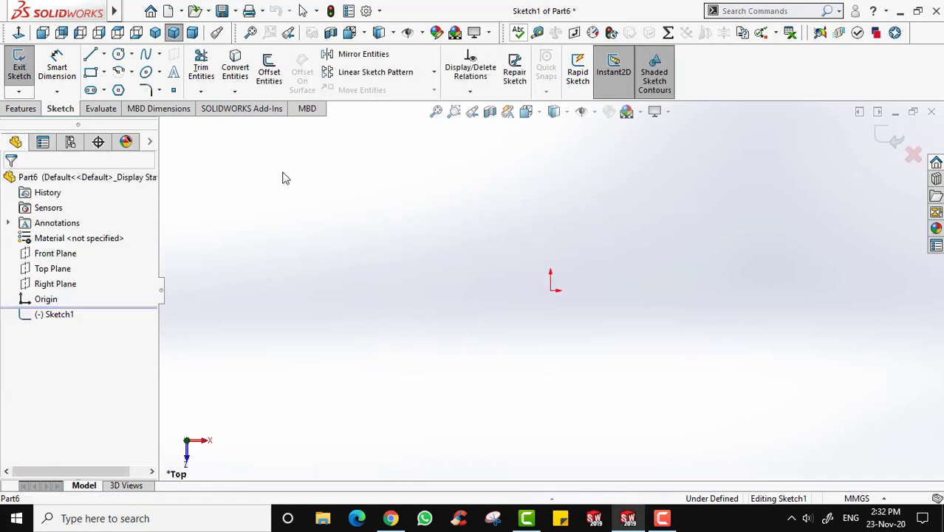
Step: Draw a center rectangle about 180 mm wide, centered on the origin
{"action": "left_click", "coordinate": [104, 72]}
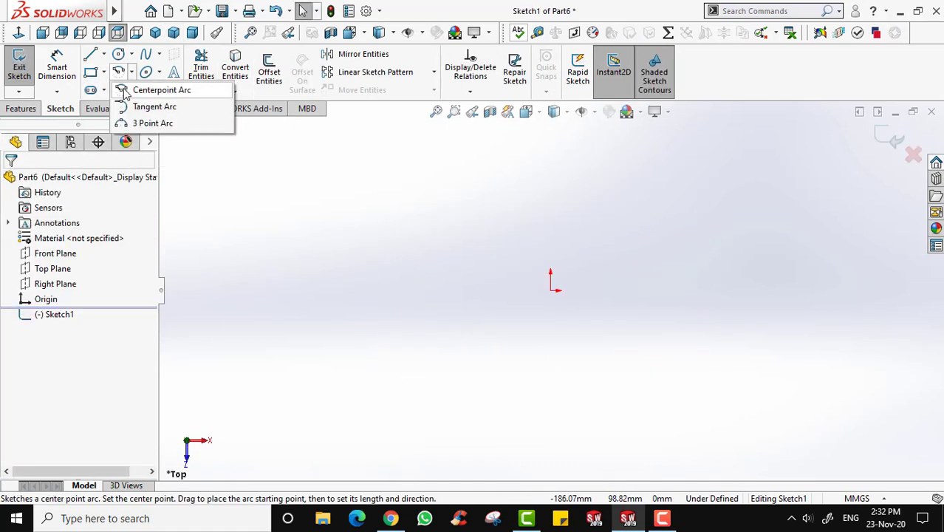
{"action": "left_click", "coordinate": [119, 109]}
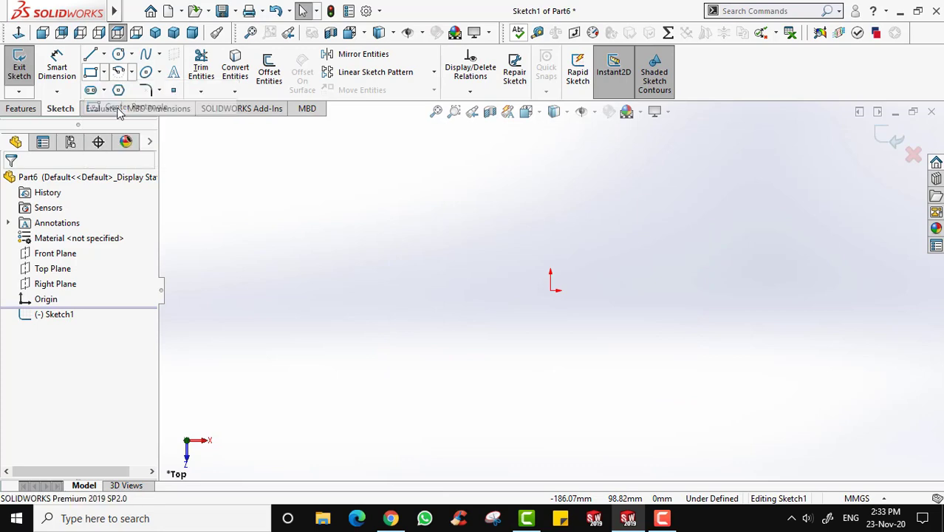
{"action": "left_click", "coordinate": [550, 288]}
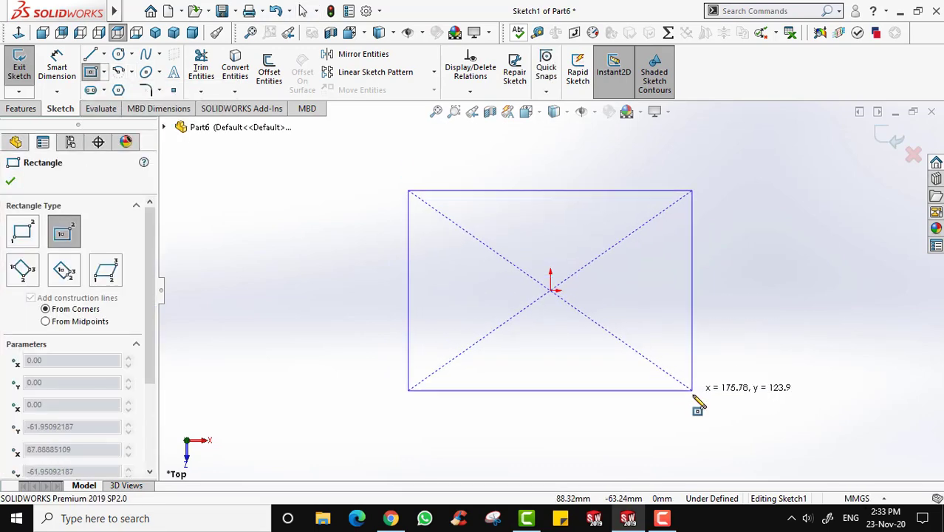
{"action": "left_click", "coordinate": [695, 408]}
Step: Dimension the rectangle's width and height to 100 mm each and exit the sketch
{"action": "left_click", "coordinate": [70, 74]}
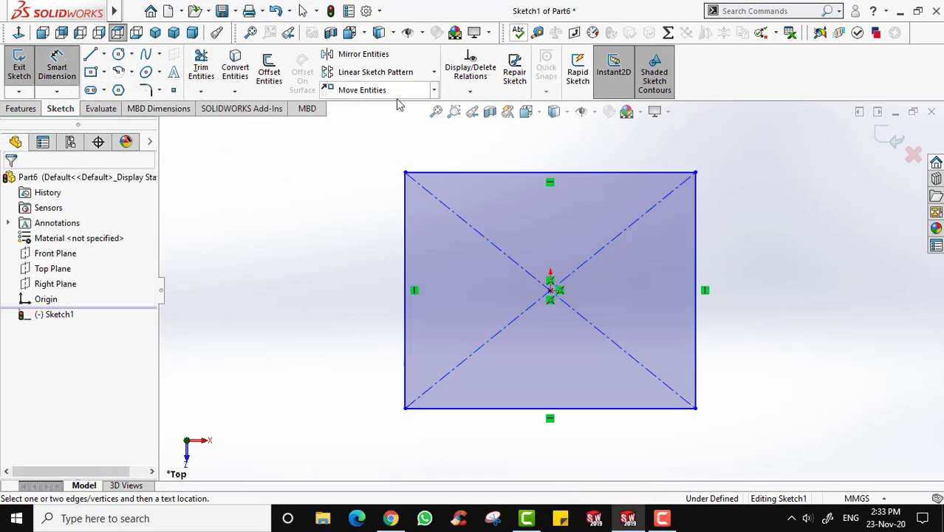
{"action": "left_click", "coordinate": [526, 173]}
{"action": "left_click", "coordinate": [559, 161]}
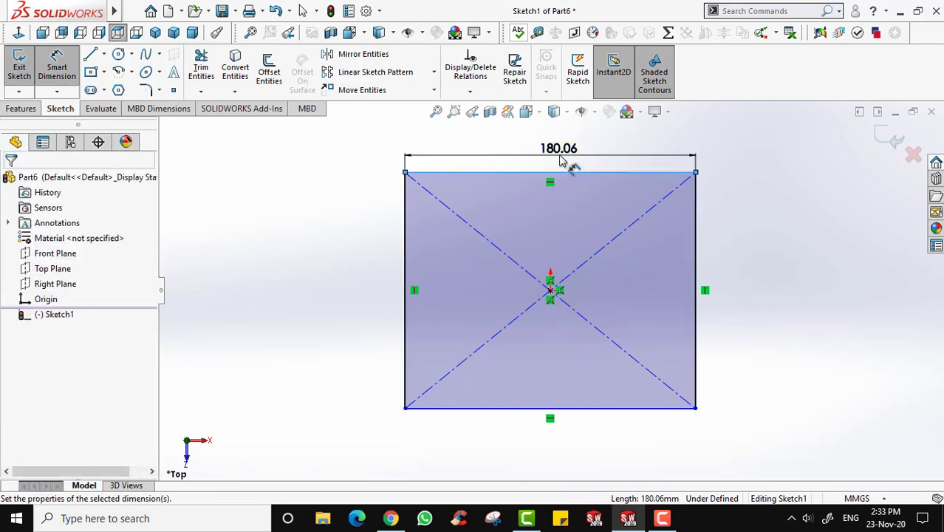
{"action": "type", "text": "100"}
{"action": "key", "text": "Return"}
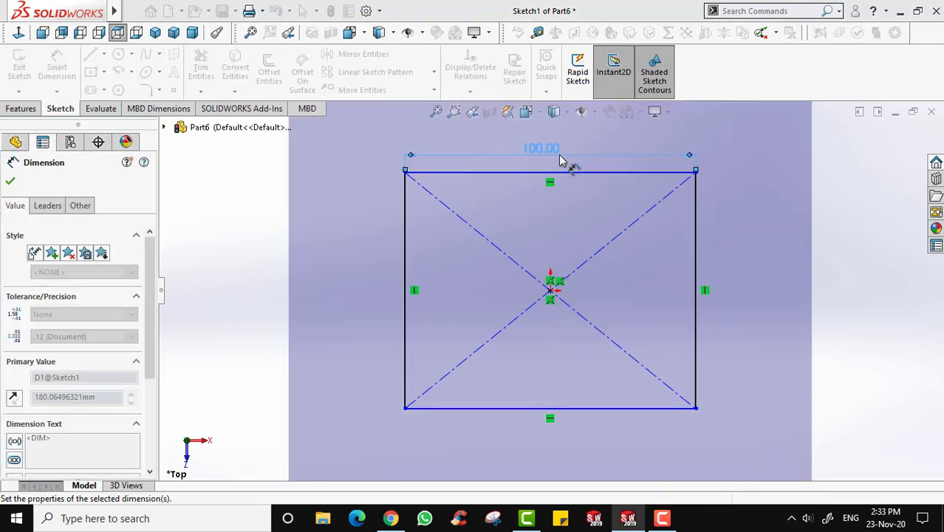
{"action": "left_click", "coordinate": [698, 251]}
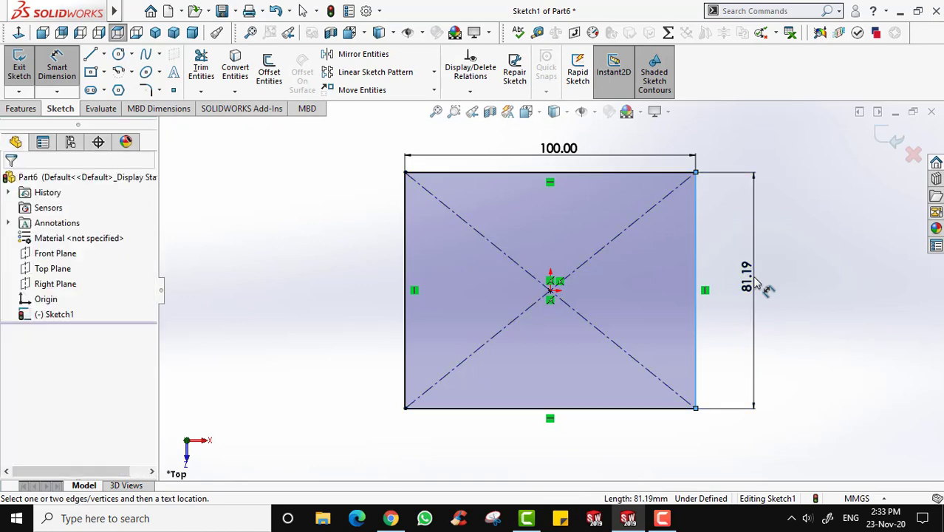
{"action": "left_click", "coordinate": [754, 287]}
{"action": "type", "text": "100"}
{"action": "key", "text": "Return"}
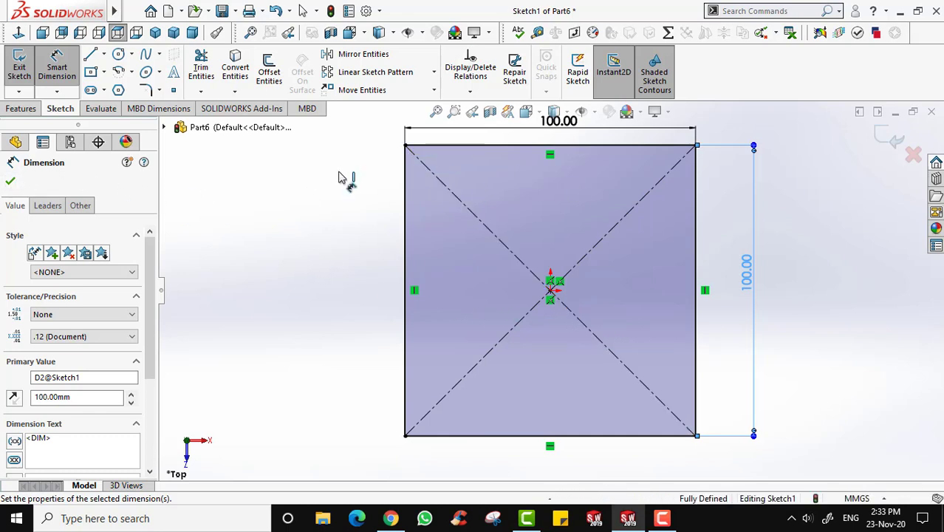
{"action": "left_click", "coordinate": [11, 183]}
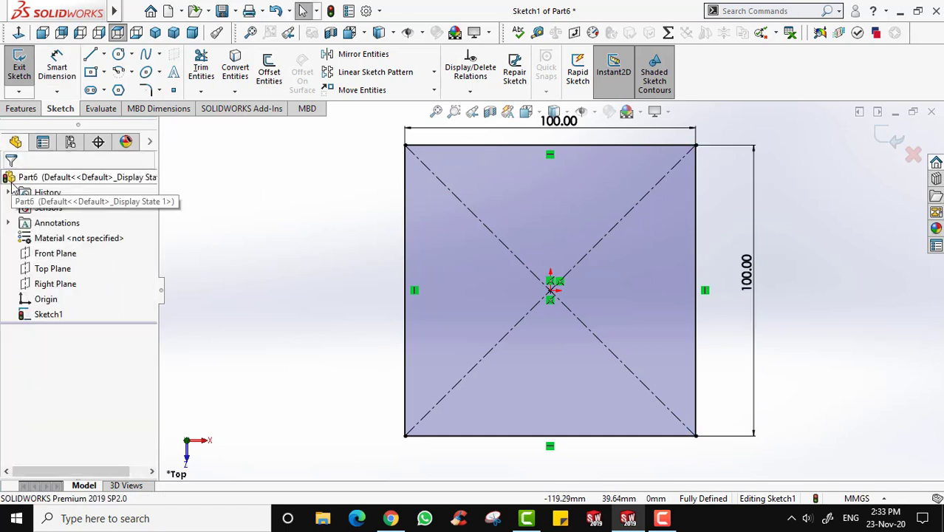
{"action": "left_click", "coordinate": [20, 74]}
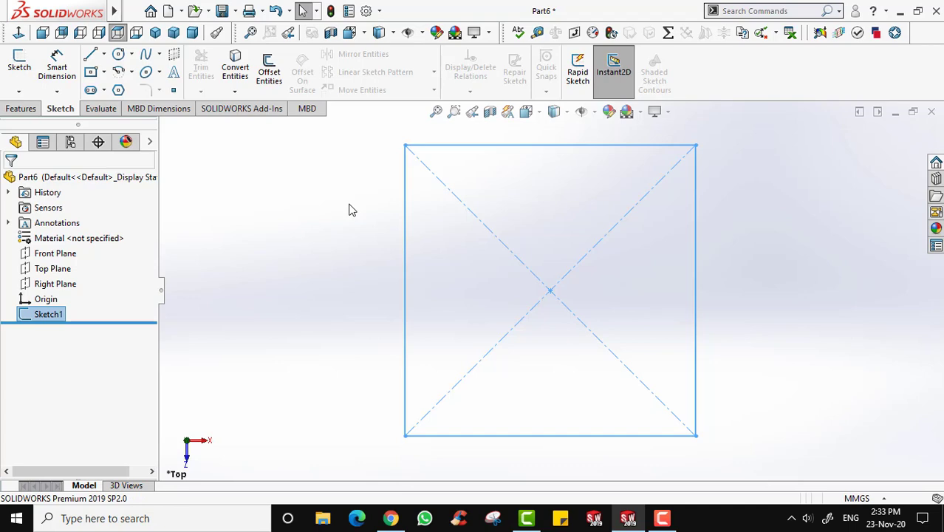
Step: Extrude the square sketch as a blind boss from the sketch plane with a depth of 100 mm
{"action": "left_click", "coordinate": [22, 108]}
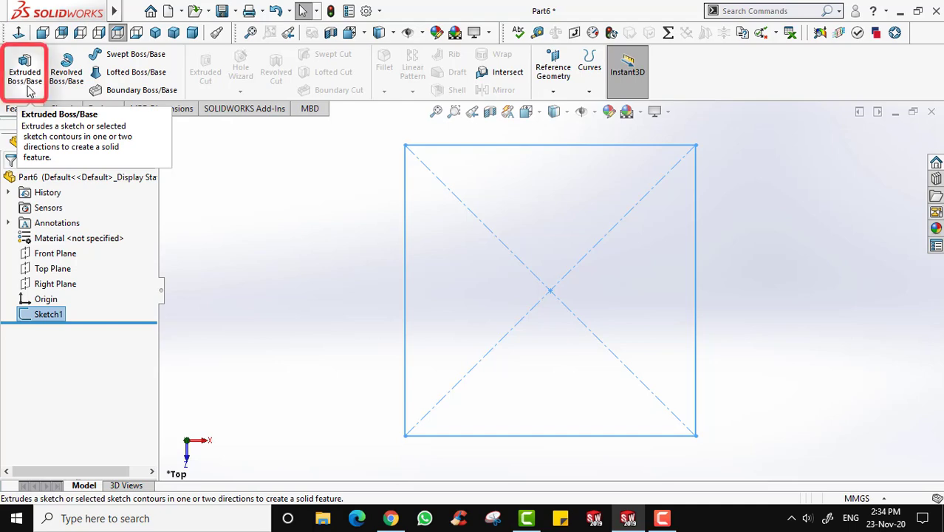
{"action": "left_click", "coordinate": [32, 86]}
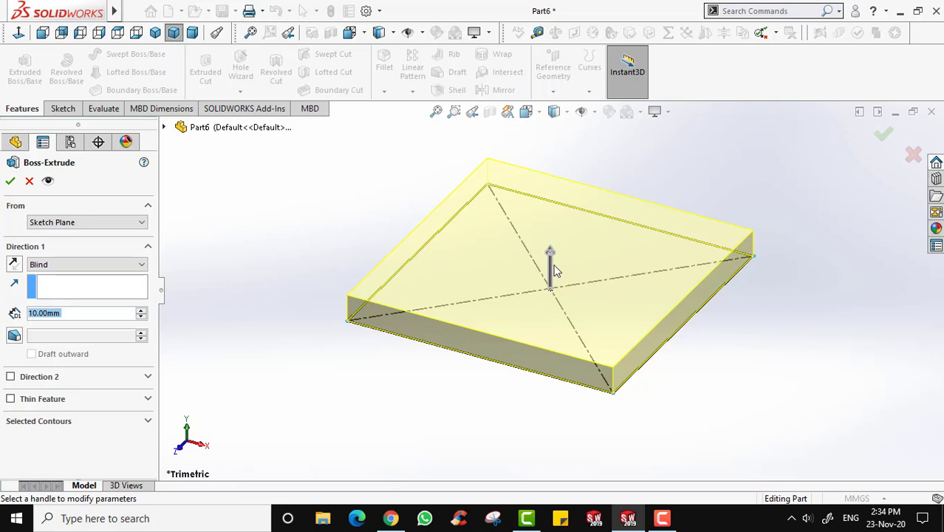
{"action": "mouse_move", "coordinate": [549, 258]}
{"action": "left_mouse_down"}
{"action": "mouse_move", "coordinate": [549, 181]}
{"action": "mouse_move", "coordinate": [539, 398]}
{"action": "mouse_move", "coordinate": [554, 234]}
{"action": "mouse_move", "coordinate": [542, 361]}
{"action": "mouse_move", "coordinate": [548, 246]}
{"action": "left_mouse_up"}
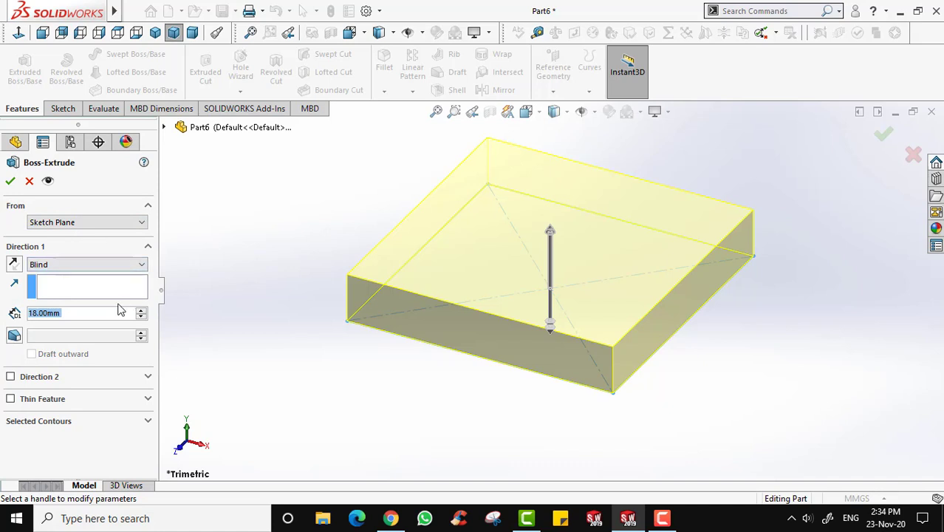
{"action": "left_click", "coordinate": [49, 313]}
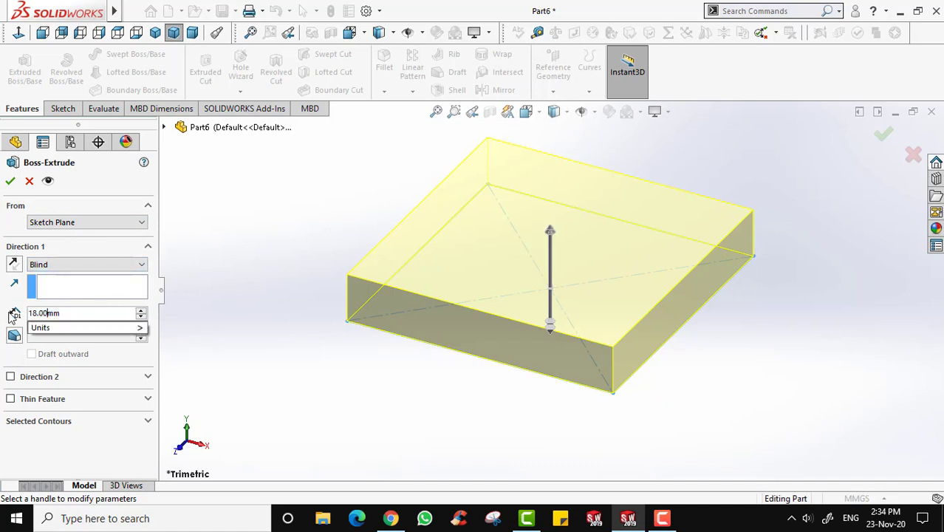
{"action": "left_click", "coordinate": [72, 313]}
{"action": "double_click", "coordinate": [71, 313]}
{"action": "type", "text": "100"}
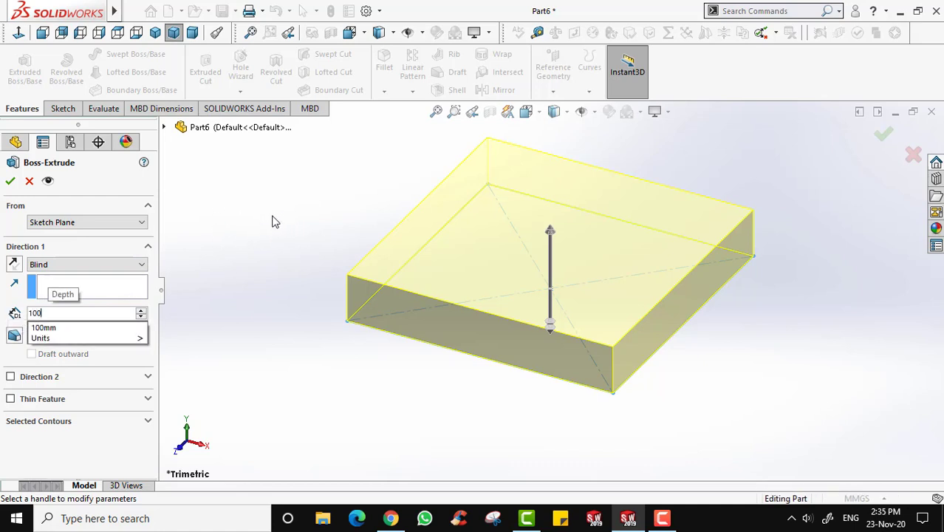
{"action": "key", "text": "Return"}
{"action": "key", "text": "f"}
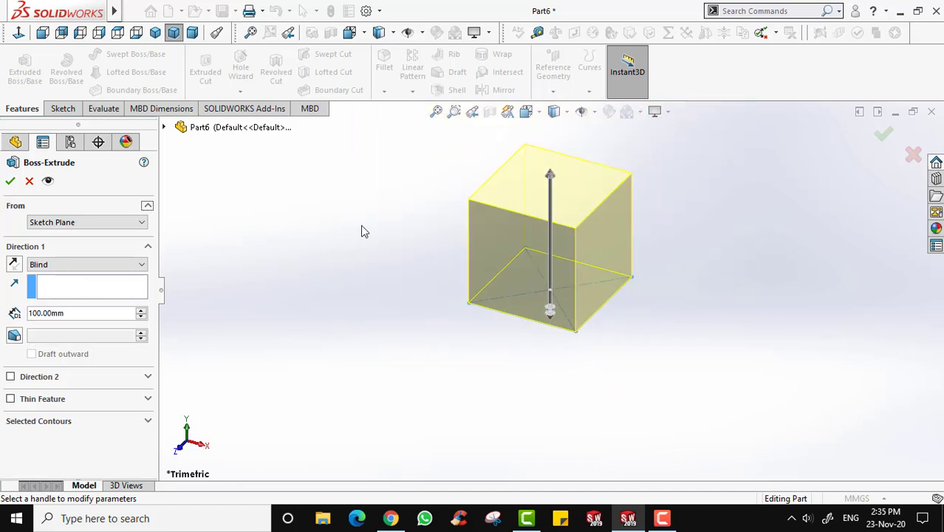
{"action": "scroll", "coordinate": [596, 209], "scroll_direction": "down", "scroll_amount": 2}
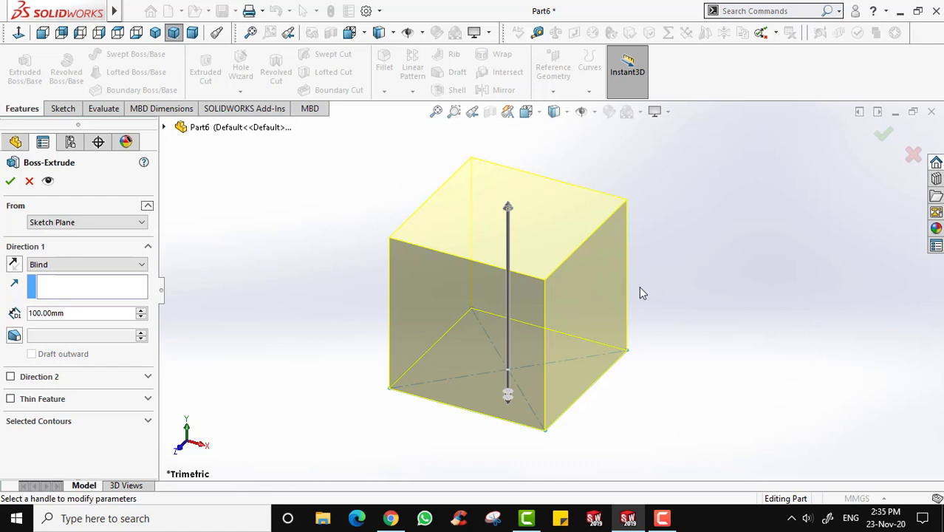
{"action": "left_click", "coordinate": [10, 182]}
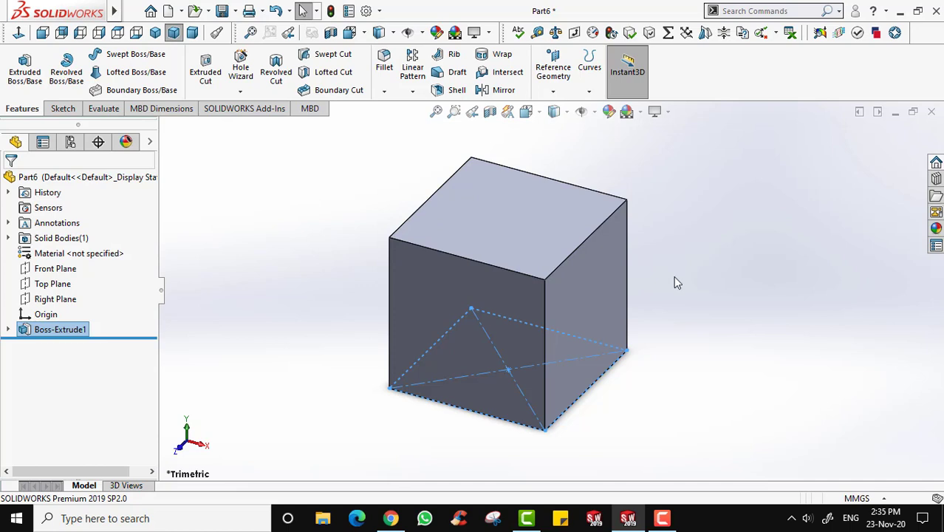
Step: Open the extrusion's base sketch to review its dimensions, and exit it without changes
{"action": "right_click", "coordinate": [59, 333]}
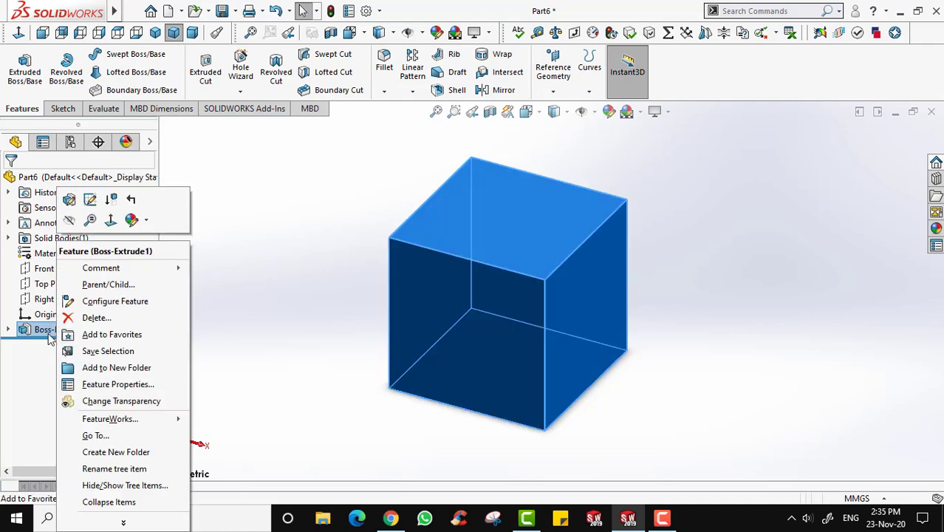
{"action": "left_click", "coordinate": [76, 207]}
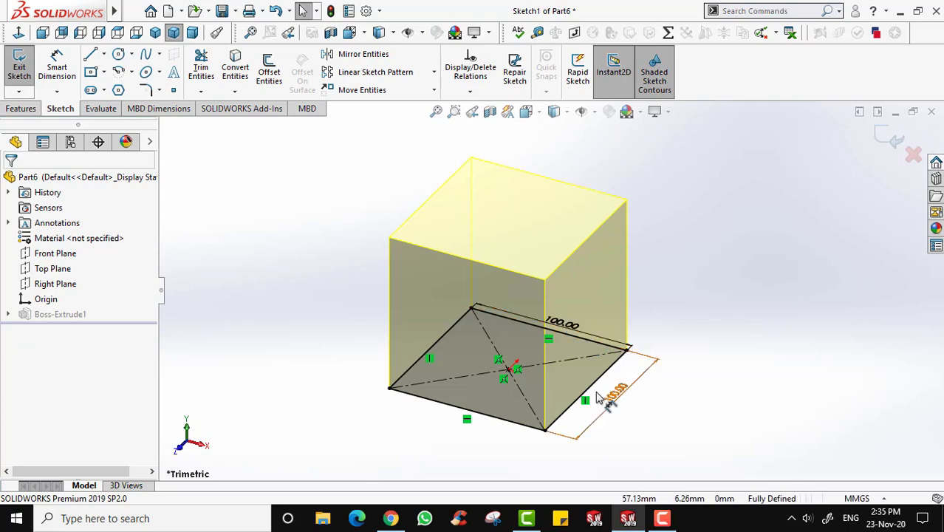
{"action": "left_click", "coordinate": [17, 63]}
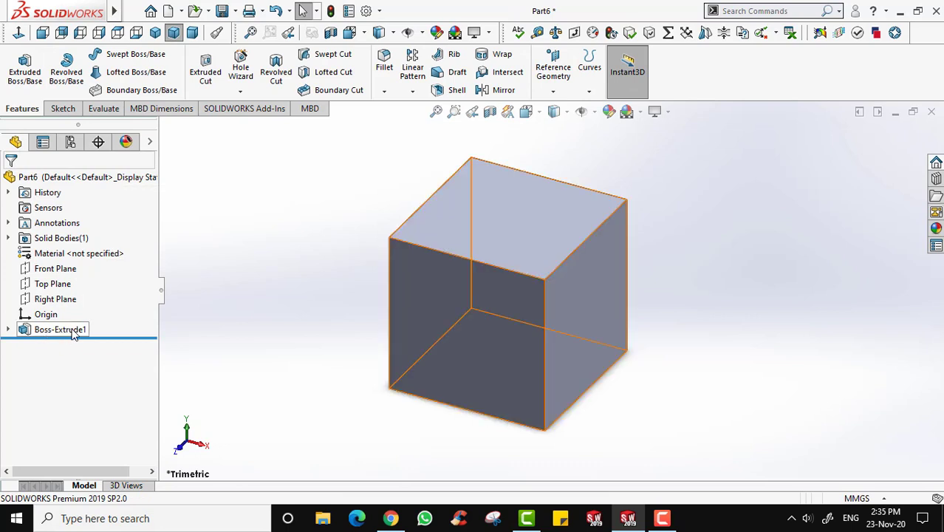
Step: Open the cube's extrusion for editing, try a depth of 200 mm and set the depth back to 100 mm
{"action": "right_click", "coordinate": [80, 333]}
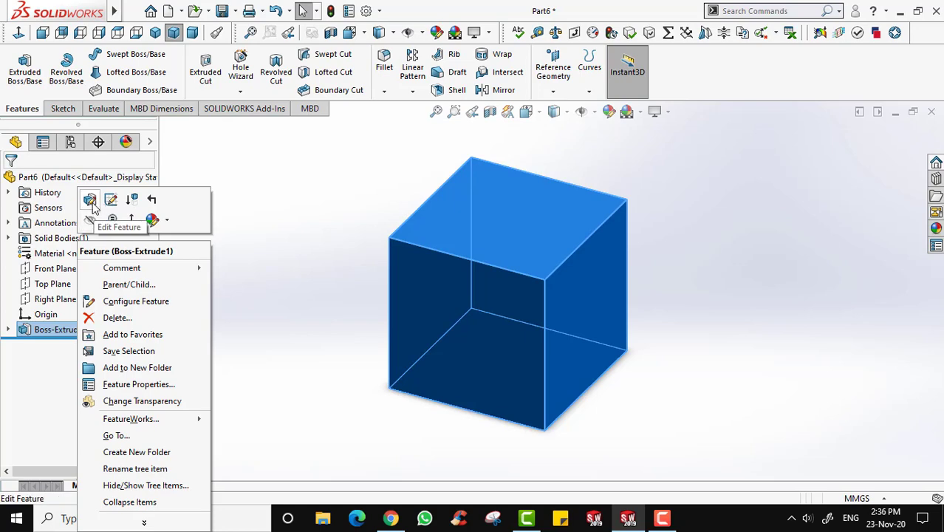
{"action": "left_click", "coordinate": [91, 201]}
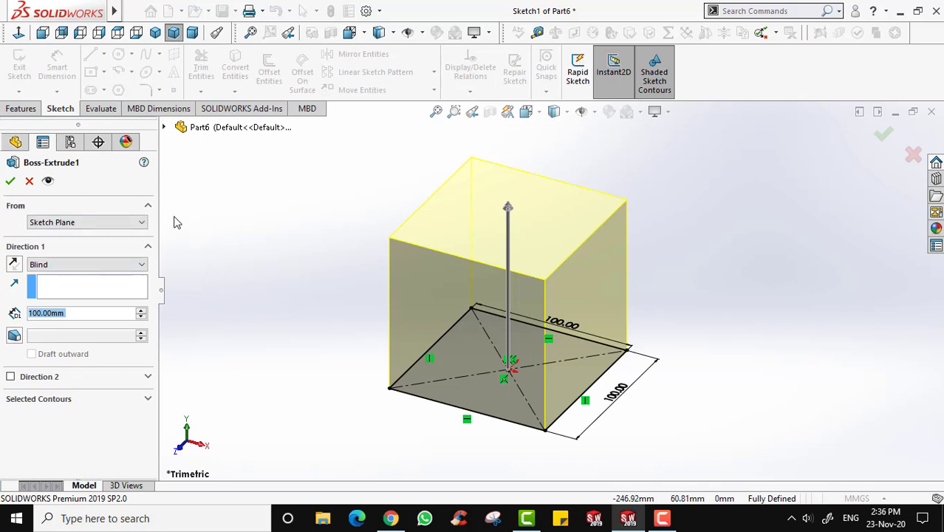
{"action": "left_click", "coordinate": [66, 312]}
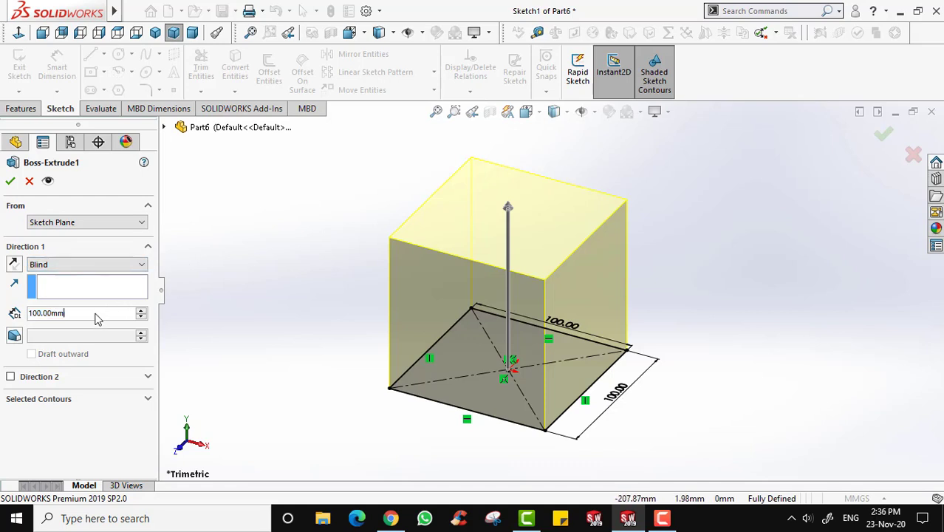
{"action": "double_click", "coordinate": [25, 309]}
{"action": "type", "text": "200"}
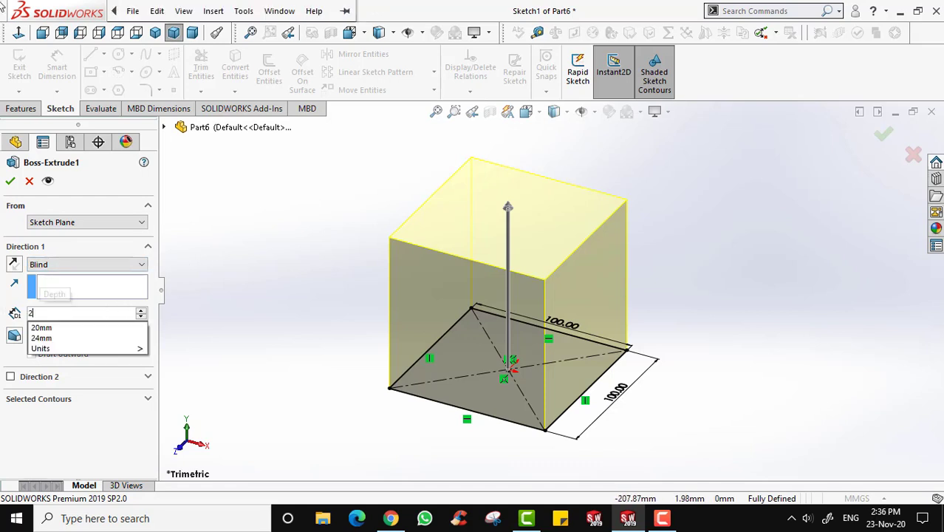
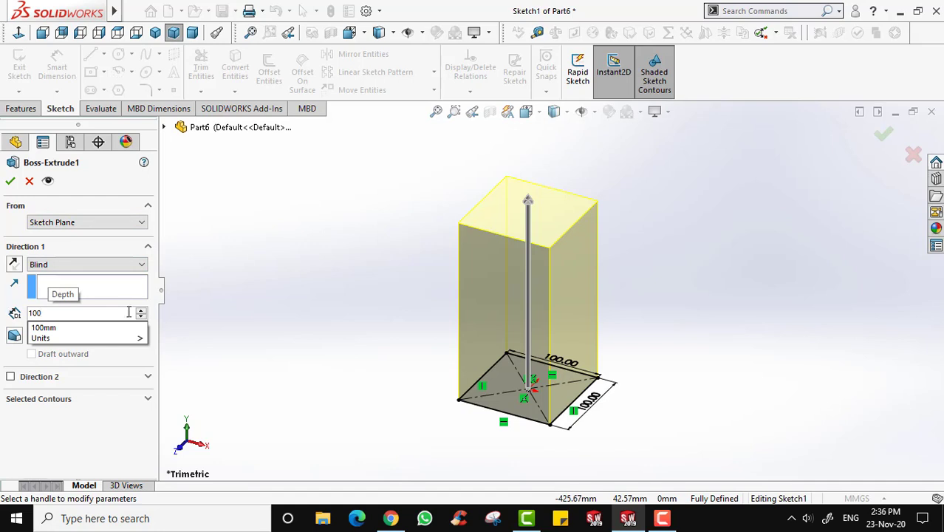
{"action": "key", "text": "Return"}
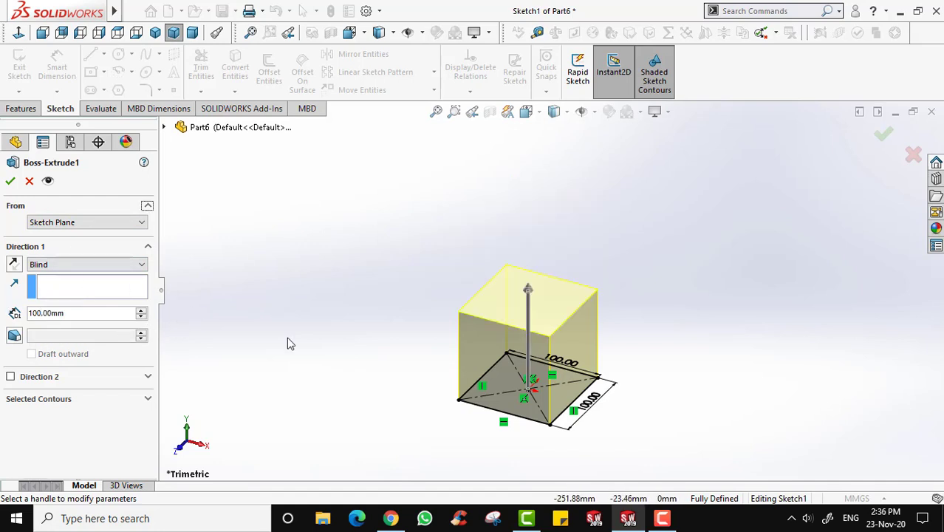
{"action": "key", "text": "f"}
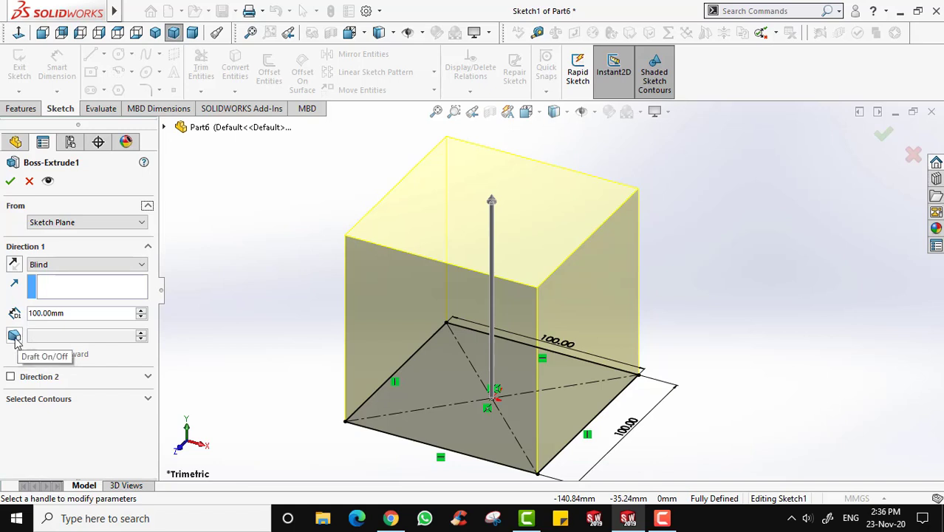
Step: Turn on draft for the extrusion, try it outward, and set an inward draft angle of 28 degrees
{"action": "left_click", "coordinate": [14, 336]}
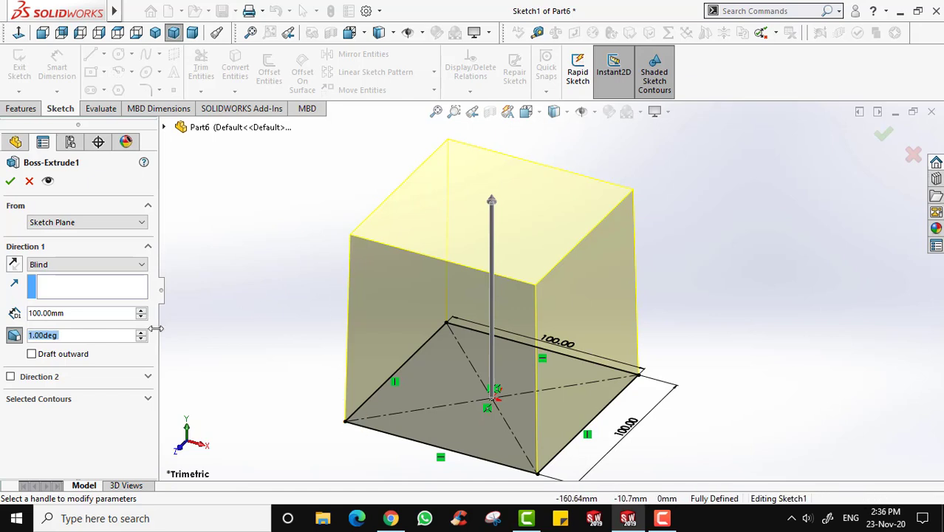
{"action": "left_click_drag", "start_coordinate": [143, 333], "coordinate": [141, 339]}
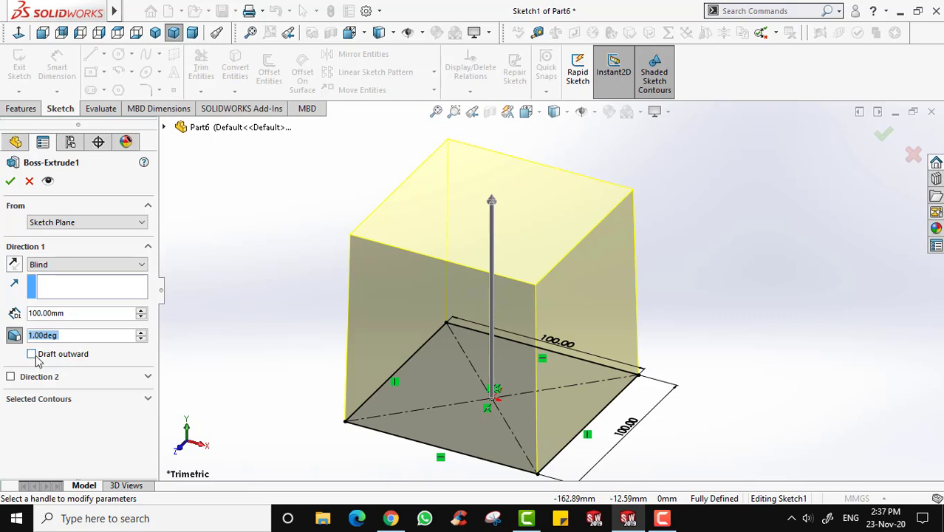
{"action": "left_click", "coordinate": [63, 356]}
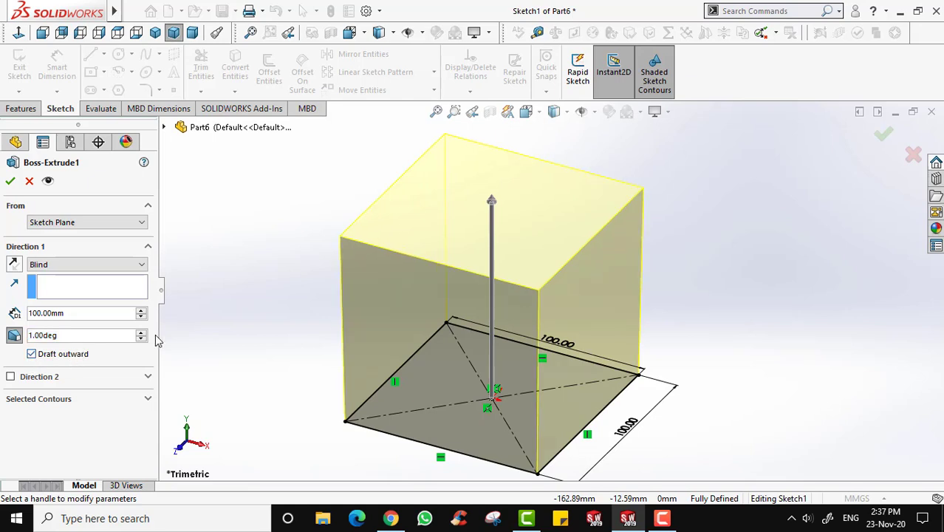
{"action": "left_click_drag", "start_coordinate": [140, 336], "coordinate": [144, 338]}
{"action": "left_click", "coordinate": [93, 354]}
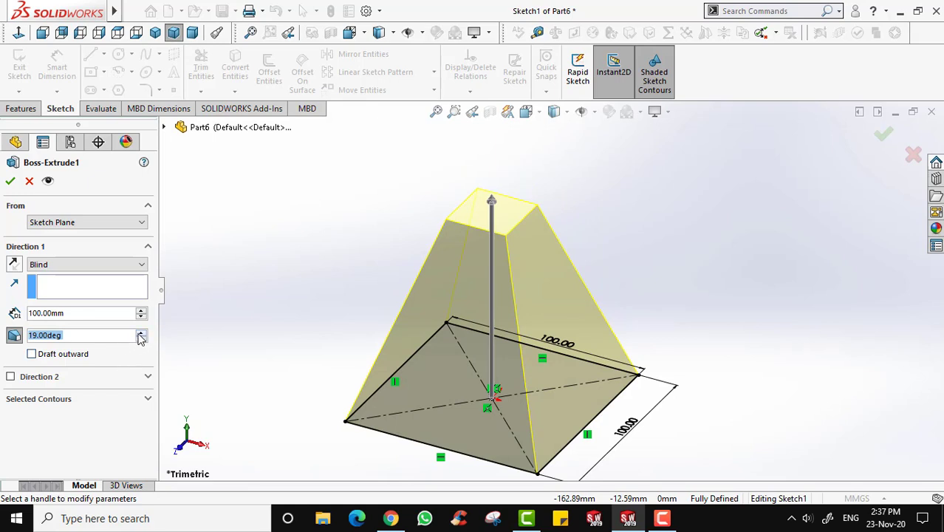
{"action": "left_click_drag", "start_coordinate": [140, 336], "coordinate": [142, 337]}
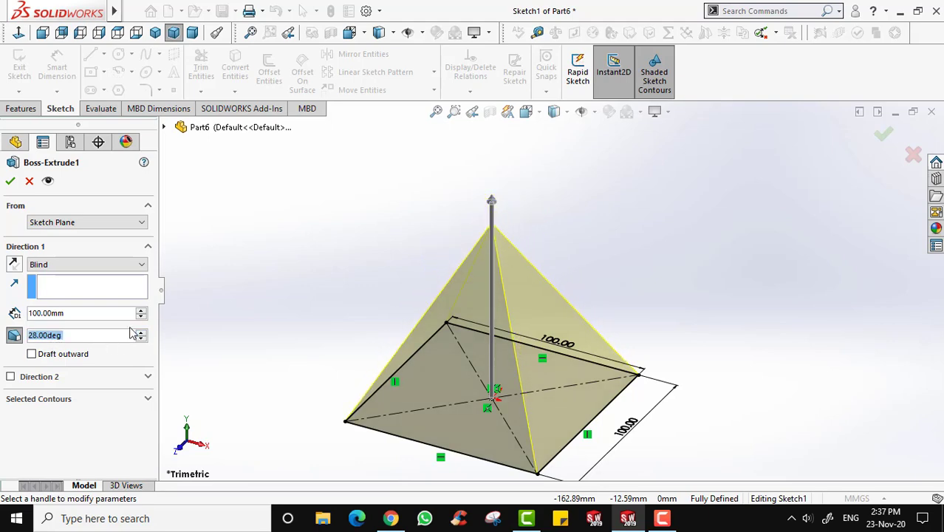
Step: Turn the extrusion's draft off after inspecting its preview, and accept the feature
{"action": "middle_click_drag", "start_coordinate": [472, 333], "coordinate": [506, 225]}
{"action": "scroll", "coordinate": [506, 225], "scroll_direction": "down", "scroll_amount": 5}
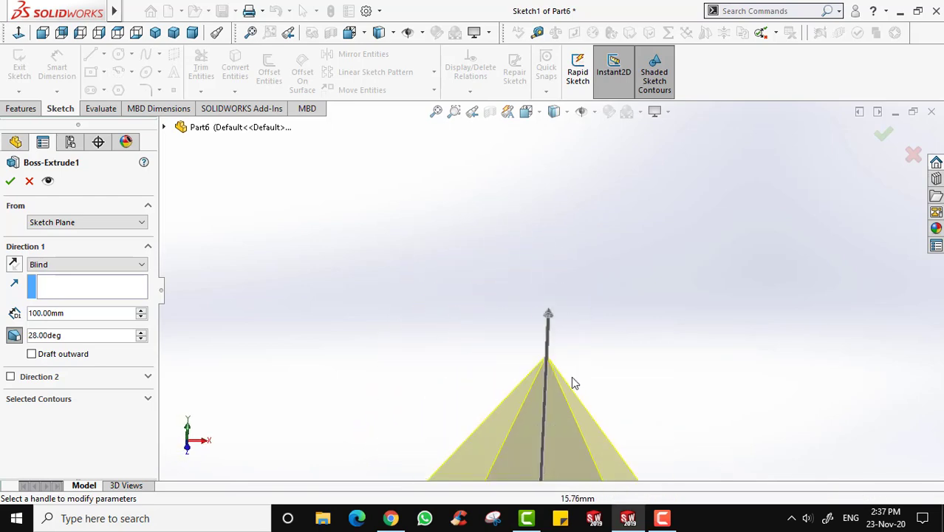
{"action": "scroll", "coordinate": [575, 383], "scroll_direction": "up", "scroll_amount": 5}
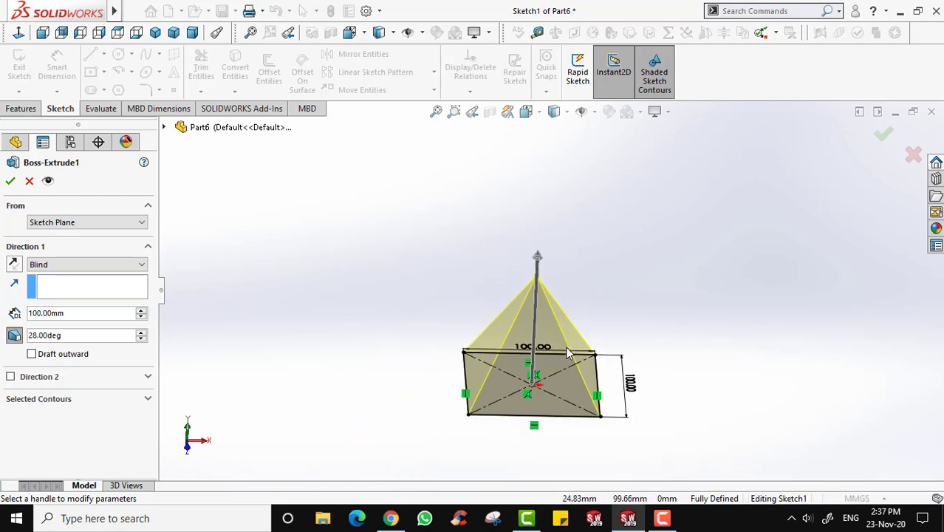
{"action": "middle_click_drag", "start_coordinate": [567, 353], "coordinate": [649, 284]}
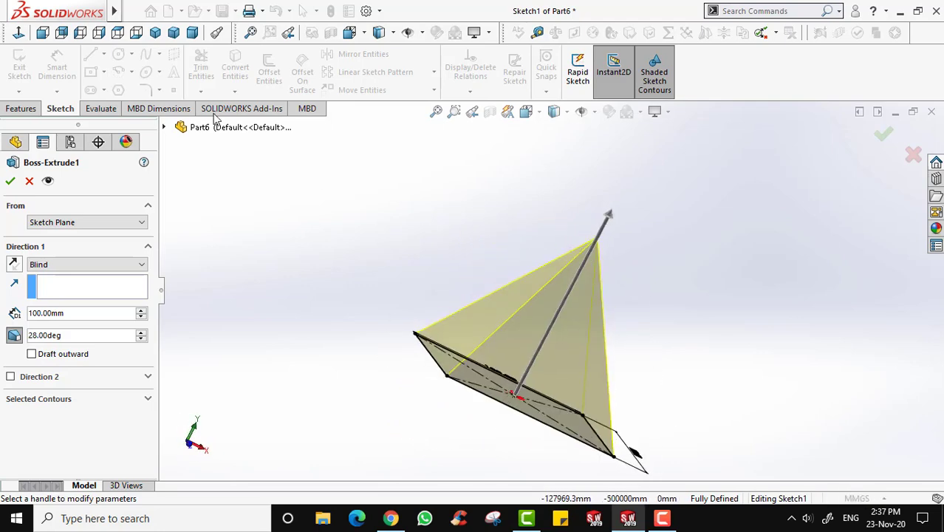
{"action": "left_click", "coordinate": [155, 33]}
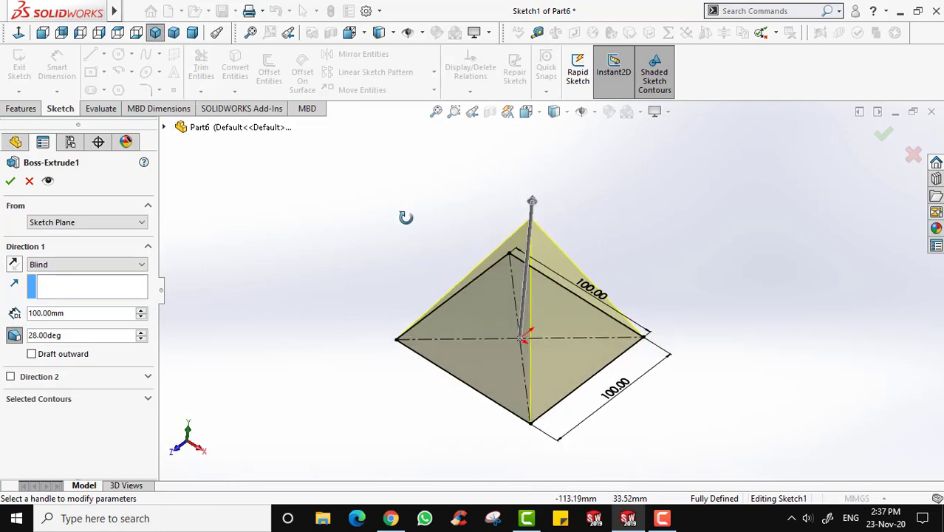
{"action": "middle_click_drag", "start_coordinate": [405, 217], "coordinate": [633, 355]}
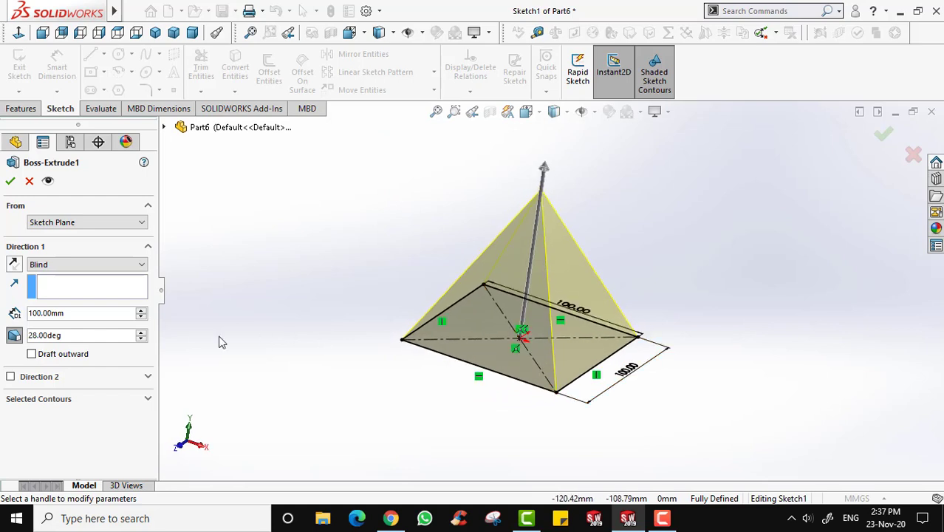
{"action": "left_click", "coordinate": [15, 335]}
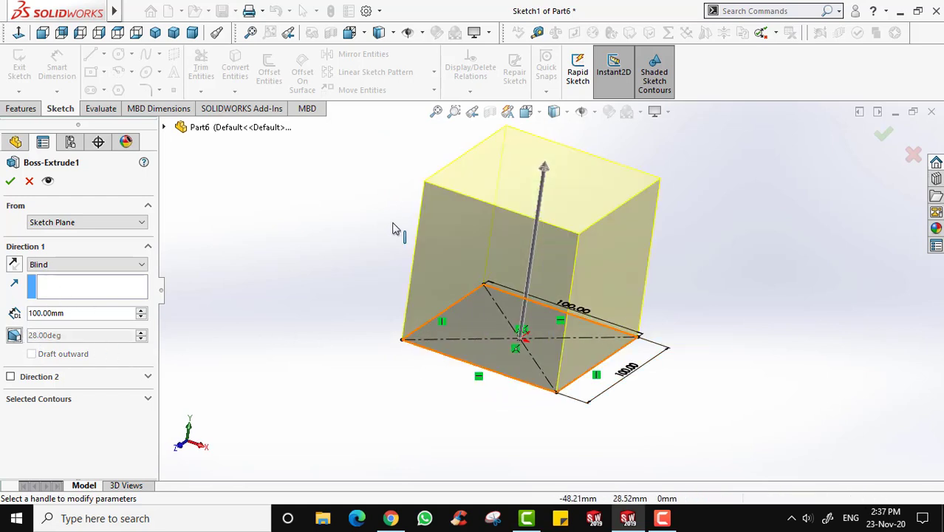
{"action": "left_click", "coordinate": [11, 180]}
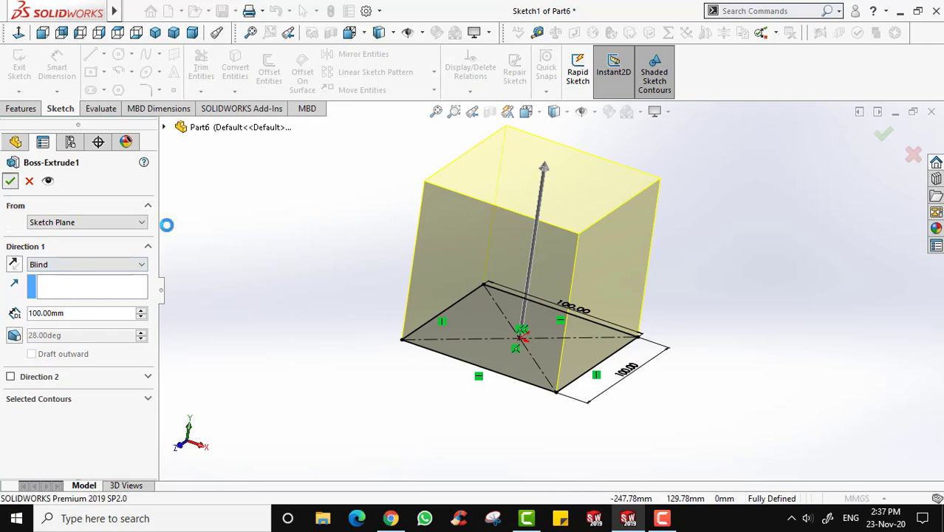
{"action": "left_click", "coordinate": [155, 34]}
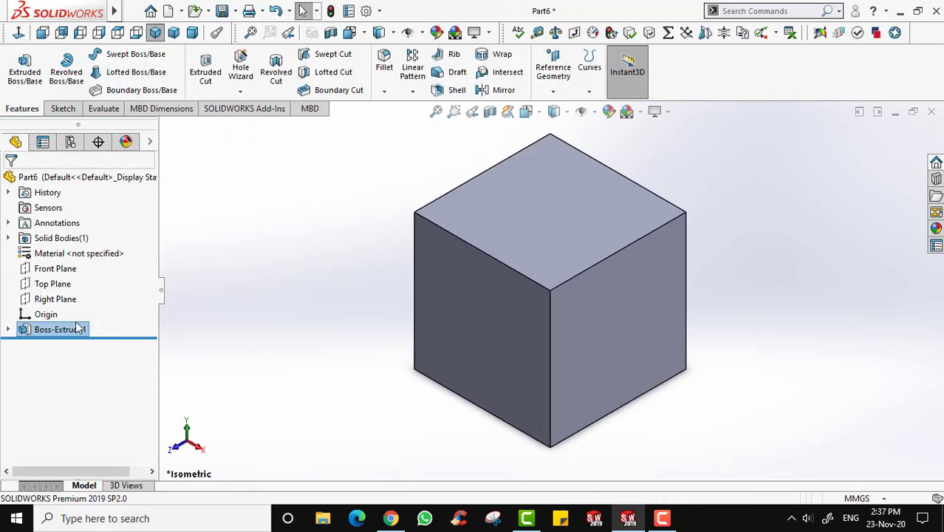
Step: Open the cube's extrusion for editing and enable Direction 2 as a blind extrusion
{"action": "right_click", "coordinate": [79, 327]}
{"action": "left_click", "coordinate": [110, 199]}
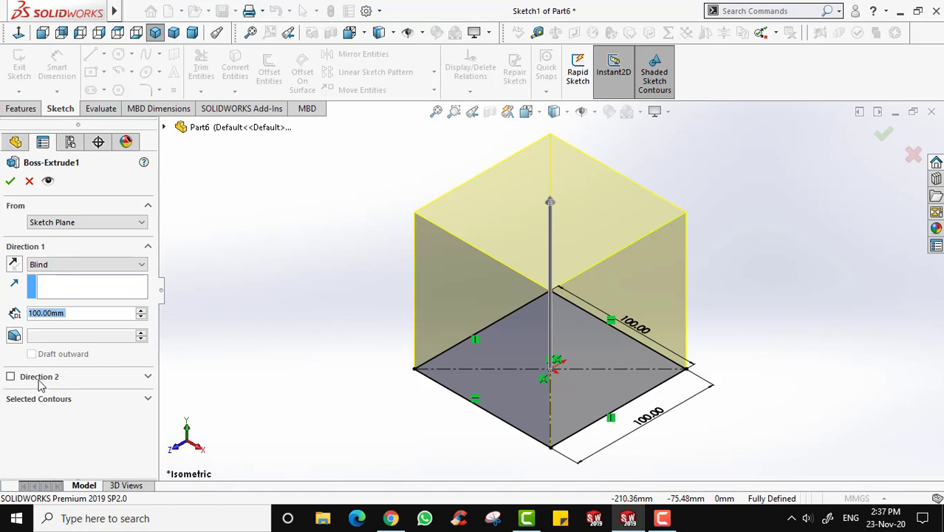
{"action": "left_click", "coordinate": [41, 381]}
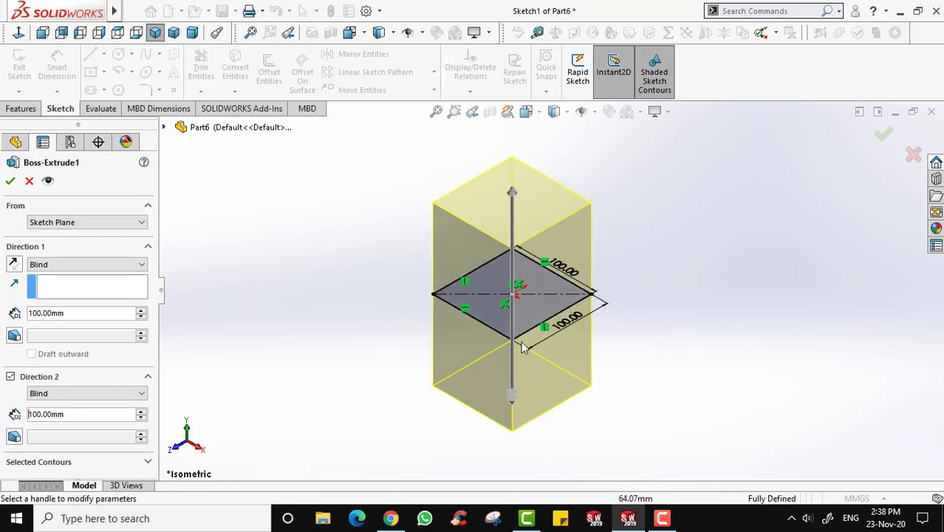
{"action": "mouse_move", "coordinate": [604, 363]}
{"action": "middle_mouse_down"}
{"action": "mouse_move", "coordinate": [628, 282]}
{"action": "mouse_move", "coordinate": [516, 262]}
{"action": "mouse_move", "coordinate": [689, 265]}
{"action": "mouse_move", "coordinate": [622, 271]}
{"action": "middle_mouse_up"}
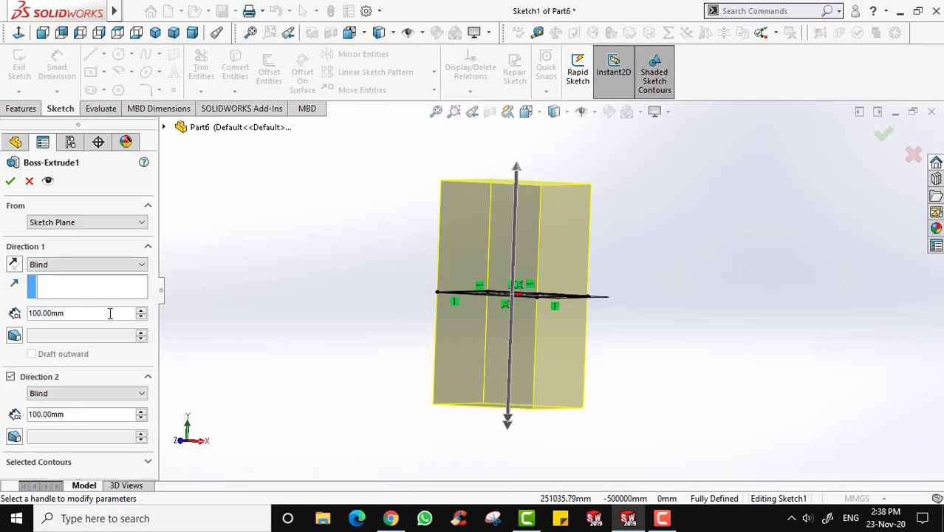
Step: Set the depths of Direction 1 and Direction 2 to 50 mm each and accept the extrusion
{"action": "left_click_drag", "start_coordinate": [75, 312], "coordinate": [54, 312]}
{"action": "type", "text": "50"}
{"action": "key", "text": "Return"}
{"action": "left_click_drag", "start_coordinate": [88, 414], "coordinate": [17, 414]}
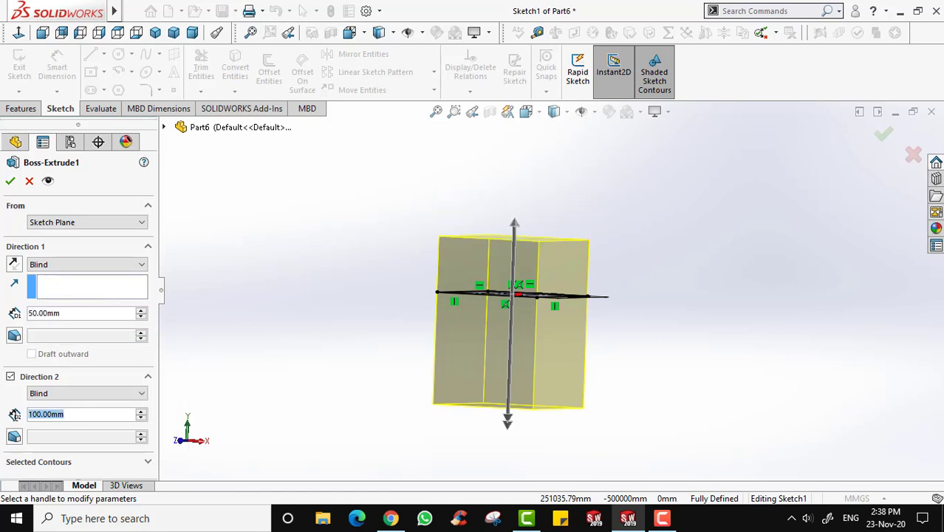
{"action": "type", "text": "50"}
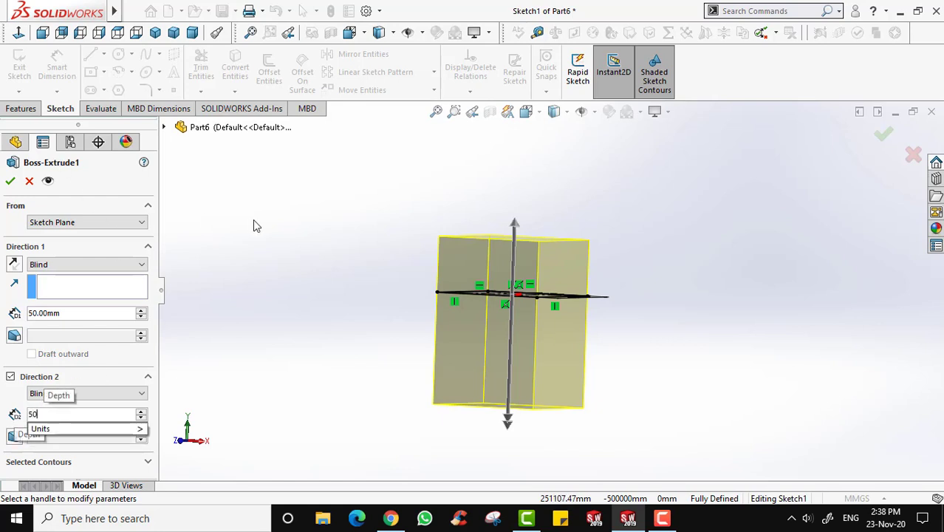
{"action": "key", "text": "Return"}
{"action": "left_click", "coordinate": [10, 183]}
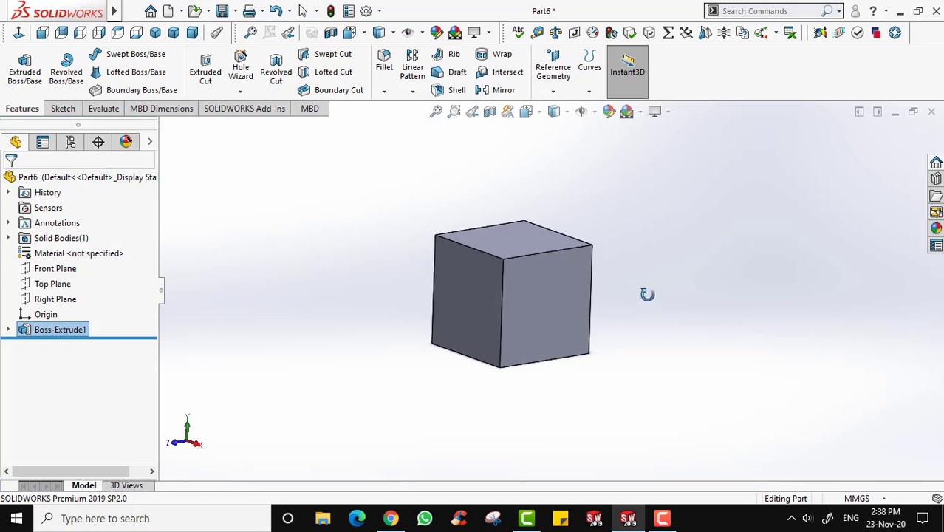
{"action": "double_click", "coordinate": [55, 330]}
{"action": "left_click", "coordinate": [64, 330]}
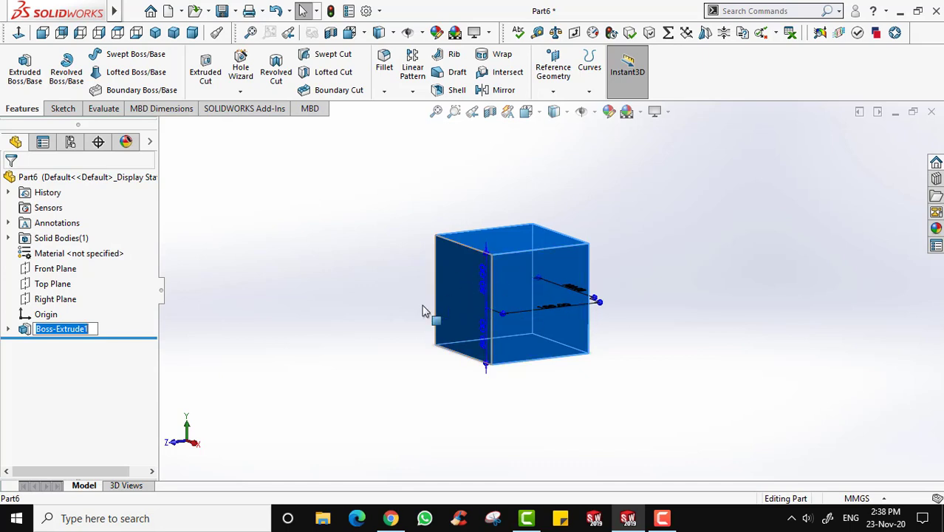
{"action": "key", "text": "Escape"}
{"action": "left_click", "coordinate": [74, 329]}
{"action": "right_click", "coordinate": [74, 329]}
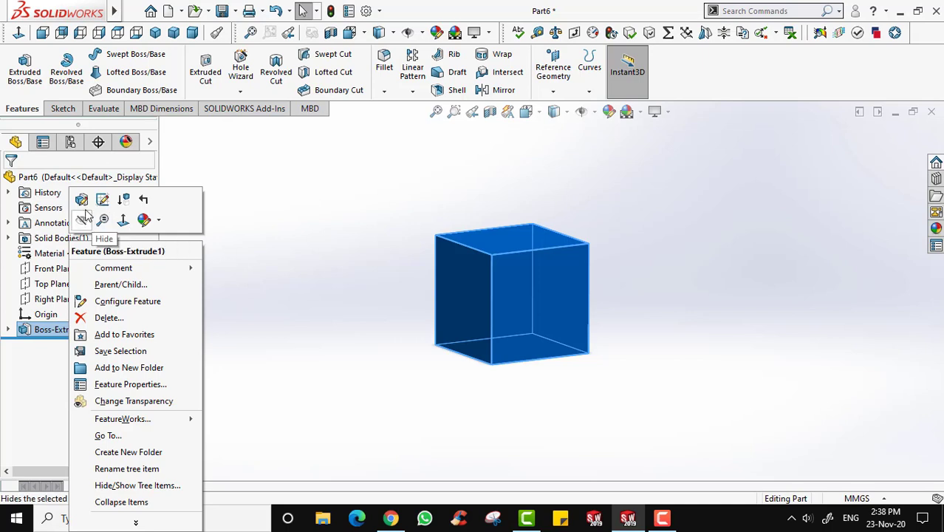
{"action": "left_click", "coordinate": [310, 203]}
{"action": "left_click", "coordinate": [156, 33]}
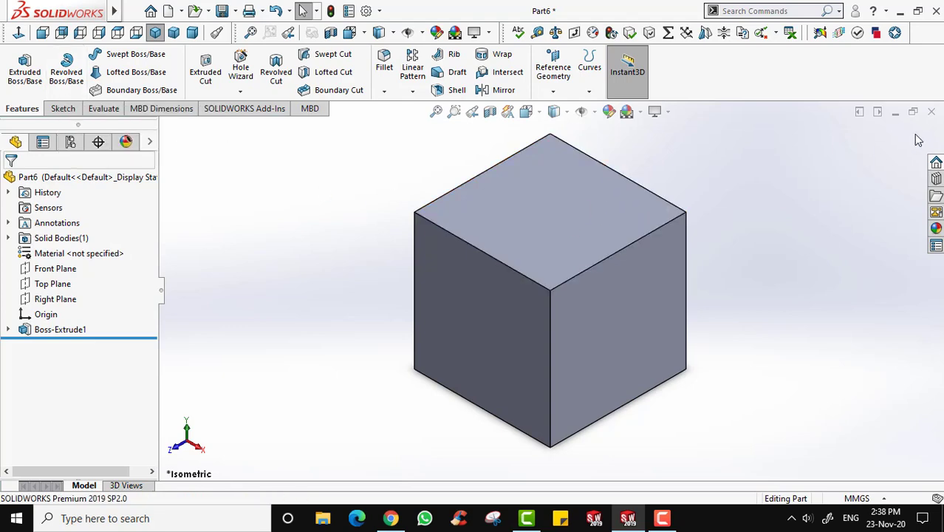
Step: Delete the cube's Boss-Extrude1 feature and its remaining base sketch from the part
{"action": "left_click", "coordinate": [54, 329]}
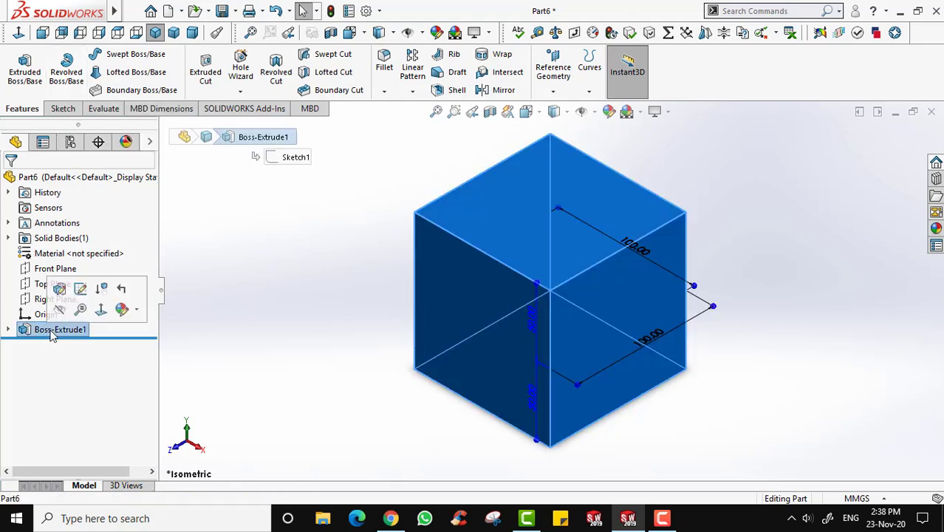
{"action": "key", "text": "Delete"}
{"action": "key", "text": "Return"}
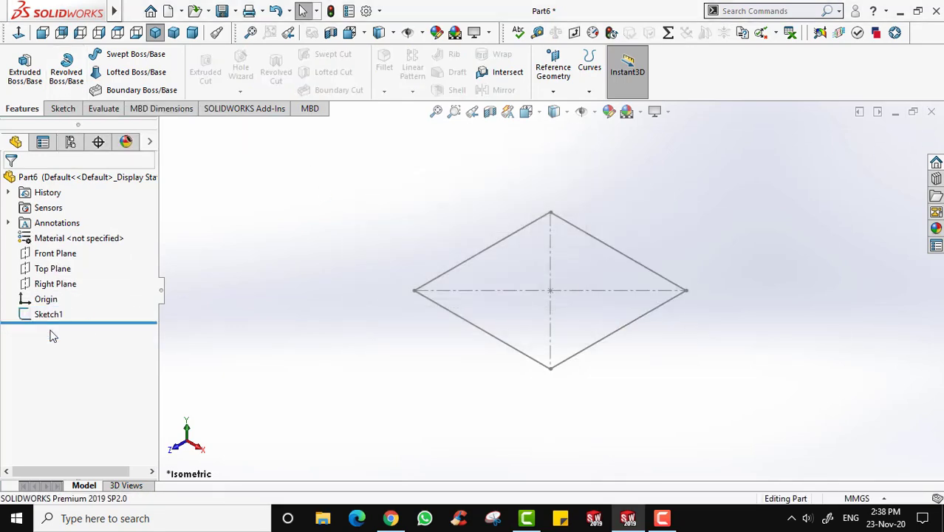
{"action": "left_click", "coordinate": [51, 314]}
{"action": "key", "text": "Delete"}
{"action": "key", "text": "Return"}
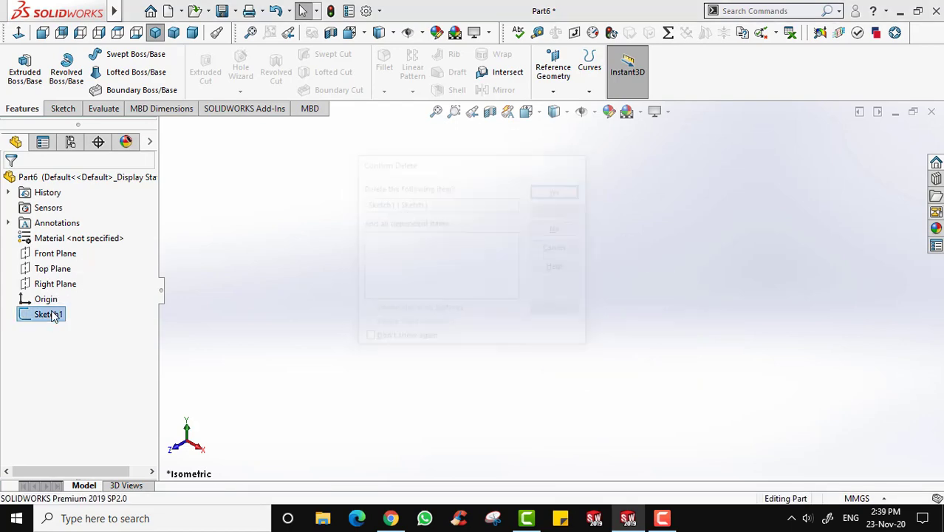
{"action": "left_click", "coordinate": [63, 108]}
{"action": "left_click", "coordinate": [21, 108]}
{"action": "left_click", "coordinate": [62, 109]}
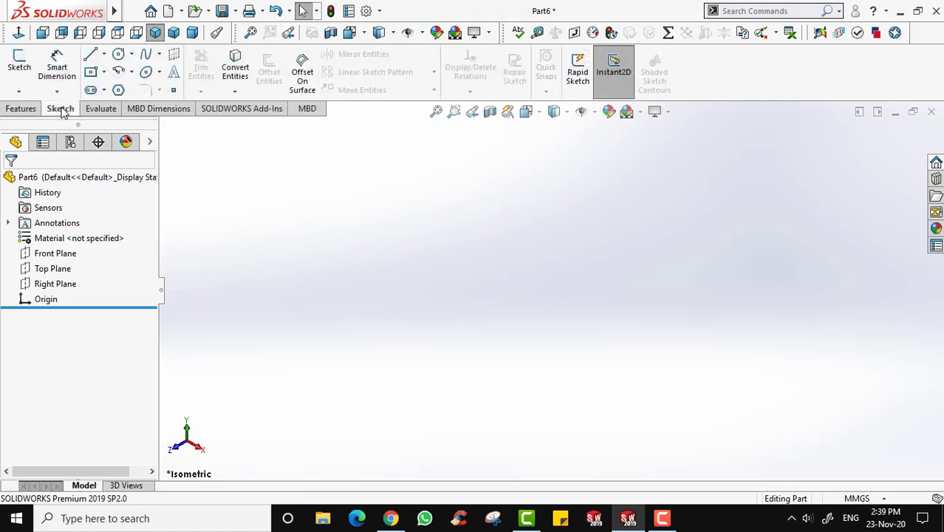
{"action": "left_click", "coordinate": [20, 109]}
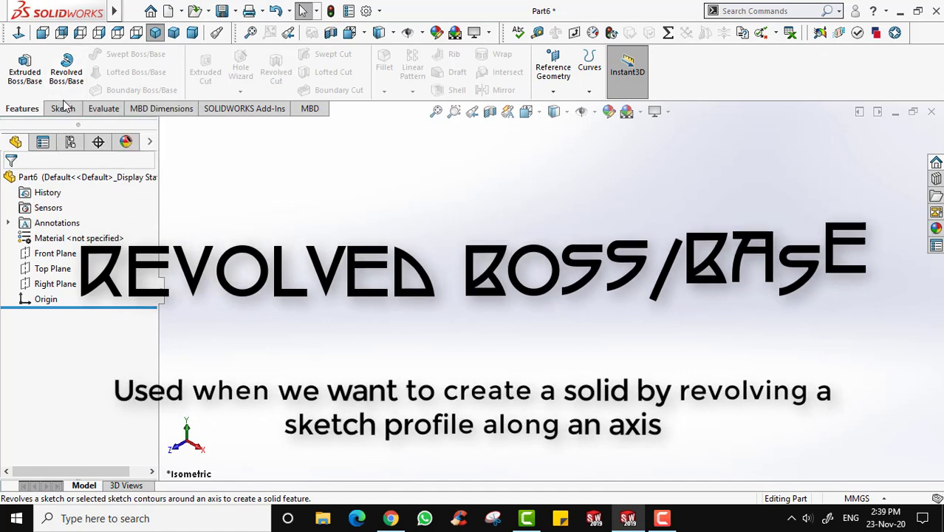
Step: Start a sketch on the Front Plane and draw a circle of about 24.9 mm radius, centred about 68 mm horizontally right of the origin
{"action": "left_click", "coordinate": [65, 108]}
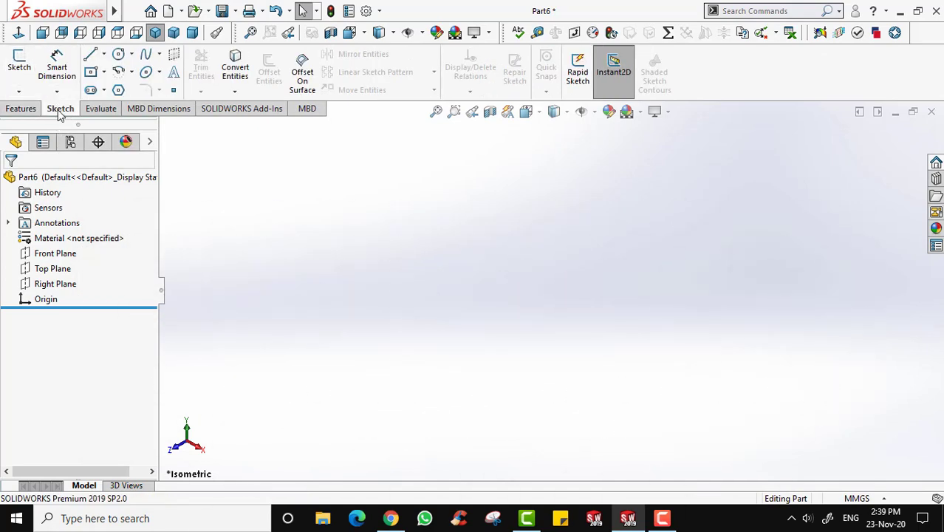
{"action": "left_click", "coordinate": [19, 67]}
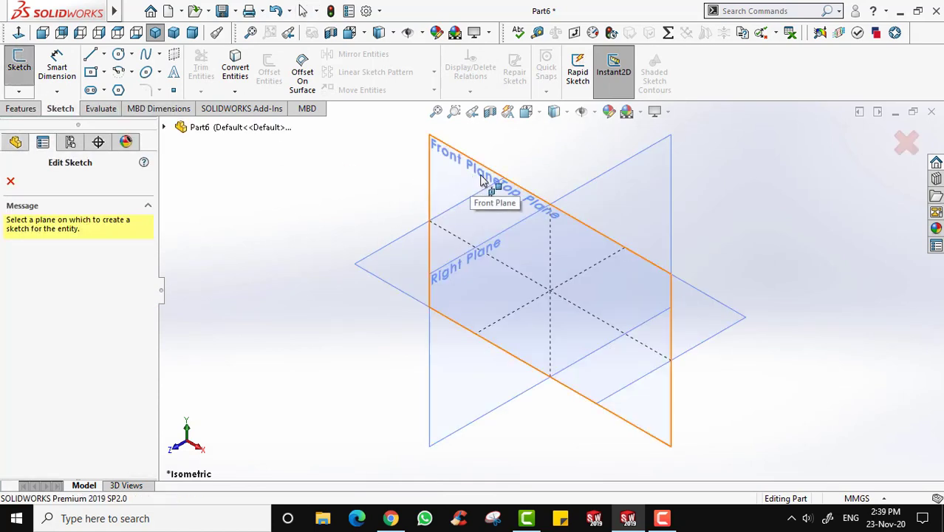
{"action": "left_click", "coordinate": [671, 428]}
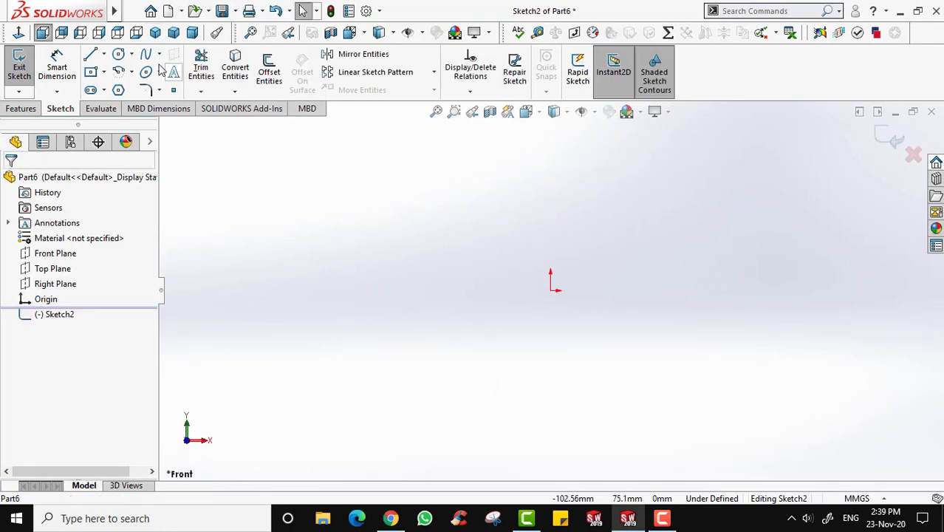
{"action": "left_click", "coordinate": [118, 56]}
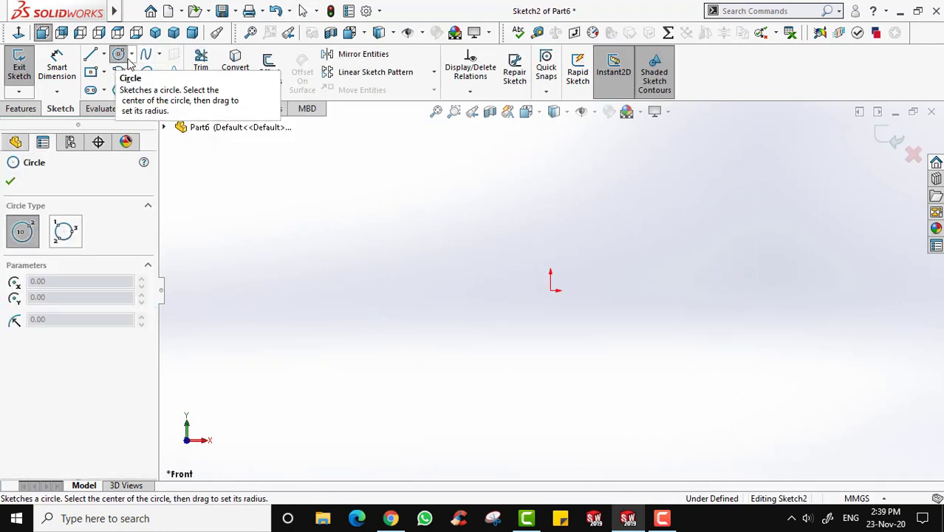
{"action": "left_click", "coordinate": [705, 291]}
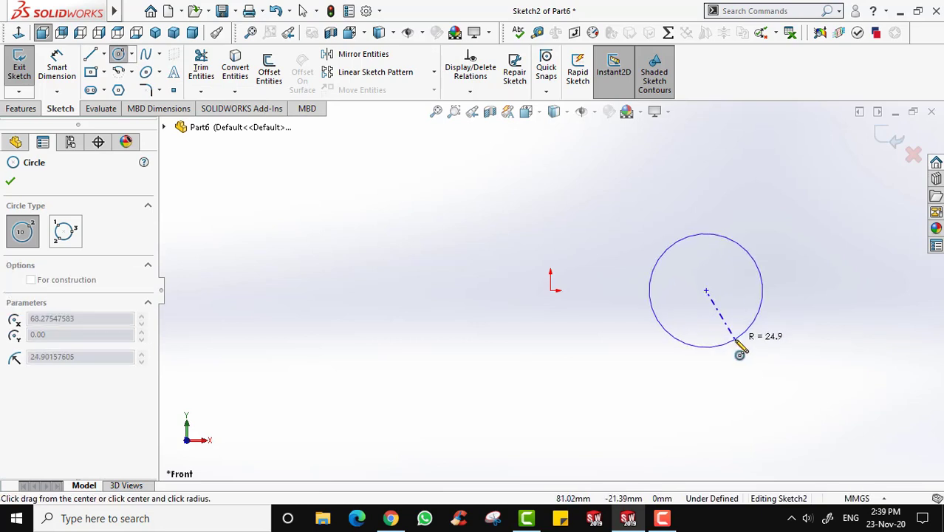
{"action": "left_click", "coordinate": [736, 342]}
Step: Draw a vertical centerline through the origin, extending above and below the circle, as the revolve axis
{"action": "left_click", "coordinate": [103, 55]}
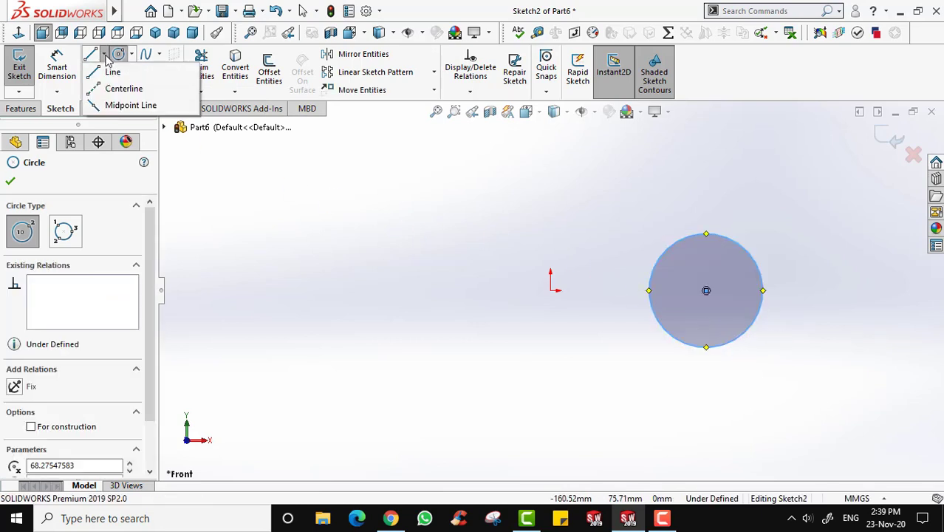
{"action": "left_click", "coordinate": [129, 93]}
{"action": "left_click", "coordinate": [551, 159]}
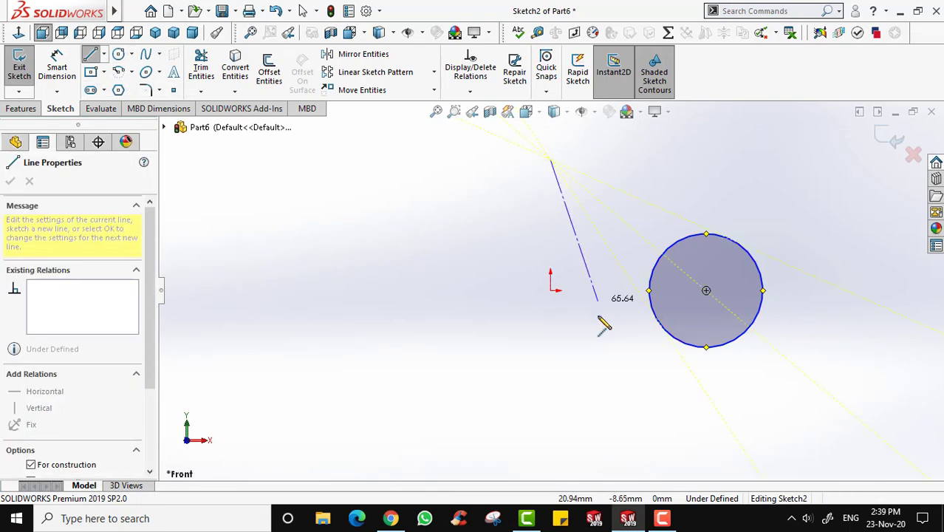
{"action": "left_click", "coordinate": [550, 441]}
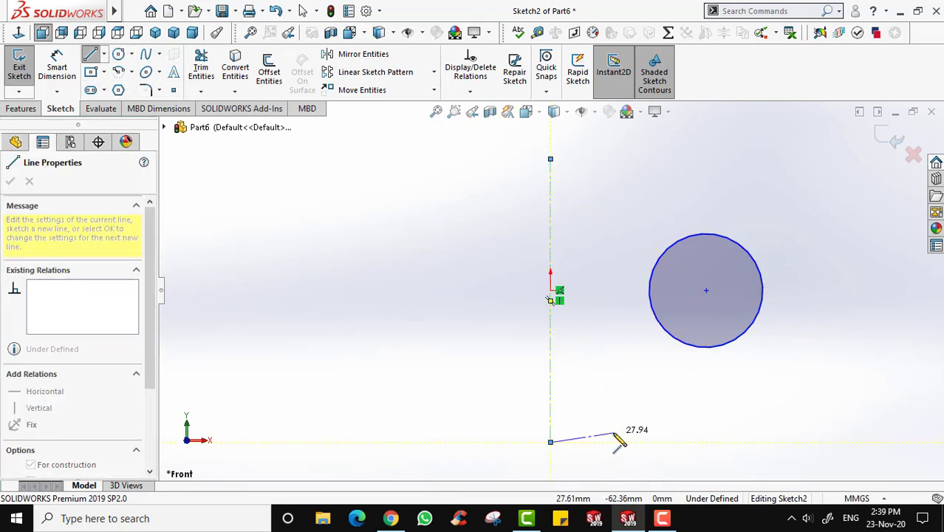
Step: Finish the centerline and close the sketch containing the circle and the revolve axis
{"action": "key", "text": "Escape"}
{"action": "key", "text": "Escape"}
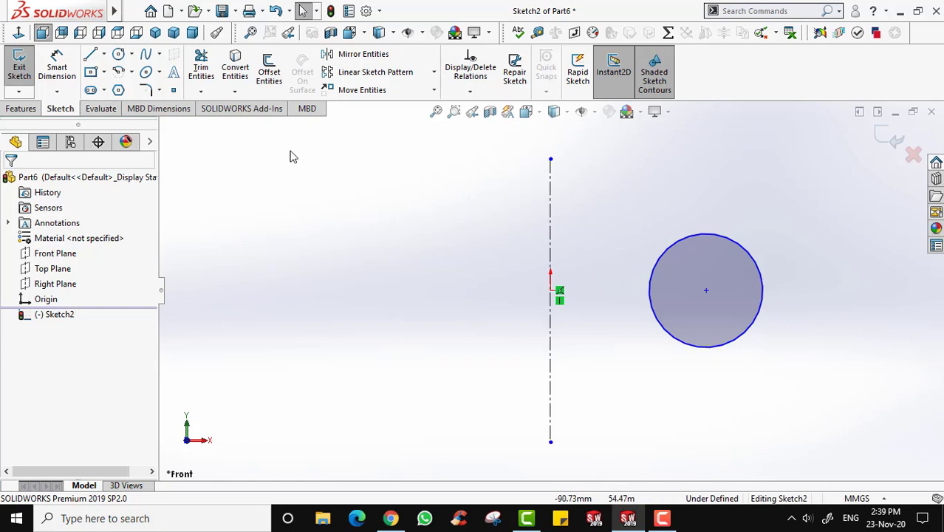
{"action": "left_click", "coordinate": [19, 66]}
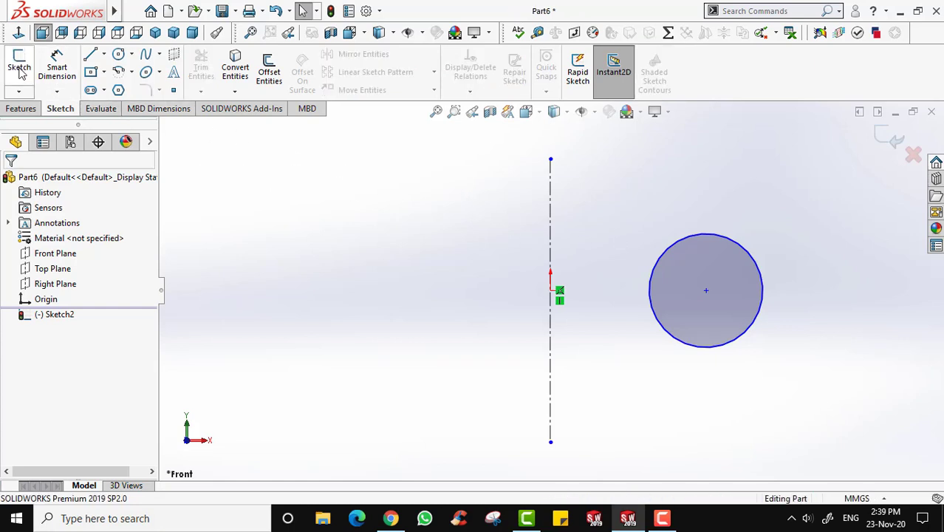
{"action": "left_click", "coordinate": [22, 108]}
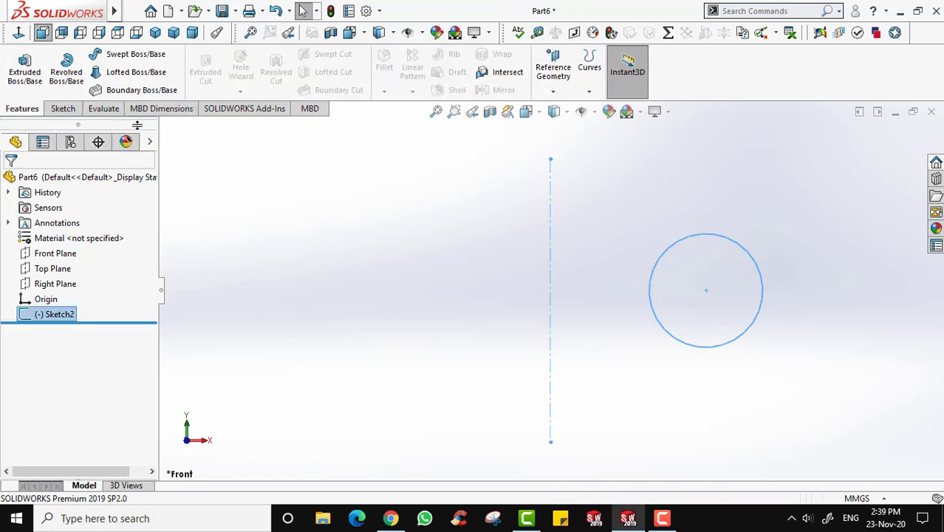
{"action": "left_click", "coordinate": [340, 203]}
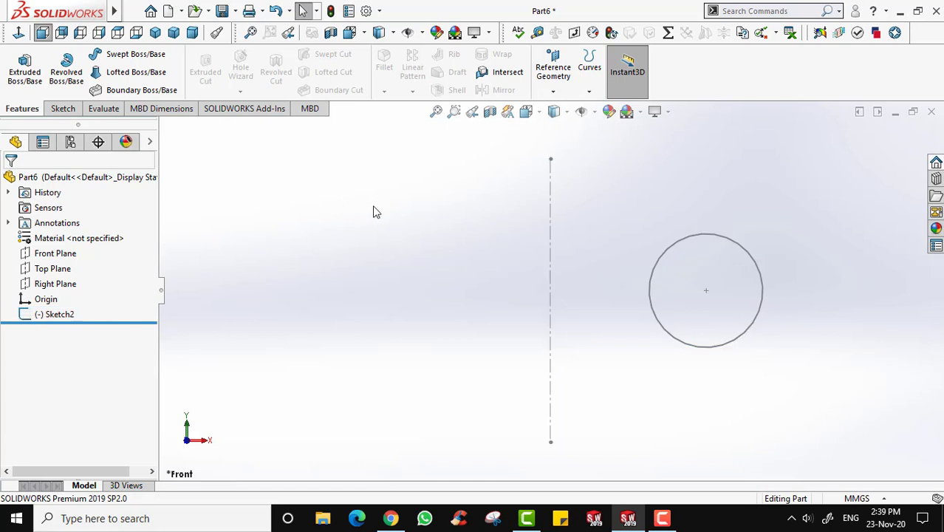
Step: Begin a one-direction Revolved Boss/Base of the circle sketch about its vertical centerline and examine the preview from other angles
{"action": "left_click", "coordinate": [68, 82]}
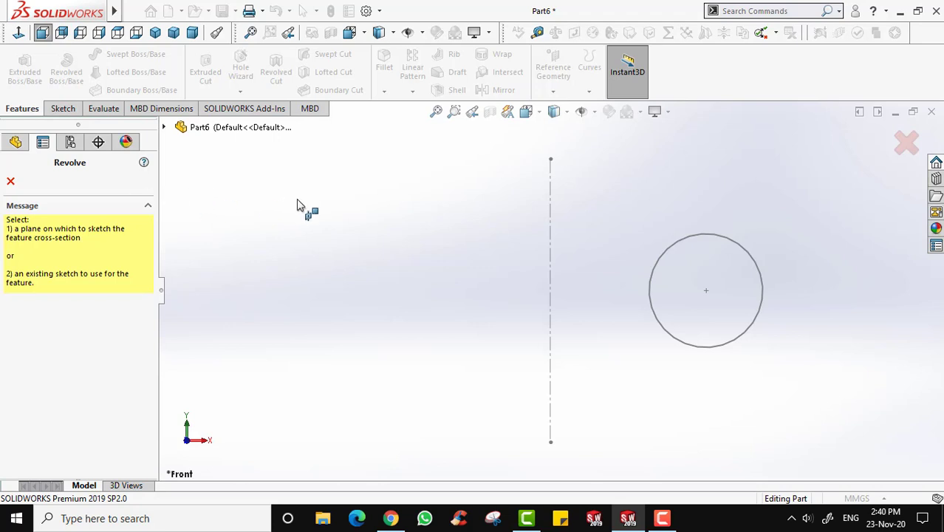
{"action": "left_click", "coordinate": [693, 236]}
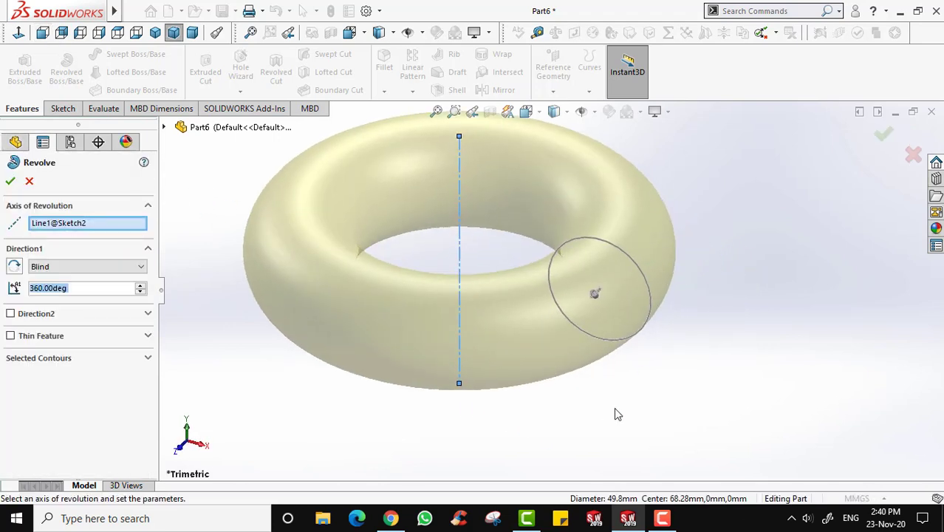
{"action": "middle_click_drag", "start_coordinate": [638, 347], "coordinate": [577, 344]}
{"action": "middle_click_drag", "start_coordinate": [656, 200], "coordinate": [659, 203]}
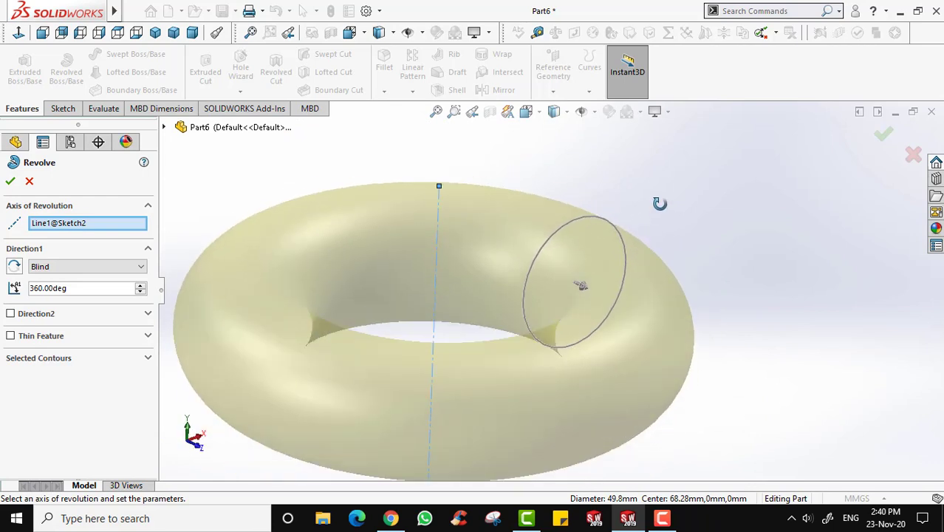
{"action": "left_click", "coordinate": [12, 314]}
{"action": "left_click", "coordinate": [11, 314]}
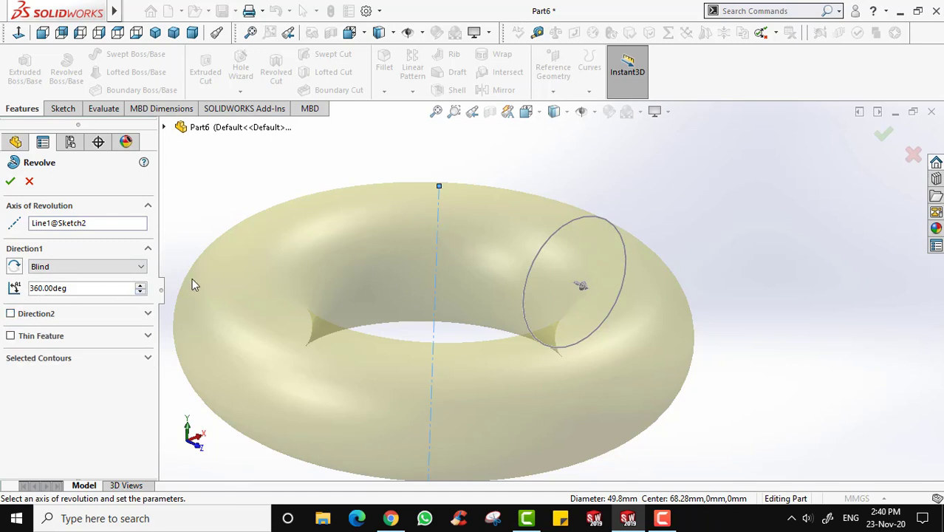
Step: Reduce the Direction 1 revolve angle gradually, set it to 180 degrees, and inspect the half-ring preview
{"action": "left_click", "coordinate": [140, 291]}
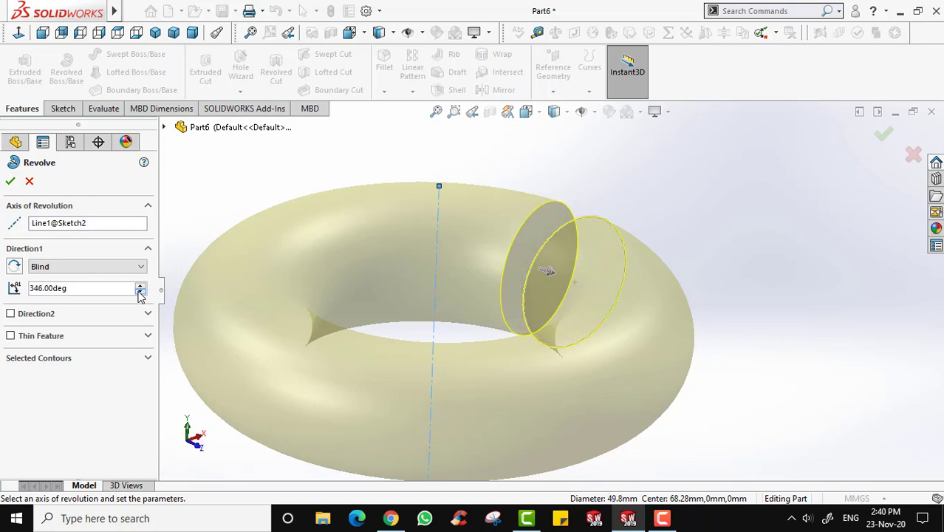
{"action": "left_click", "coordinate": [139, 291]}
{"action": "left_click_drag", "start_coordinate": [141, 293], "coordinate": [140, 292]}
{"action": "double_click", "coordinate": [81, 288]}
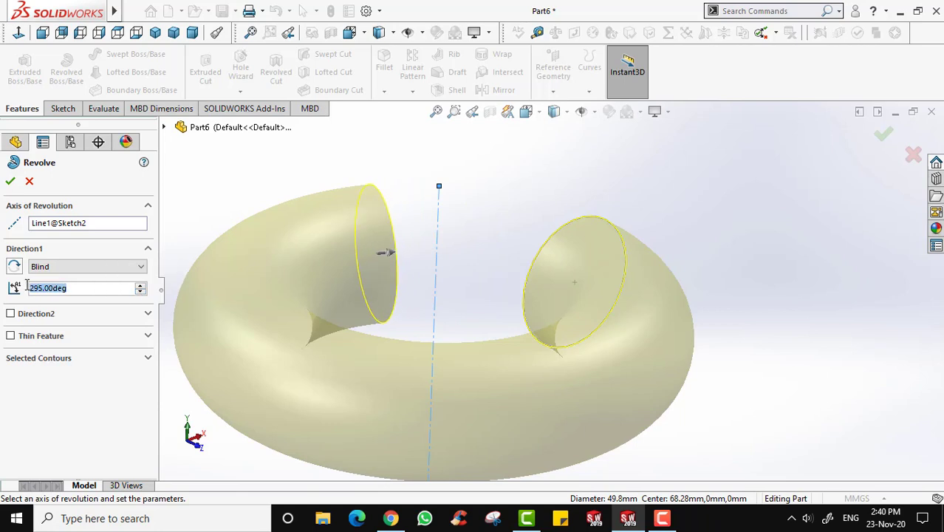
{"action": "type", "text": "180"}
{"action": "key", "text": "Return"}
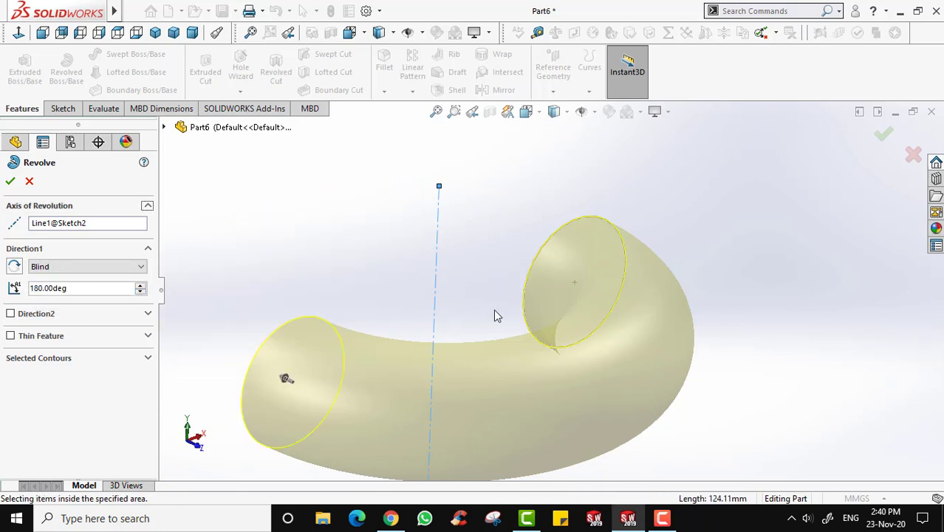
{"action": "middle_click_drag", "start_coordinate": [494, 316], "coordinate": [680, 309]}
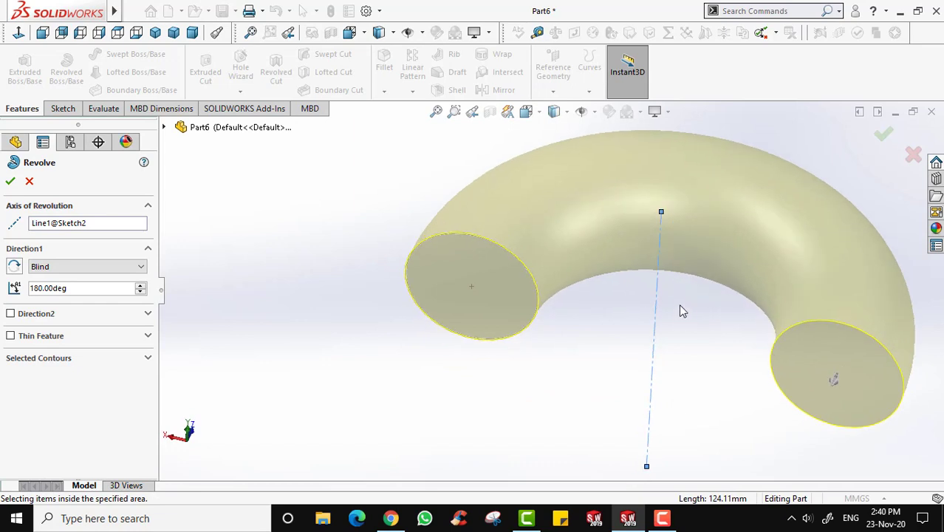
{"action": "scroll", "coordinate": [731, 289], "scroll_direction": "up", "scroll_amount": 3}
{"action": "scroll", "coordinate": [703, 302], "scroll_direction": "down", "scroll_amount": 3}
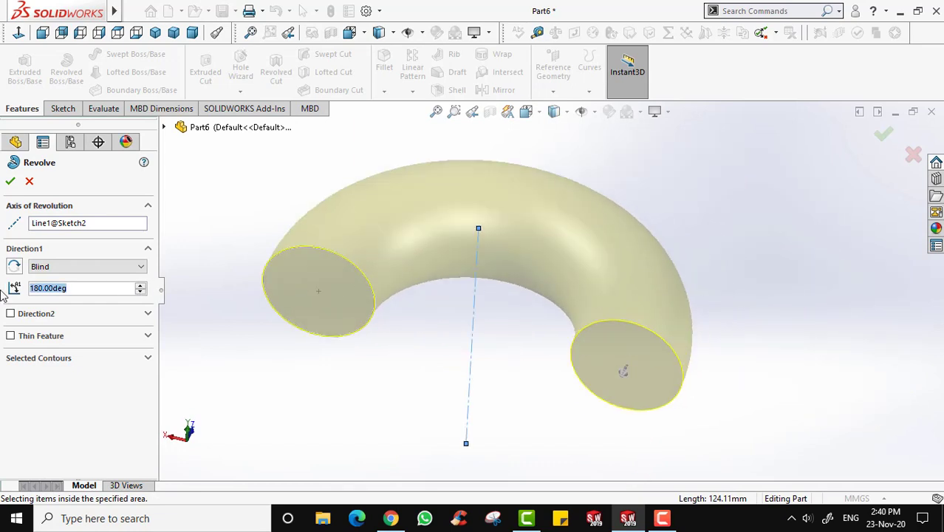
Step: Set the revolve angle to 360 degrees and accept the Revolved Boss/Base as a full ring
{"action": "type", "text": "360"}
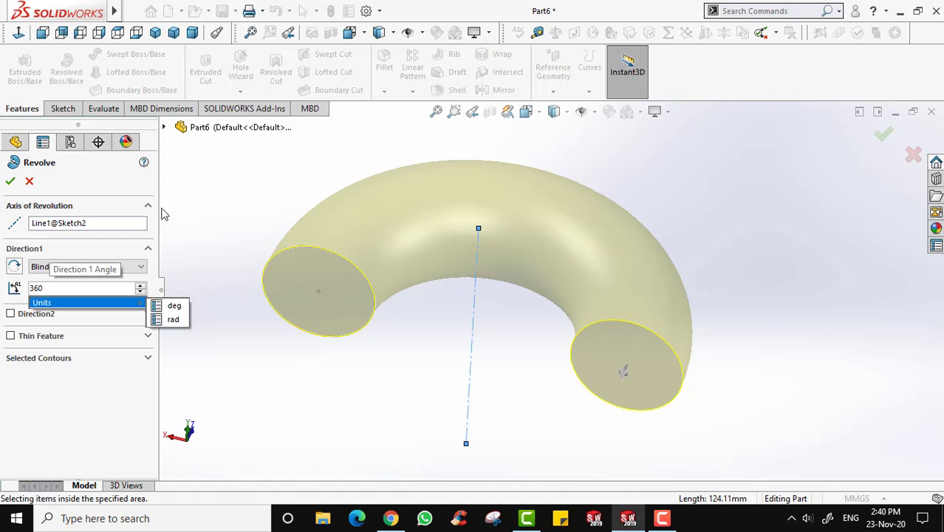
{"action": "key", "text": "Return"}
{"action": "left_click", "coordinate": [10, 182]}
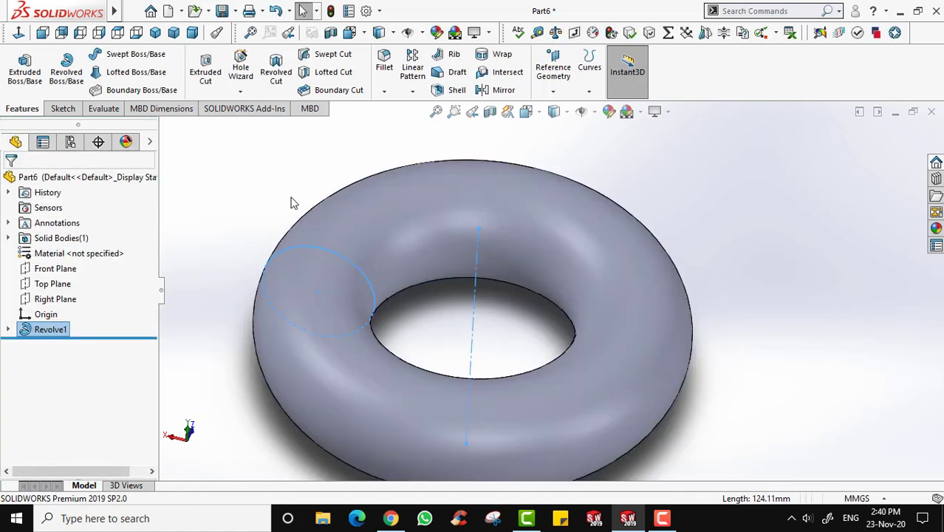
{"action": "middle_click_drag", "start_coordinate": [291, 200], "coordinate": [489, 362]}
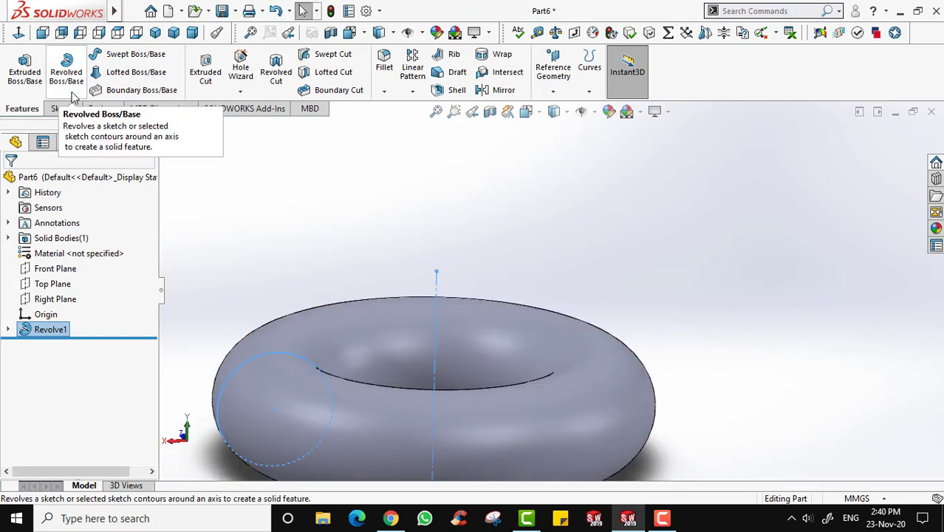
{"action": "scroll", "coordinate": [553, 291], "scroll_direction": "up", "scroll_amount": 2}
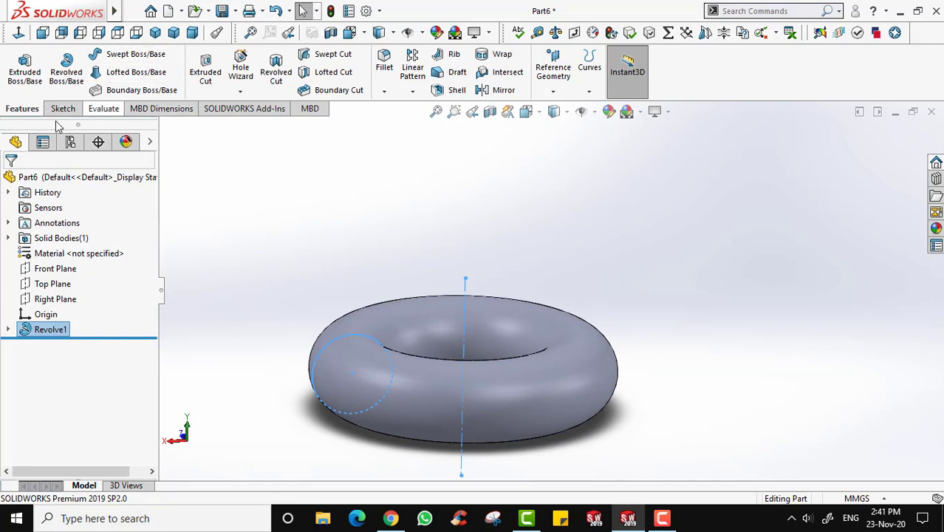
Step: Delete the Revolve1 feature and its remaining circle-and-centerline sketch from the part
{"action": "left_click", "coordinate": [59, 329]}
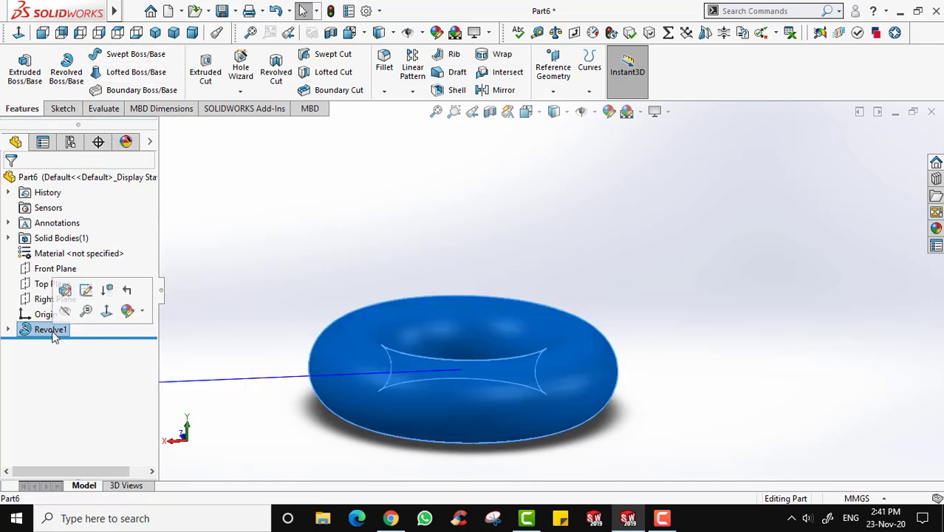
{"action": "left_click", "coordinate": [55, 336]}
{"action": "key", "text": "Escape"}
{"action": "key", "text": "Delete"}
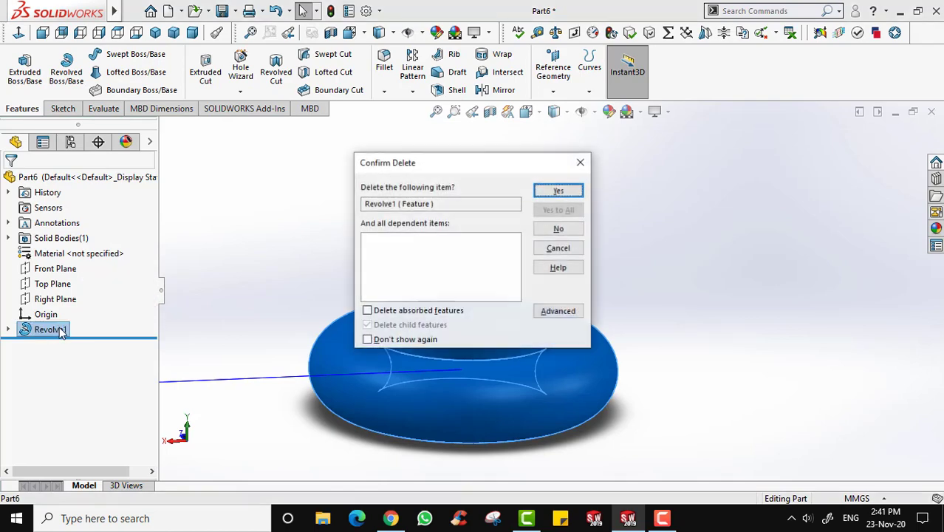
{"action": "key", "text": "Return"}
{"action": "left_click", "coordinate": [53, 315]}
{"action": "key", "text": "Delete"}
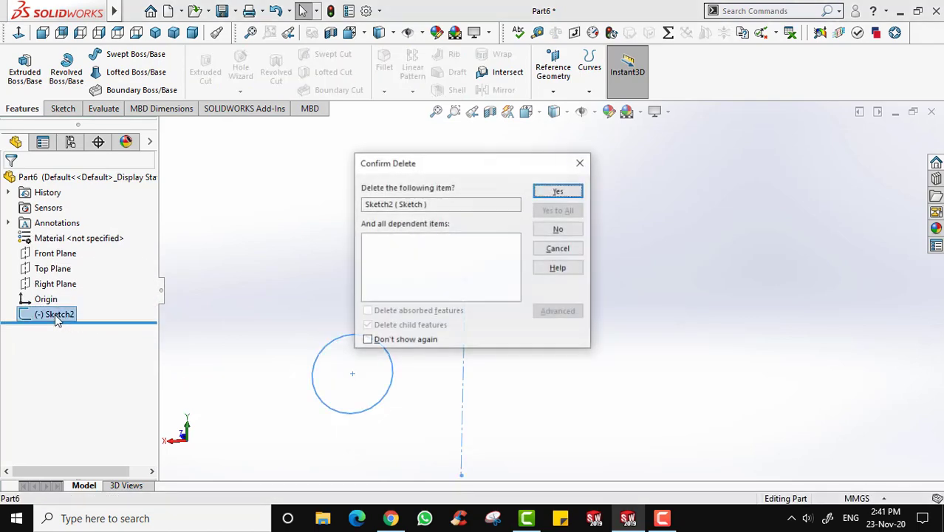
{"action": "key", "text": "Return"}
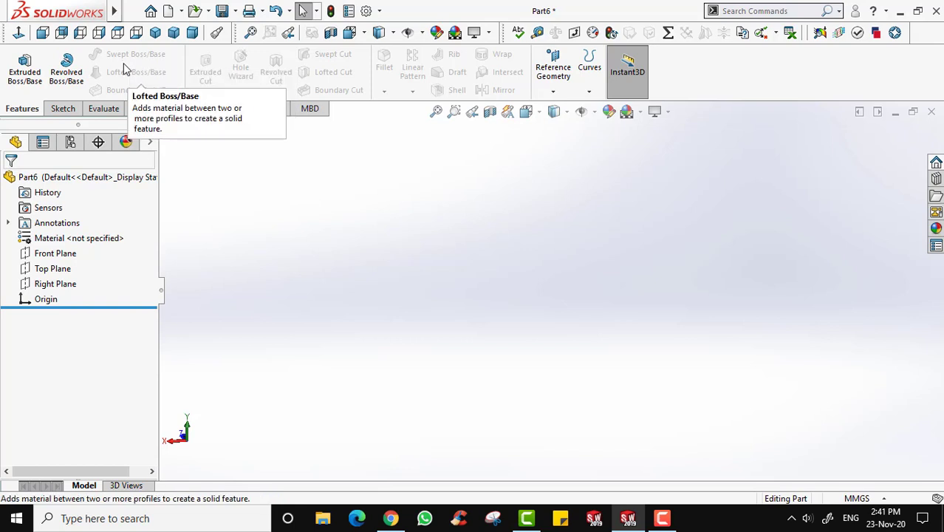
Step: Start a sketch on the Front Plane and draw a circle of about 48.6 mm diameter centred on the origin
{"action": "left_click", "coordinate": [64, 110]}
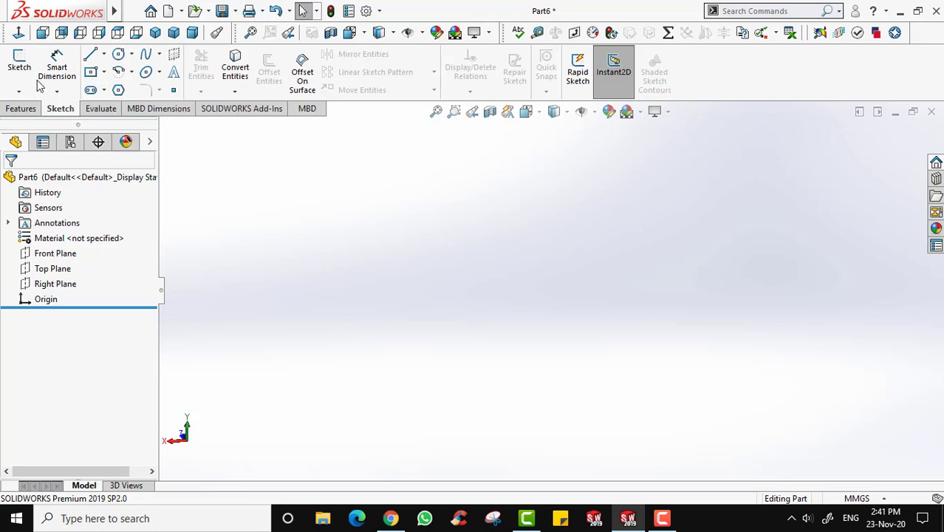
{"action": "left_click", "coordinate": [19, 65]}
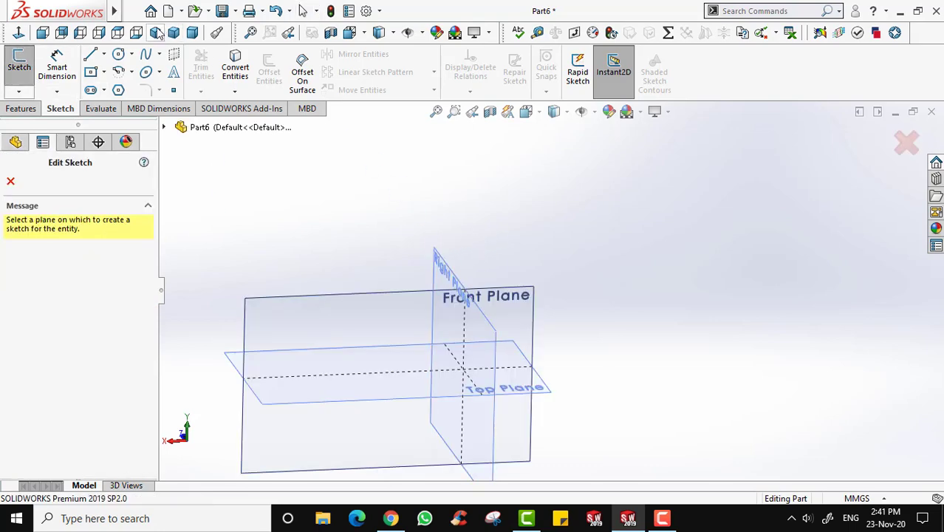
{"action": "left_click", "coordinate": [156, 33]}
{"action": "middle_click_drag", "start_coordinate": [585, 242], "coordinate": [606, 211]}
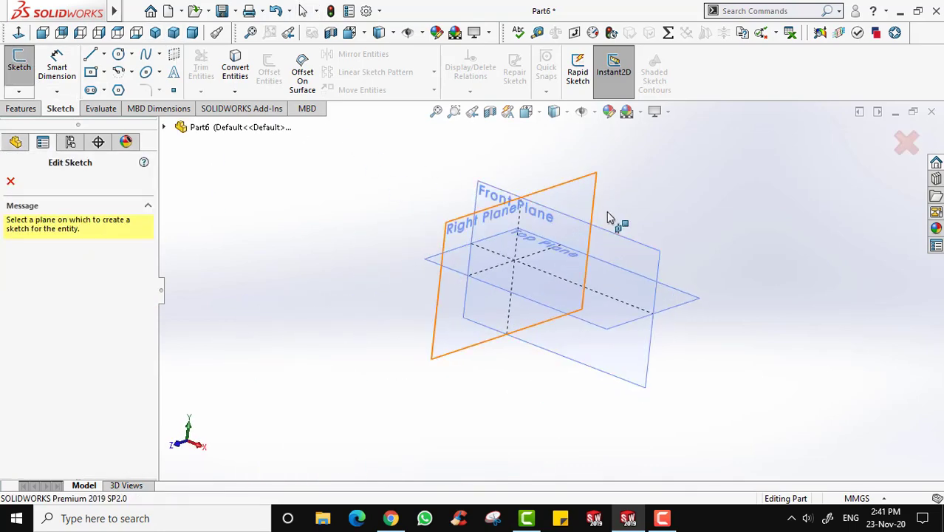
{"action": "left_click", "coordinate": [623, 243]}
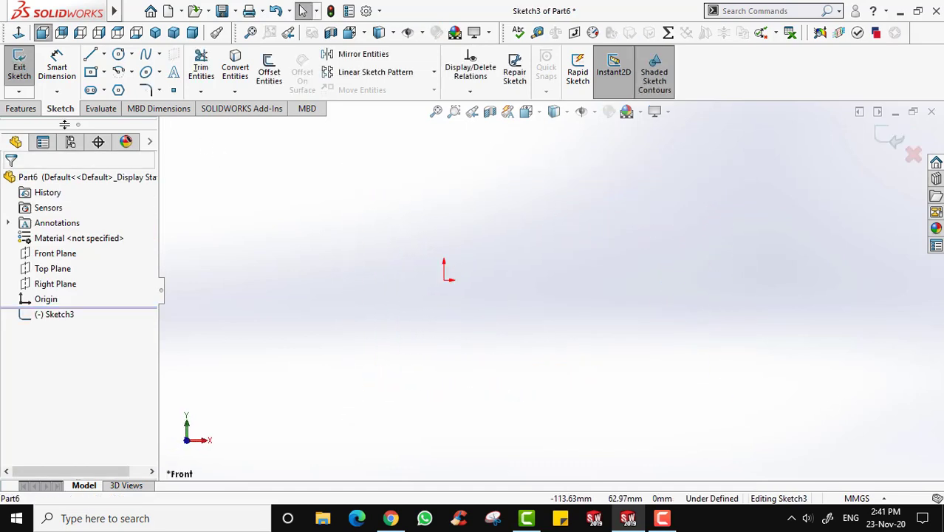
{"action": "left_click", "coordinate": [118, 56]}
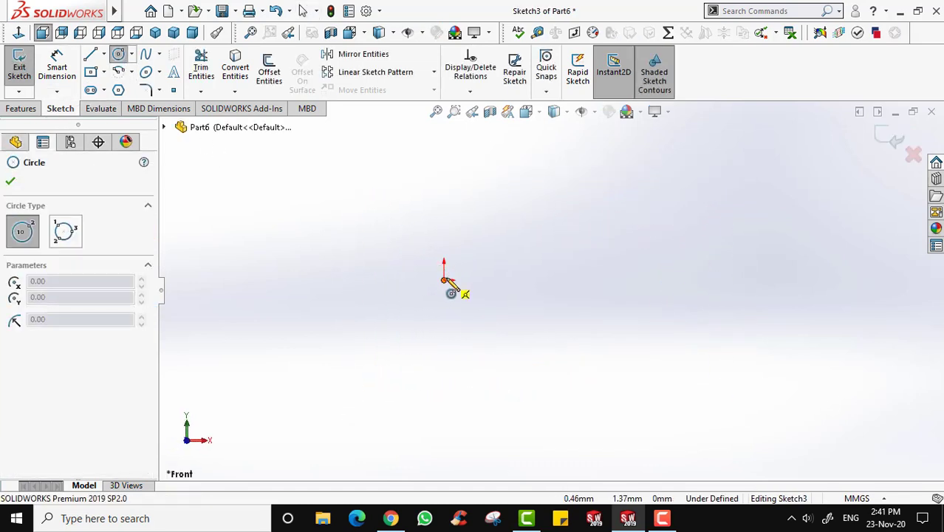
{"action": "left_click", "coordinate": [444, 279]}
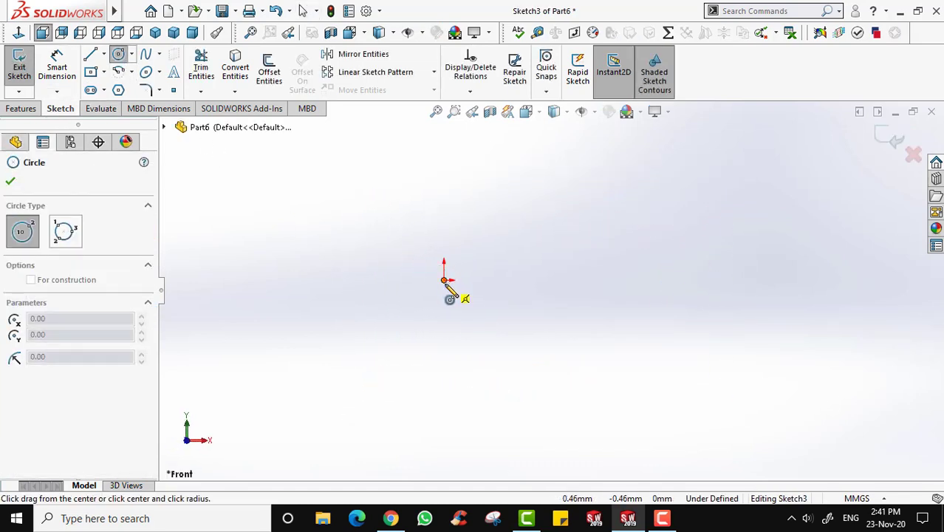
{"action": "left_click", "coordinate": [472, 328]}
Step: Dimension the circle's diameter as 50 mm and exit the sketch
{"action": "left_click", "coordinate": [59, 68]}
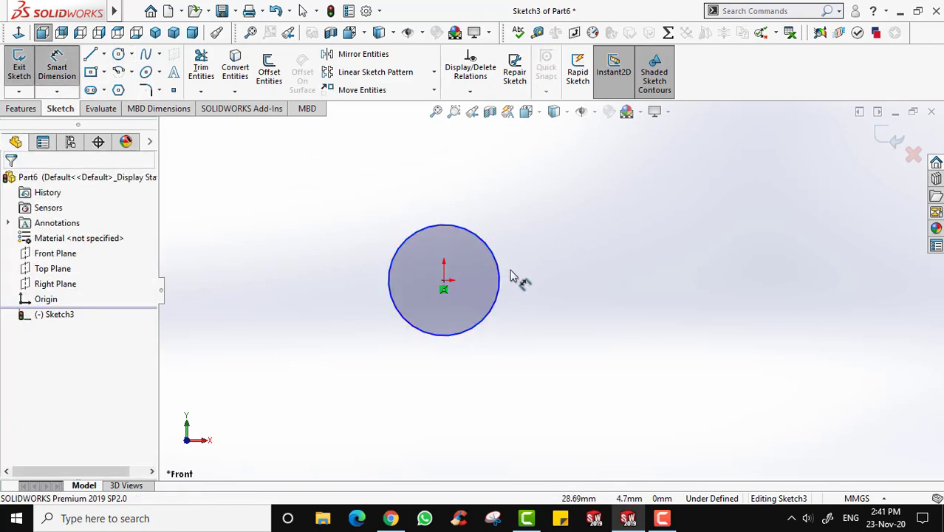
{"action": "left_click", "coordinate": [504, 267]}
{"action": "left_click", "coordinate": [558, 269]}
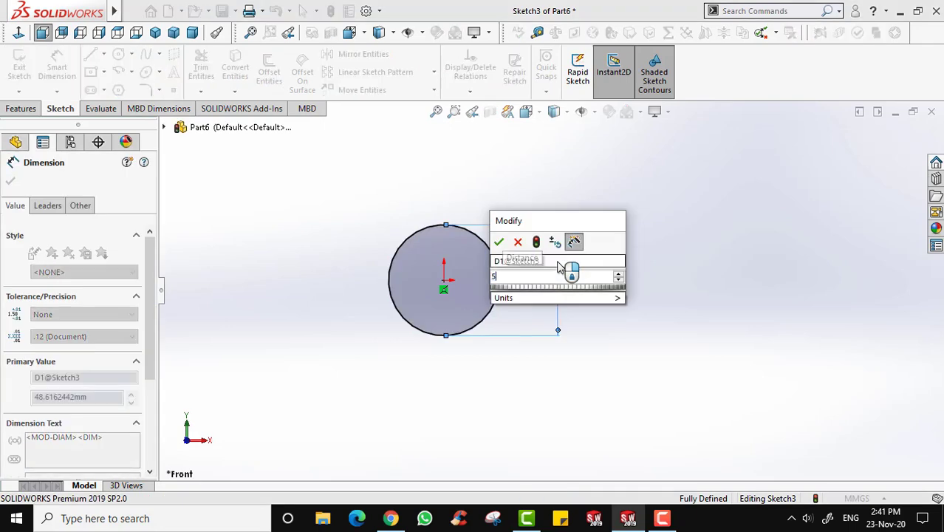
{"action": "type", "text": "50"}
{"action": "key", "text": "Return"}
{"action": "key", "text": "Escape"}
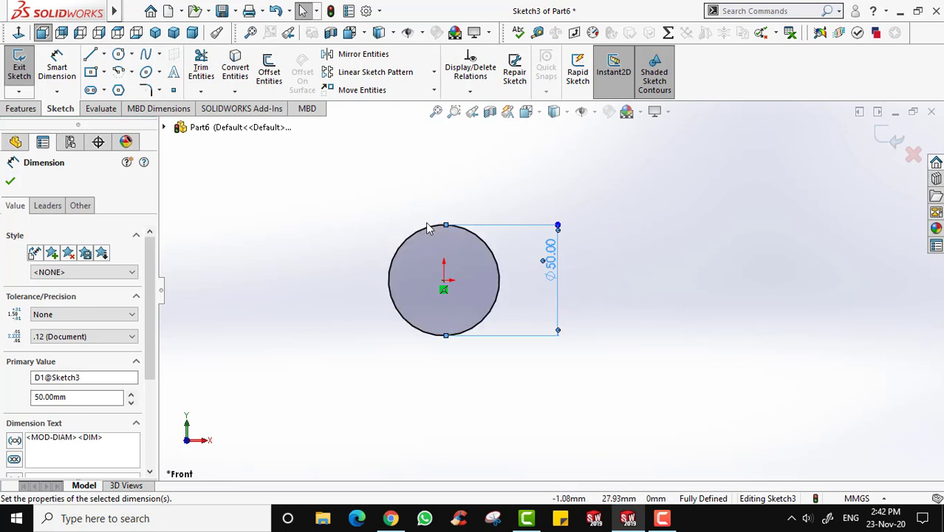
{"action": "left_click", "coordinate": [21, 74]}
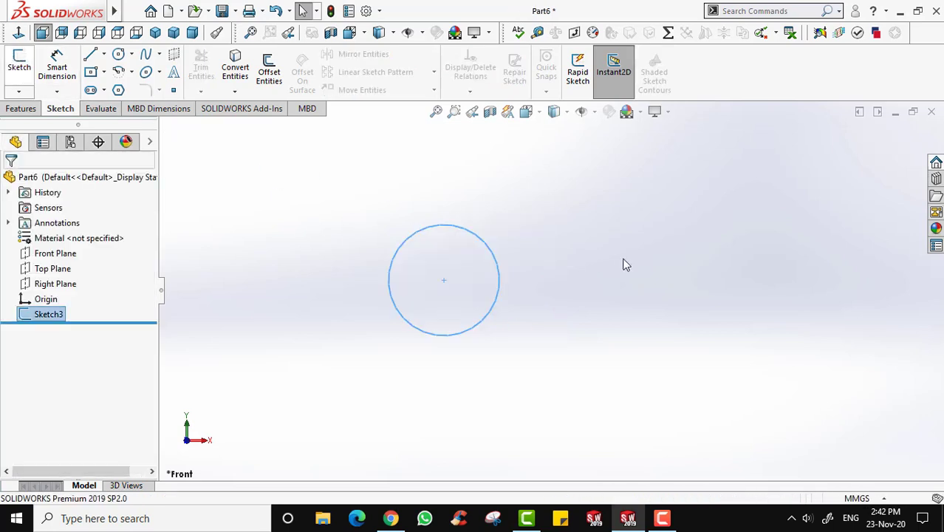
Step: Start a new sketch on the Right Plane, viewed normal to the plane
{"action": "mouse_move", "coordinate": [623, 264]}
{"action": "middle_mouse_down"}
{"action": "mouse_move", "coordinate": [615, 322]}
{"action": "mouse_move", "coordinate": [561, 373]}
{"action": "middle_mouse_up"}
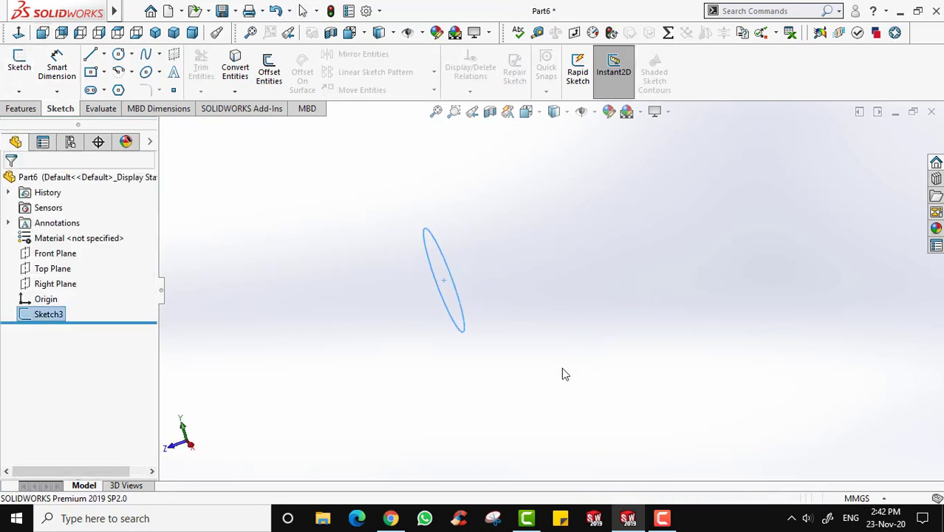
{"action": "left_click", "coordinate": [49, 284]}
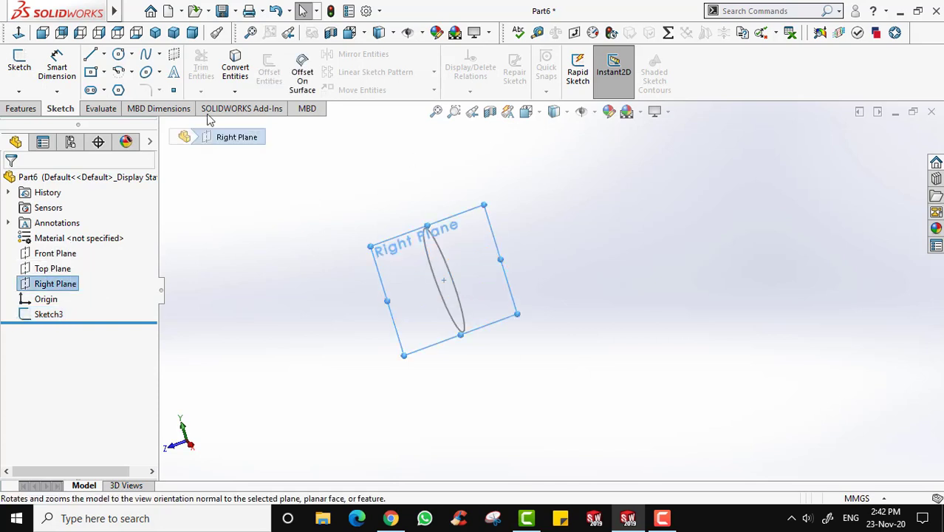
{"action": "left_click", "coordinate": [29, 87]}
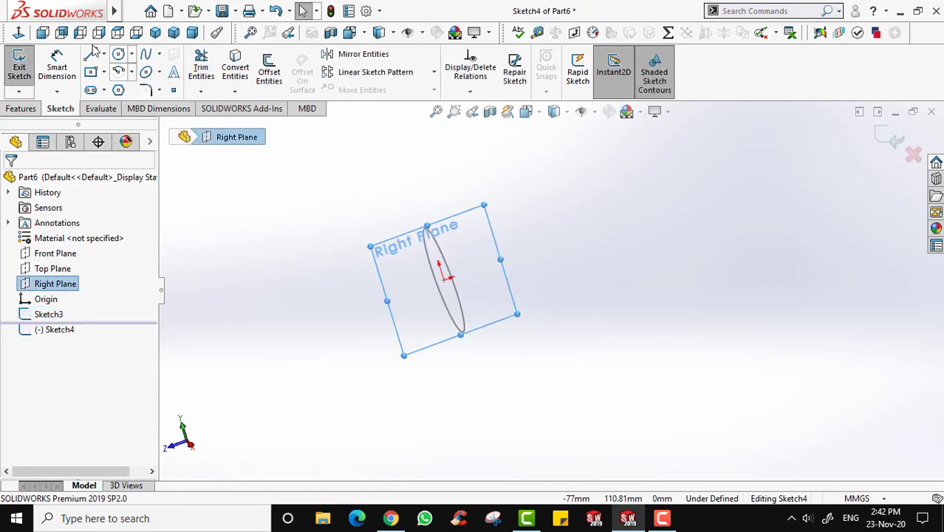
{"action": "scroll", "coordinate": [657, 348], "scroll_direction": "down", "scroll_amount": 3}
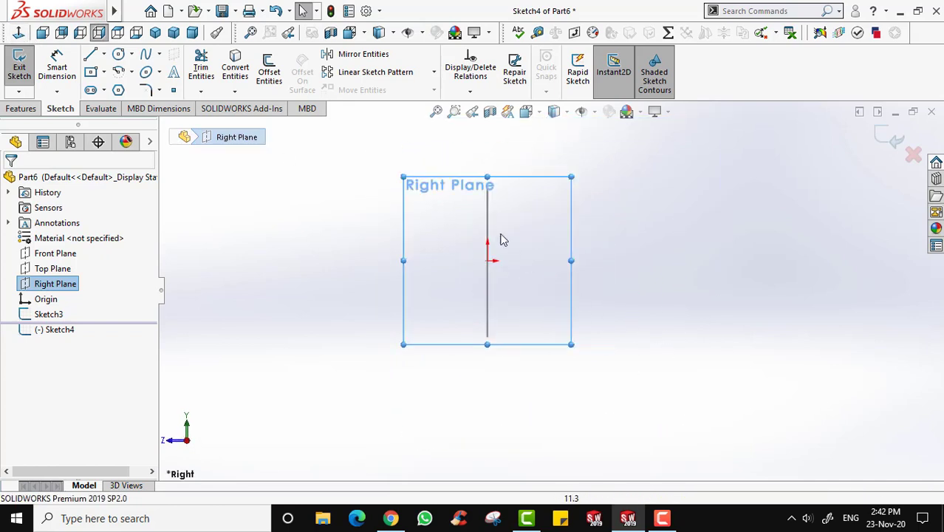
Step: Draw an open eight-point spline from the origin, dipping down and curving back up above its start, and exit the sketch
{"action": "scroll", "coordinate": [721, 281], "scroll_direction": "up", "scroll_amount": 3}
{"action": "scroll", "coordinate": [785, 414], "scroll_direction": "down", "scroll_amount": 2}
{"action": "scroll", "coordinate": [778, 402], "scroll_direction": "up", "scroll_amount": 5}
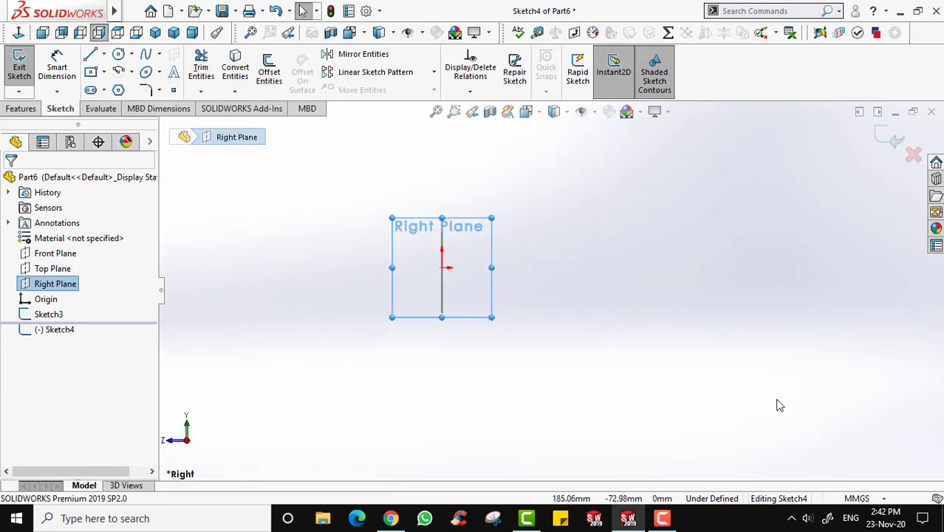
{"action": "scroll", "coordinate": [849, 410], "scroll_direction": "down", "scroll_amount": 1}
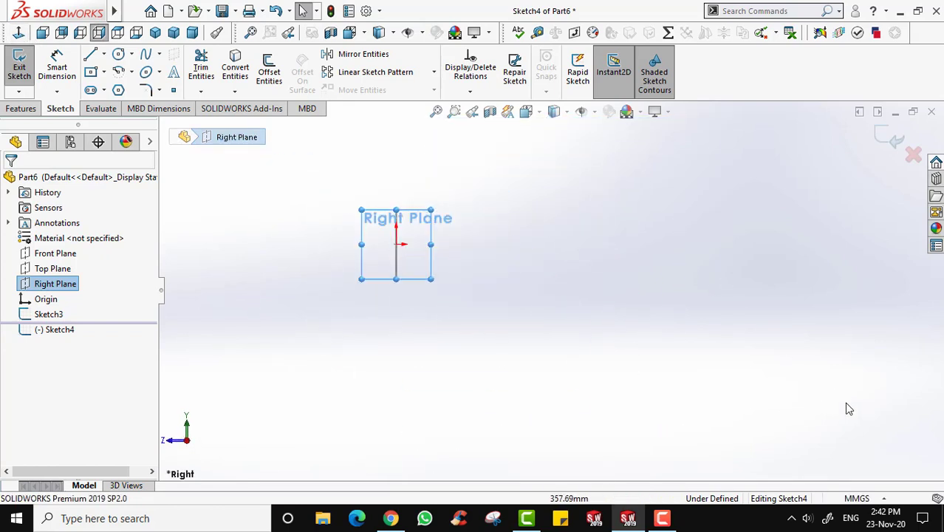
{"action": "left_click", "coordinate": [146, 56]}
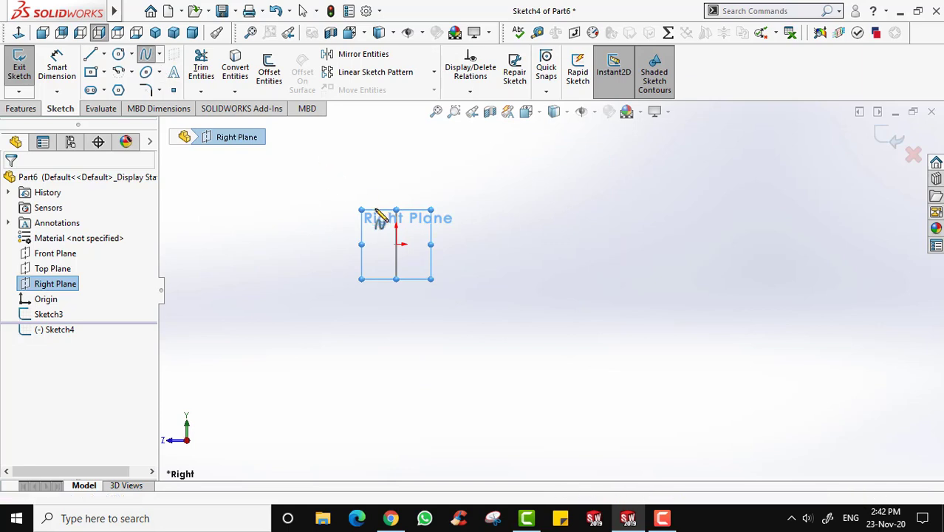
{"action": "left_click", "coordinate": [397, 243]}
{"action": "left_click", "coordinate": [552, 244]}
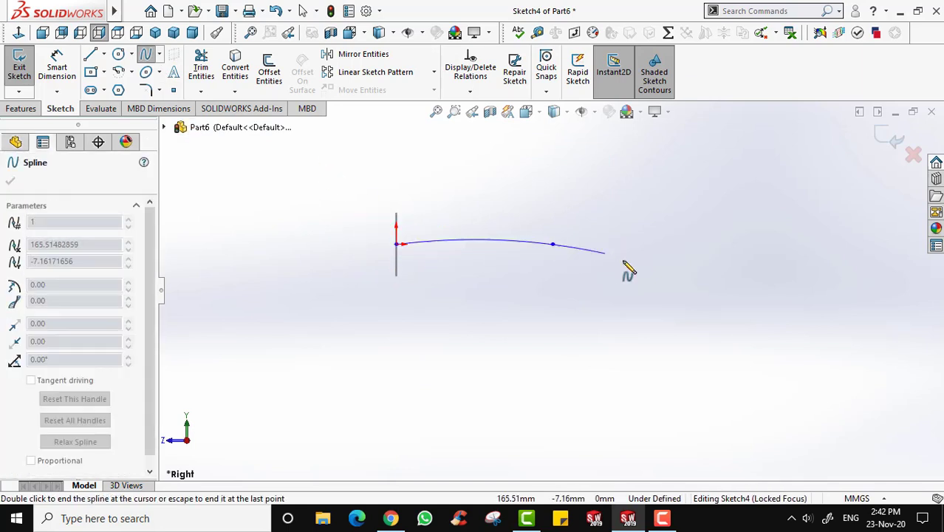
{"action": "left_click", "coordinate": [709, 310]}
{"action": "scroll", "coordinate": [711, 317], "scroll_direction": "up", "scroll_amount": 3}
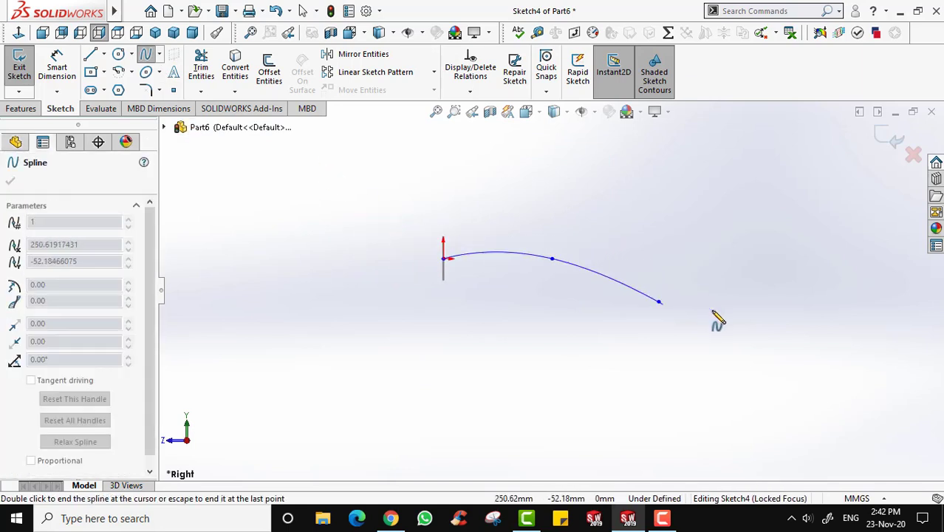
{"action": "left_click", "coordinate": [706, 396]}
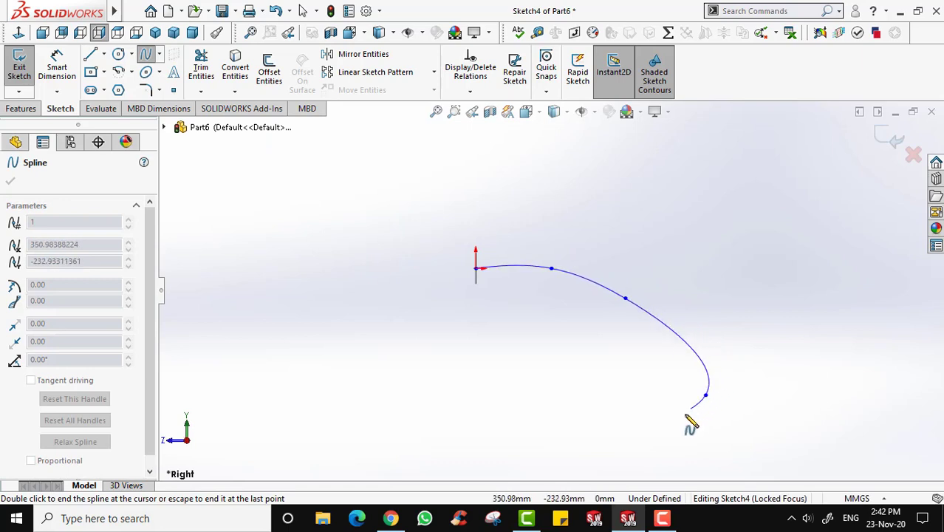
{"action": "left_click", "coordinate": [832, 409]}
{"action": "left_click", "coordinate": [874, 269]}
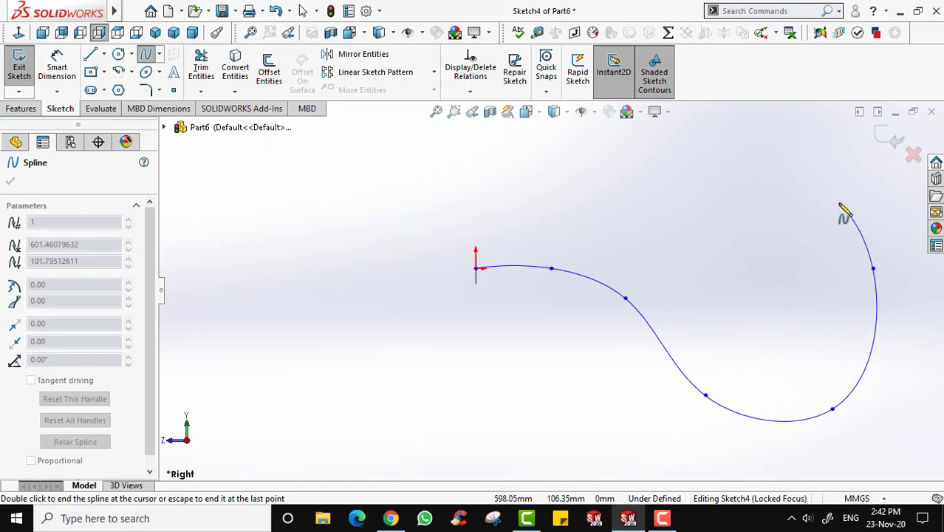
{"action": "left_click", "coordinate": [783, 170]}
{"action": "left_click", "coordinate": [629, 138]}
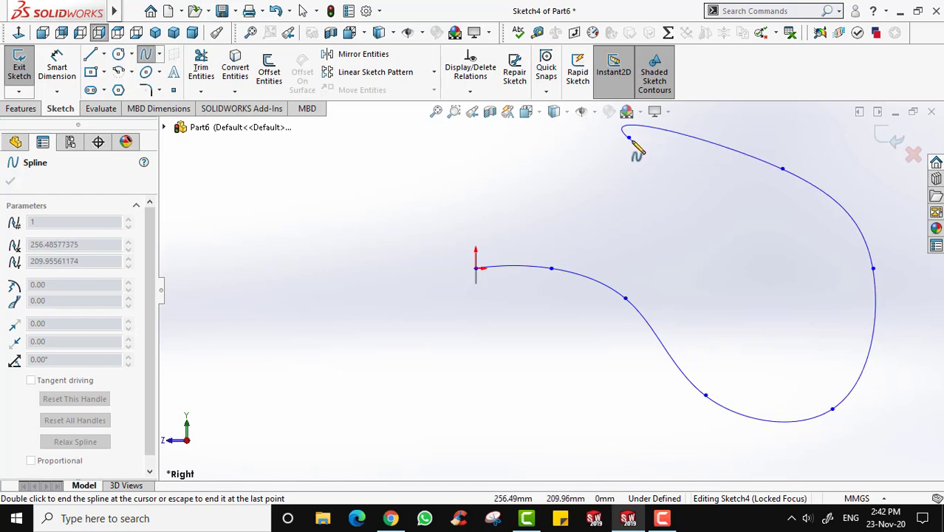
{"action": "key", "text": "Escape"}
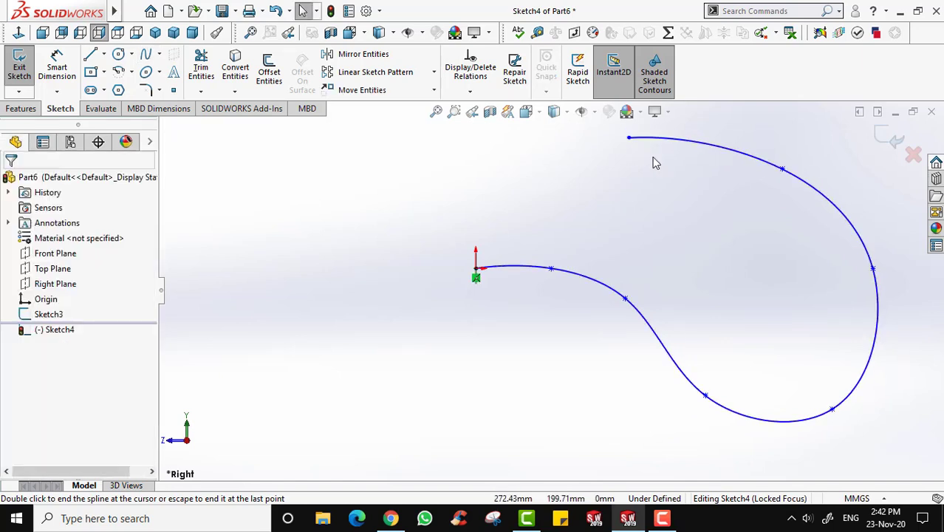
{"action": "scroll", "coordinate": [737, 232], "scroll_direction": "up", "scroll_amount": 3}
{"action": "middle_click_drag", "start_coordinate": [590, 314], "coordinate": [612, 316]}
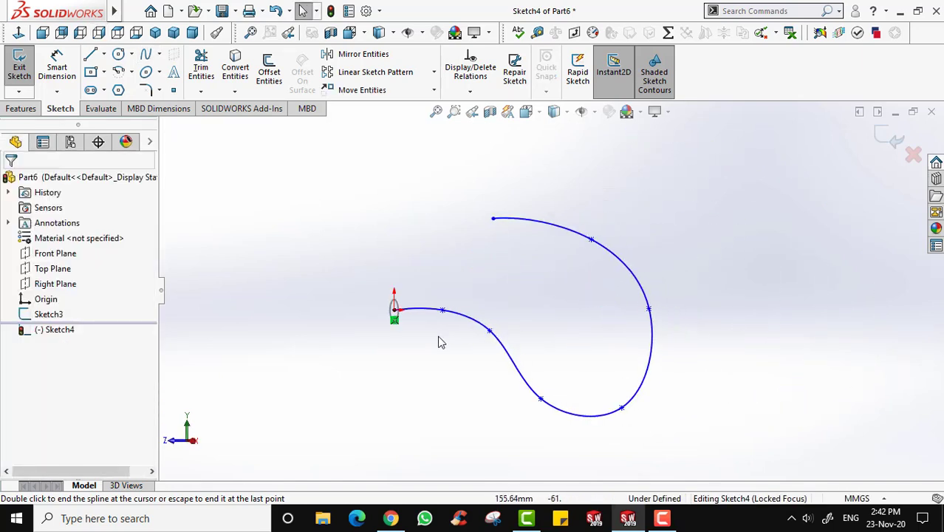
{"action": "middle_click_drag", "start_coordinate": [398, 321], "coordinate": [436, 314], "text": "ctrl"}
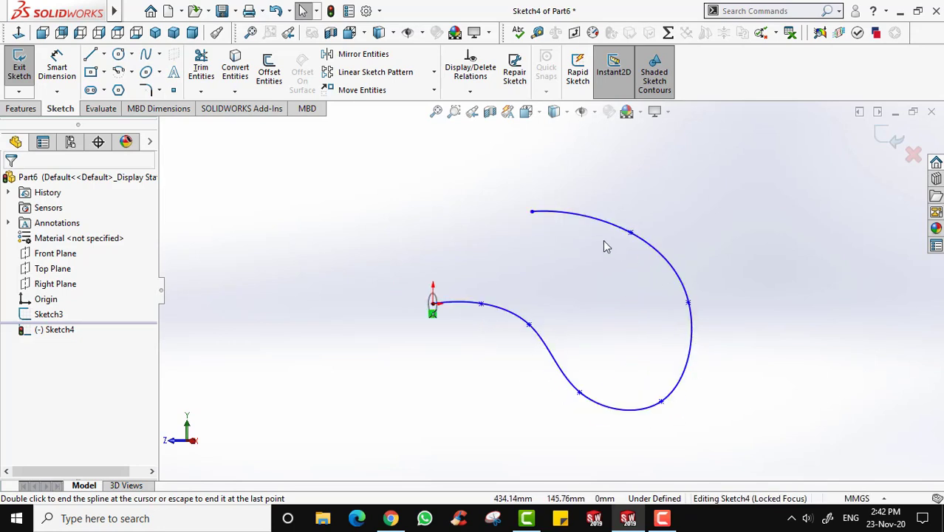
{"action": "key", "text": "Escape"}
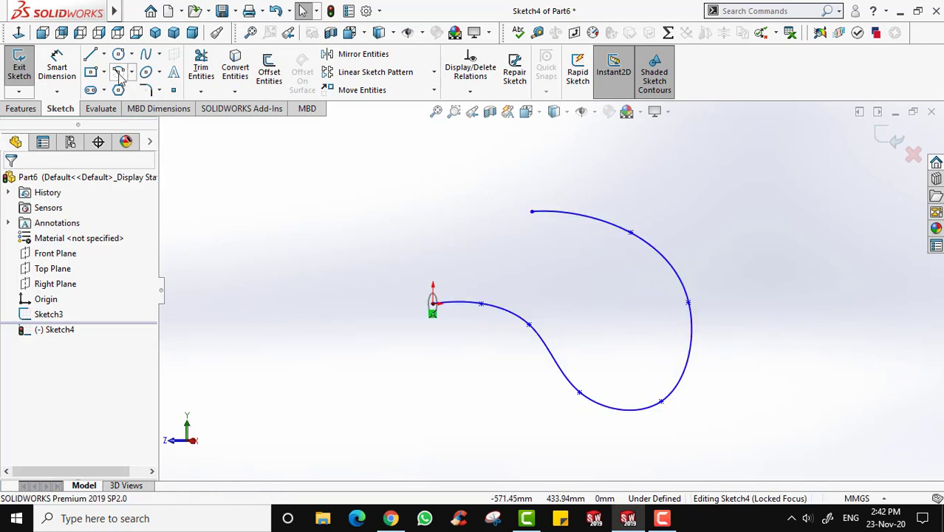
{"action": "left_click", "coordinate": [28, 67]}
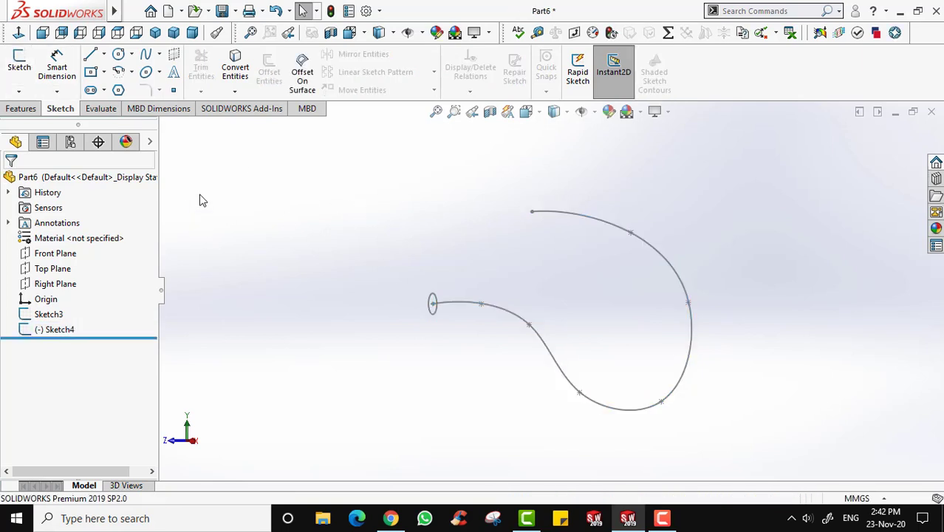
Step: Create a Swept Boss/Base using the 50 mm circle sketch as the profile and the spline sketch as the path
{"action": "left_click", "coordinate": [29, 110]}
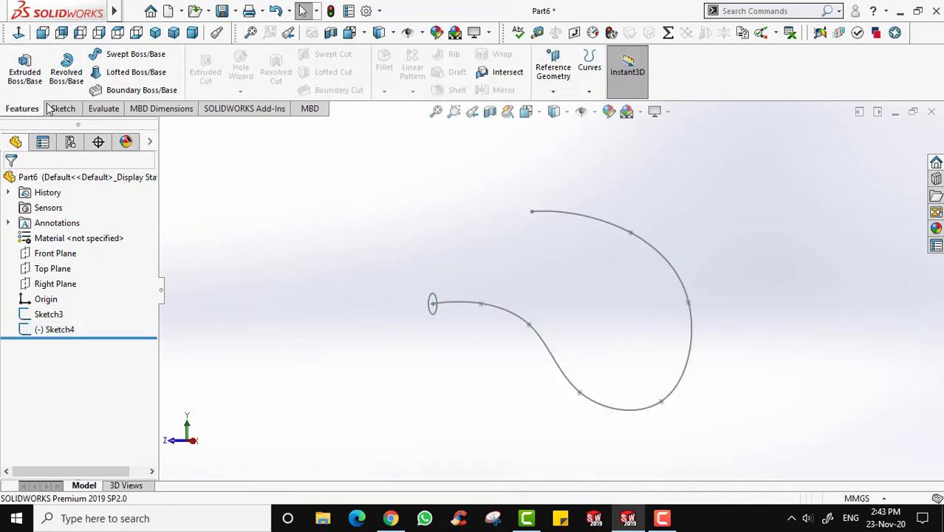
{"action": "left_click", "coordinate": [131, 57]}
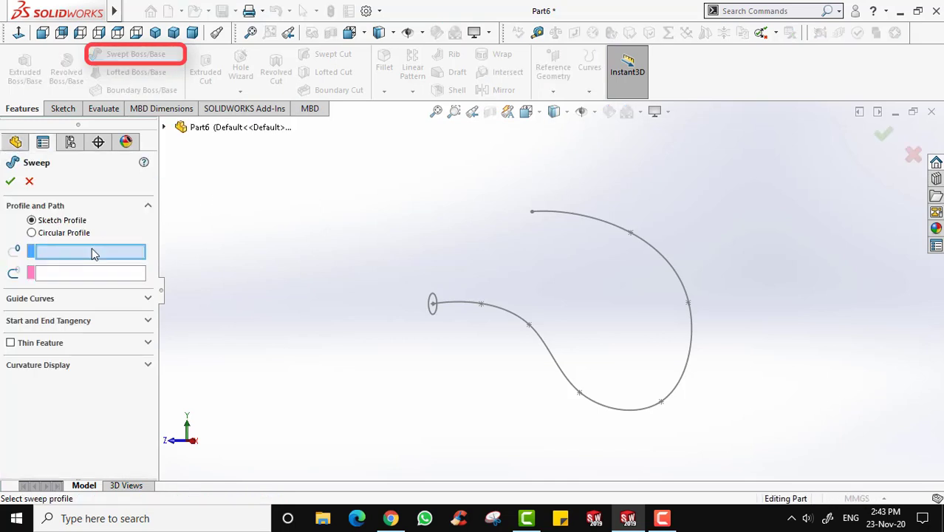
{"action": "left_click", "coordinate": [52, 257]}
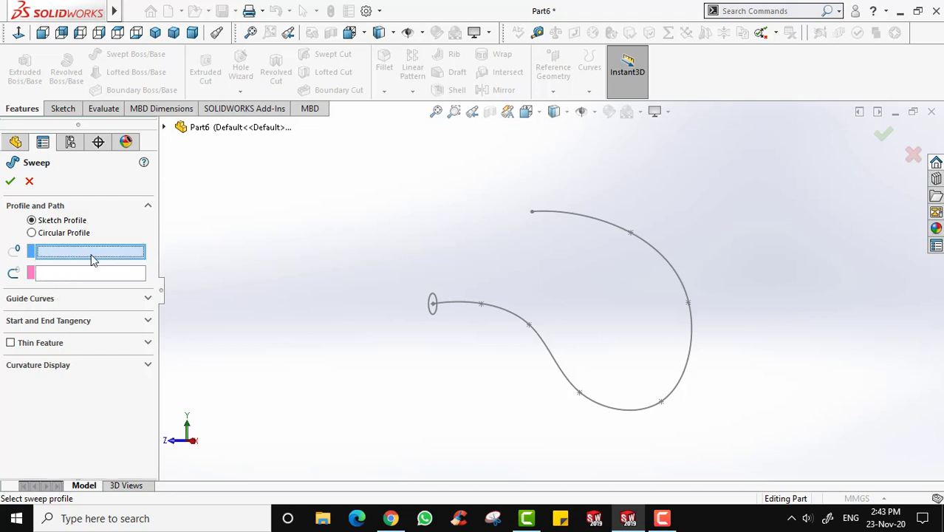
{"action": "scroll", "coordinate": [443, 321], "scroll_direction": "down", "scroll_amount": 3}
{"action": "left_click", "coordinate": [447, 303]}
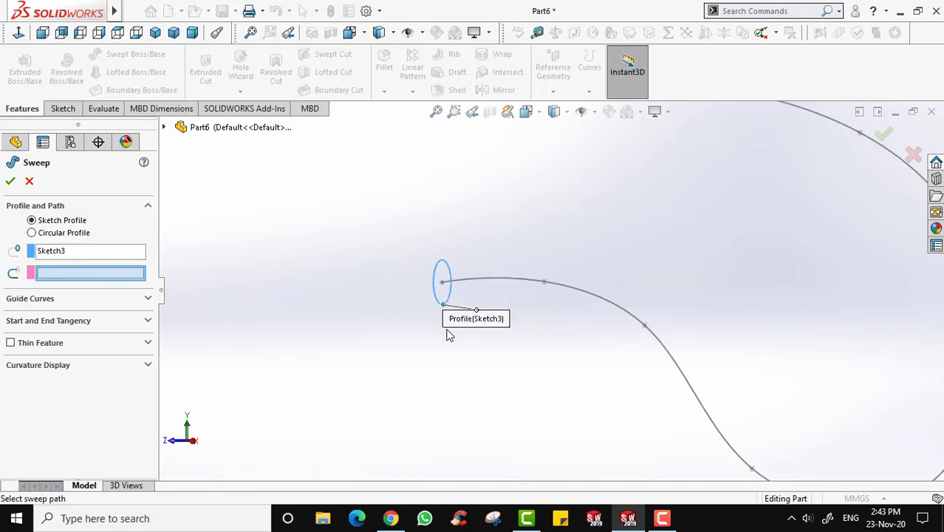
{"action": "left_click", "coordinate": [503, 287]}
{"action": "scroll", "coordinate": [526, 280], "scroll_direction": "up", "scroll_amount": 3}
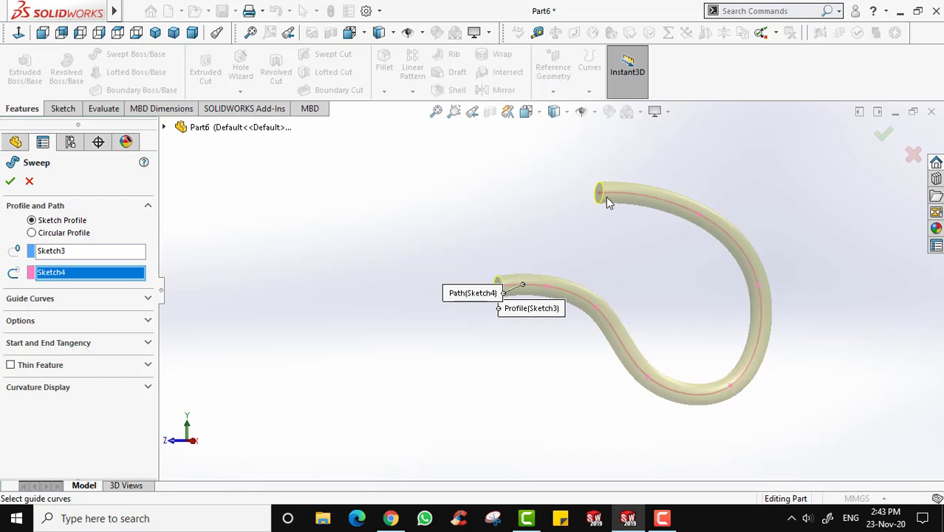
{"action": "left_click", "coordinate": [11, 181]}
{"action": "middle_click_drag", "start_coordinate": [613, 285], "coordinate": [547, 273]}
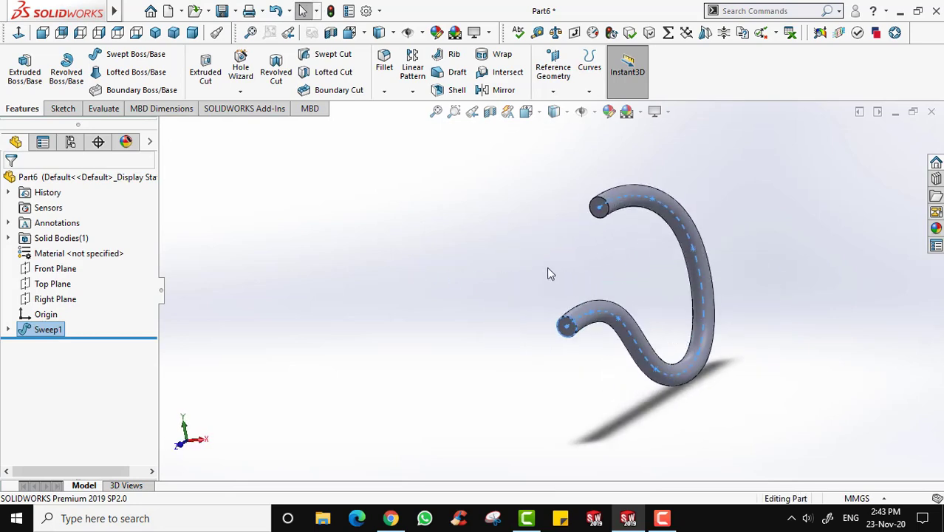
{"action": "middle_click_drag", "start_coordinate": [639, 298], "coordinate": [663, 266]}
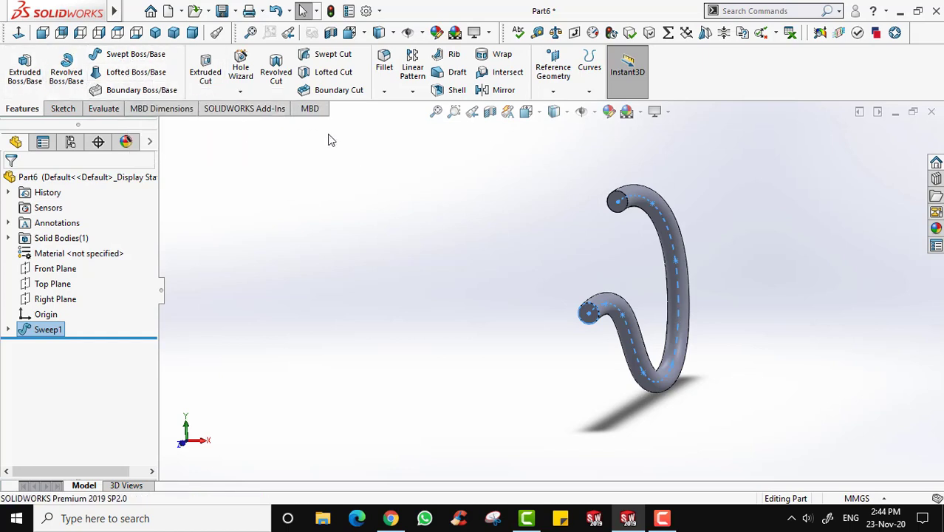
{"action": "middle_click_drag", "start_coordinate": [386, 168], "coordinate": [695, 171]}
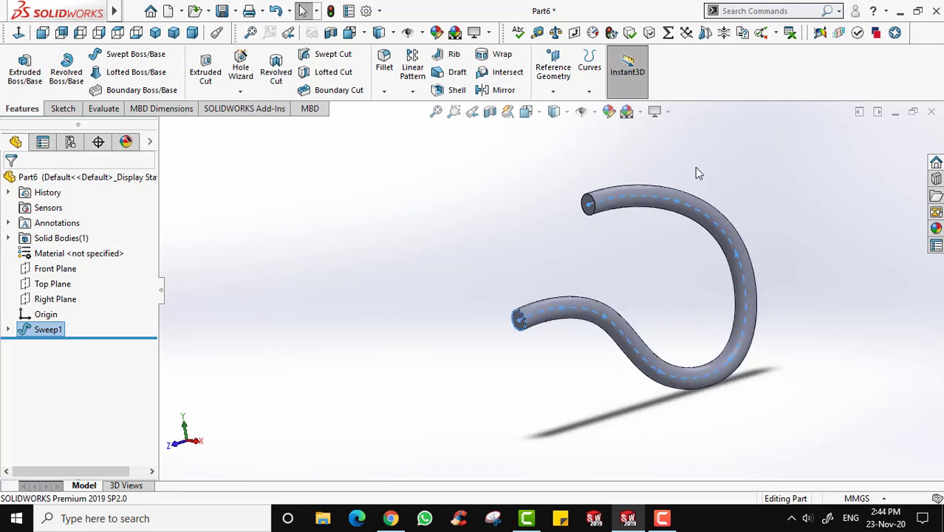
Step: Delete the sweep feature together with its remaining spline path sketch and circle profile sketch
{"action": "left_click", "coordinate": [43, 332]}
{"action": "key", "text": "Delete"}
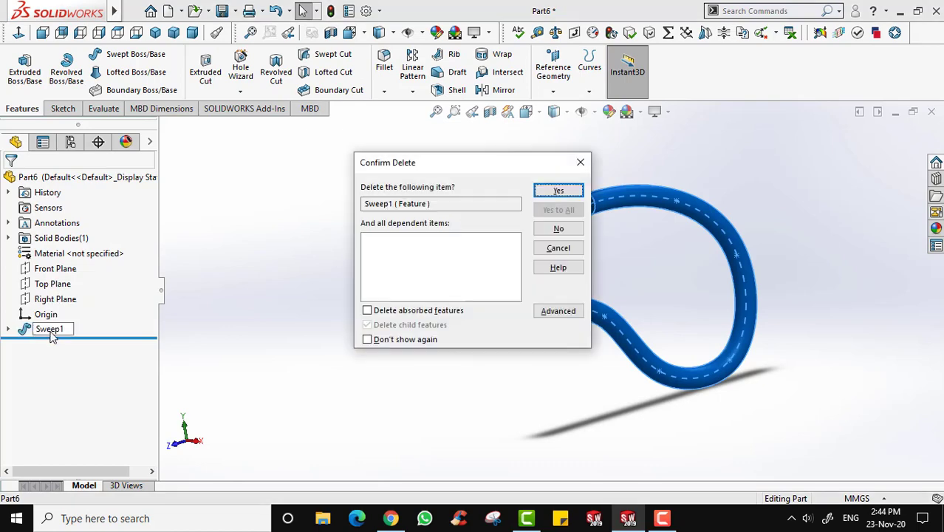
{"action": "key", "text": "Return"}
{"action": "left_click", "coordinate": [61, 328]}
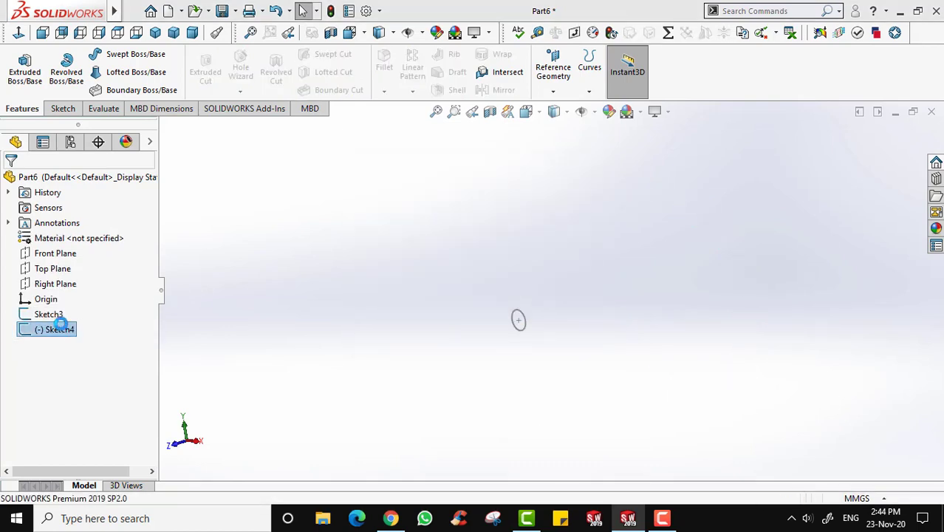
{"action": "key", "text": "Delete"}
{"action": "key", "text": "Return"}
{"action": "left_click", "coordinate": [49, 313]}
{"action": "key", "text": "Delete"}
{"action": "key", "text": "Return"}
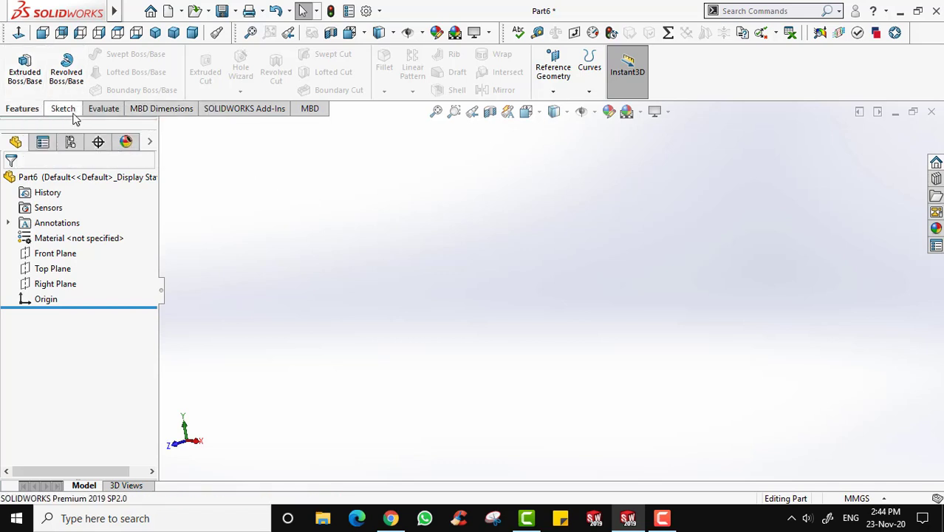
Step: Start a sketch on the Top Plane and draw a center rectangle about 197 by 160 mm centred on the origin
{"action": "left_click", "coordinate": [64, 109]}
{"action": "left_click", "coordinate": [20, 63]}
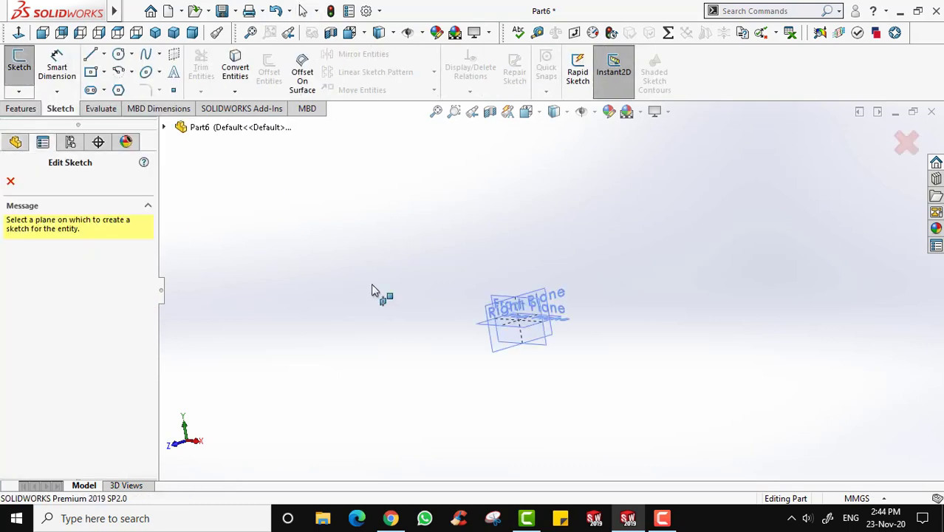
{"action": "left_click", "coordinate": [155, 32]}
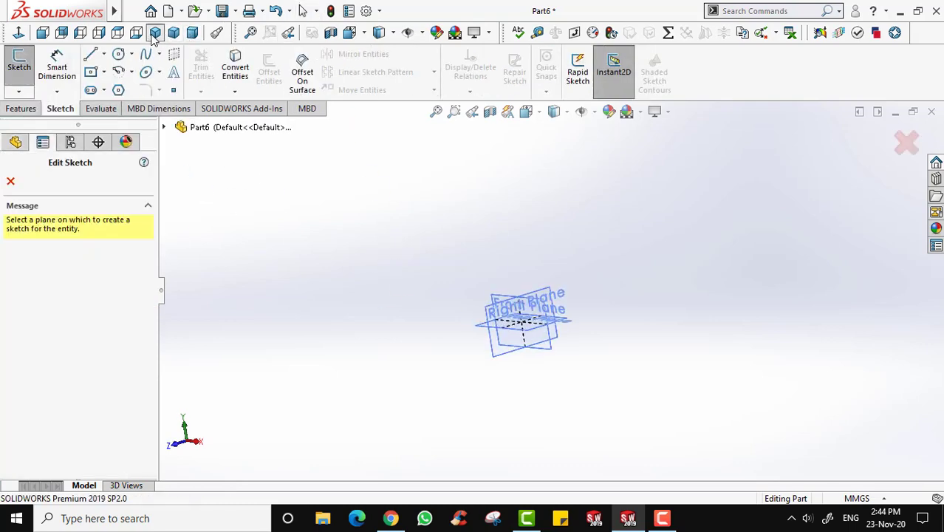
{"action": "left_click", "coordinate": [397, 276]}
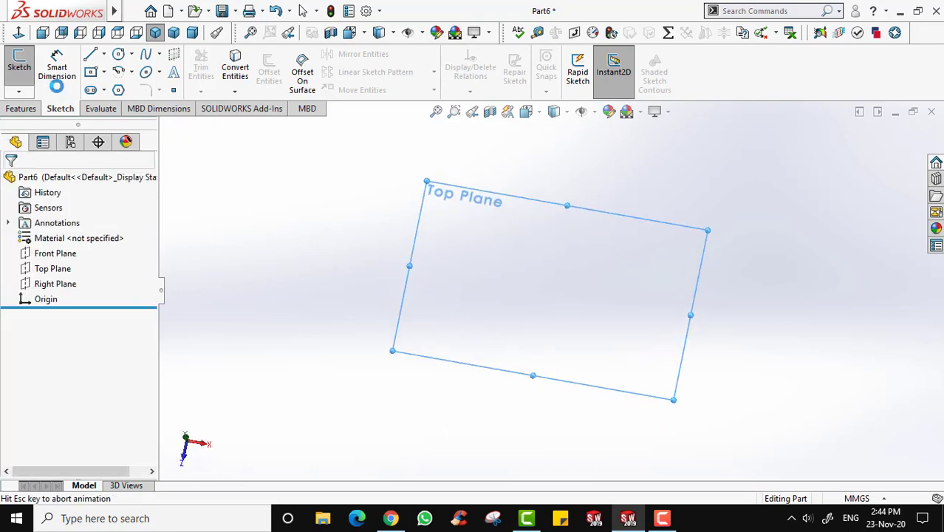
{"action": "left_click", "coordinate": [104, 72]}
{"action": "left_click", "coordinate": [116, 106]}
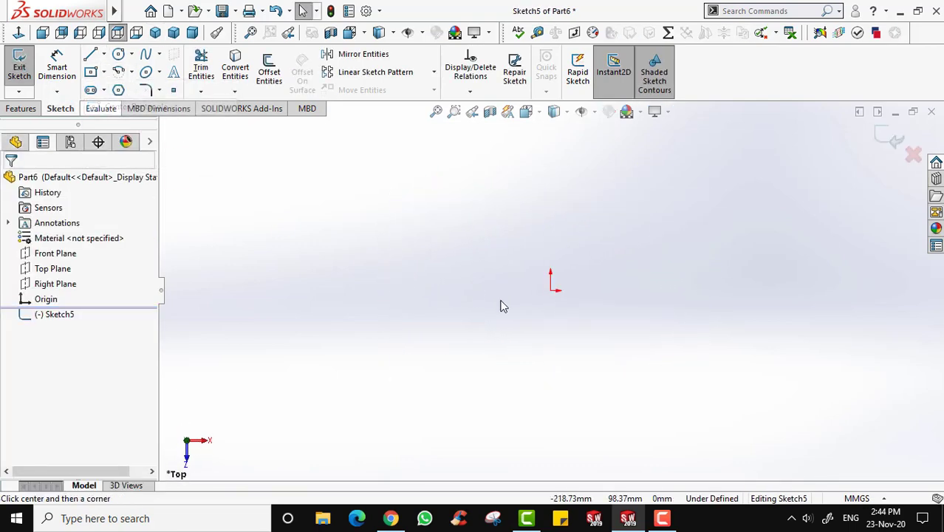
{"action": "left_click", "coordinate": [550, 290]}
{"action": "left_click", "coordinate": [725, 430]}
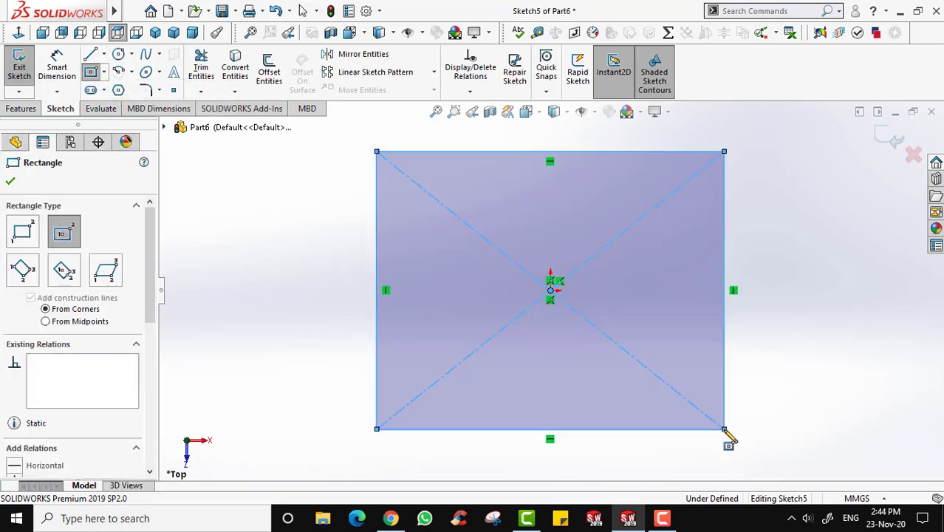
Step: Dimension the rectangle's horizontal and vertical sides as 200 mm each and exit the sketch
{"action": "left_click", "coordinate": [57, 66]}
{"action": "left_click", "coordinate": [527, 153]}
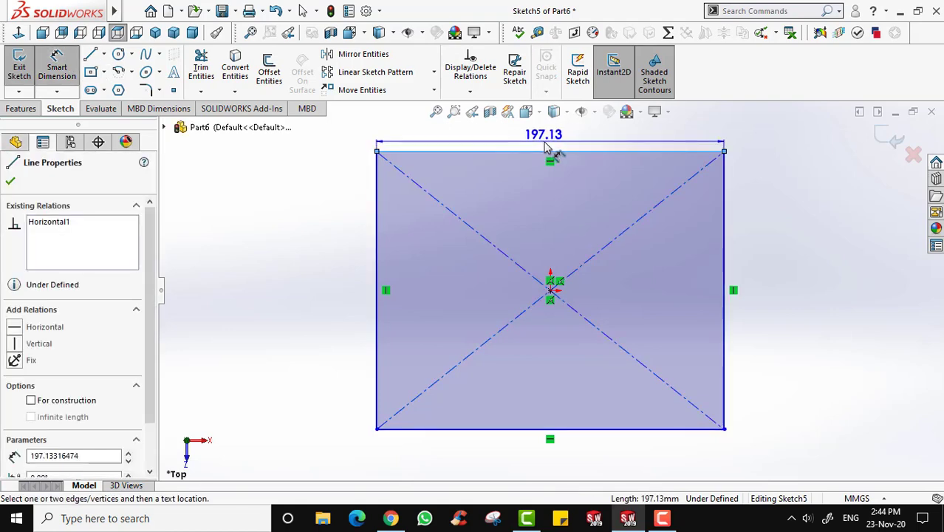
{"action": "left_click", "coordinate": [545, 144]}
{"action": "type", "text": "200"}
{"action": "key", "text": "Return"}
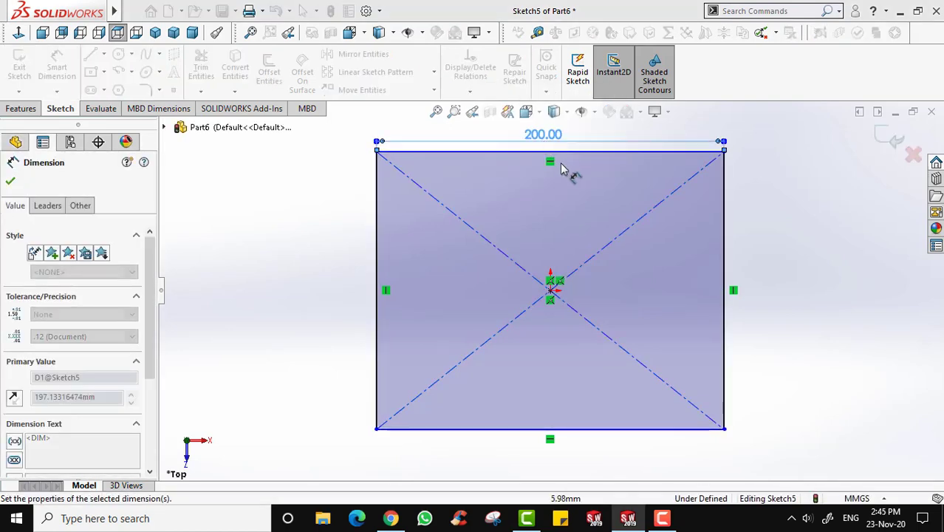
{"action": "left_click", "coordinate": [725, 258]}
{"action": "left_click", "coordinate": [808, 290]}
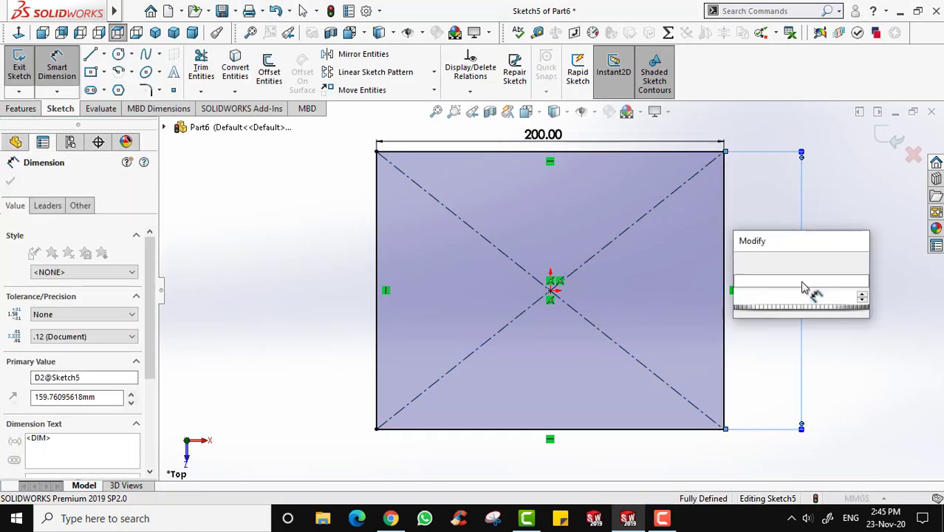
{"action": "type", "text": "200"}
{"action": "key", "text": "Return"}
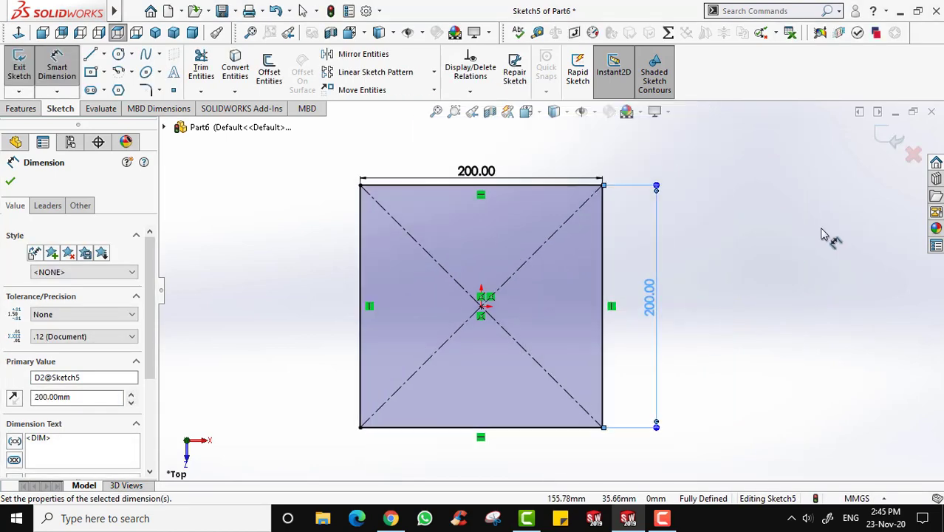
{"action": "left_click", "coordinate": [22, 74]}
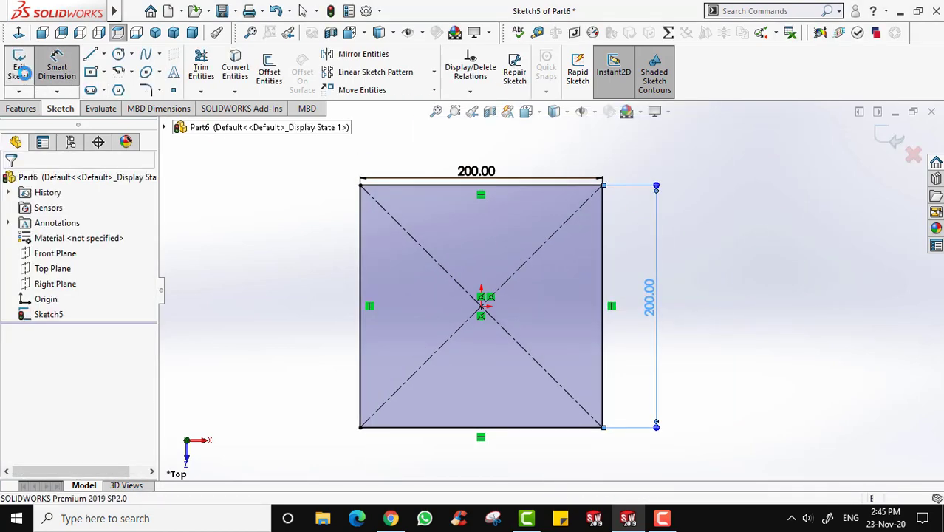
{"action": "left_click", "coordinate": [22, 109]}
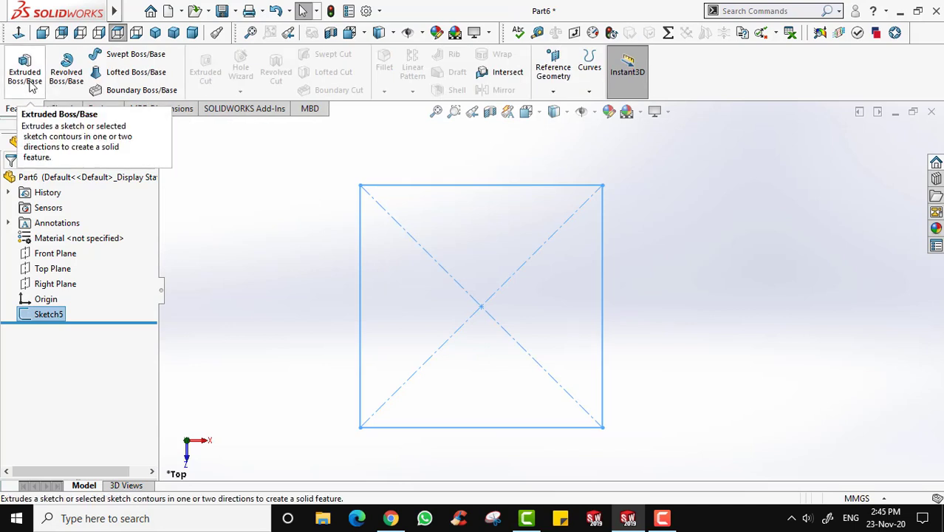
Step: Extrude the 200 mm square sketch as a blind boss with a depth of 100 mm
{"action": "left_click", "coordinate": [29, 83]}
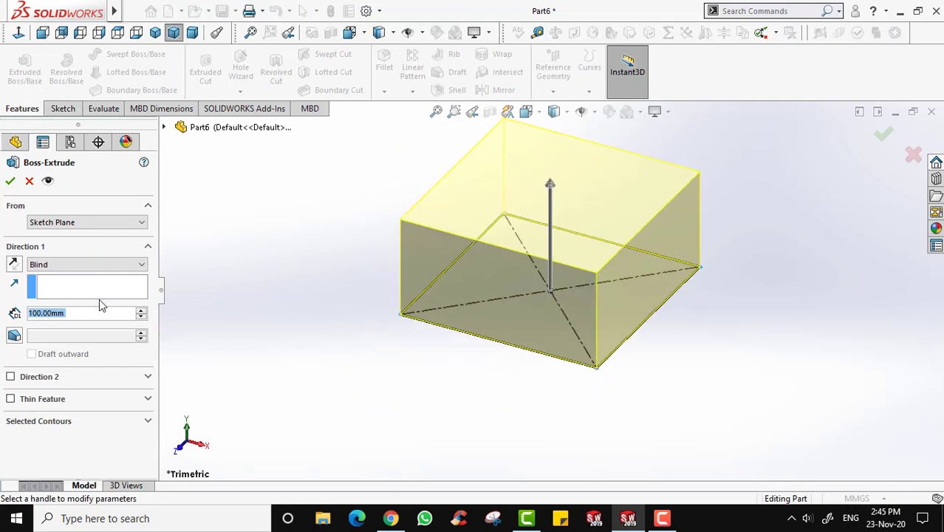
{"action": "type", "text": "200"}
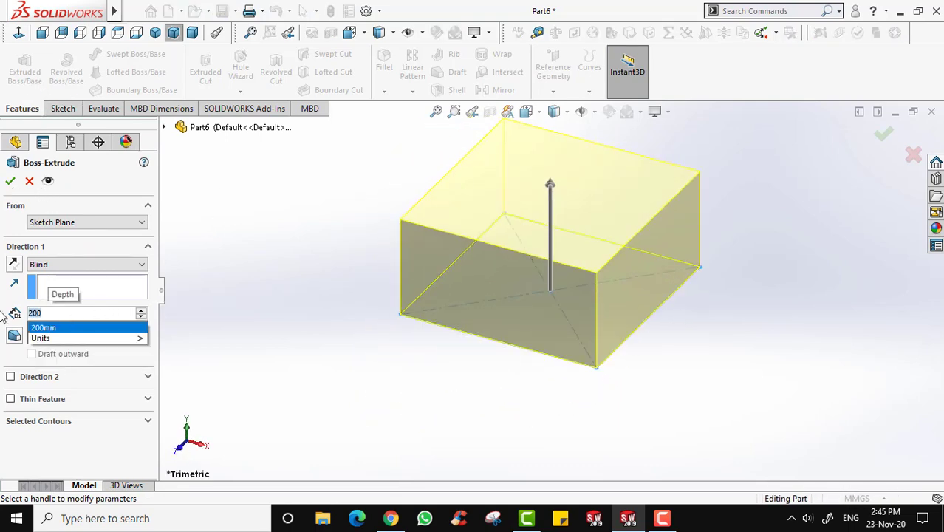
{"action": "type", "text": "100"}
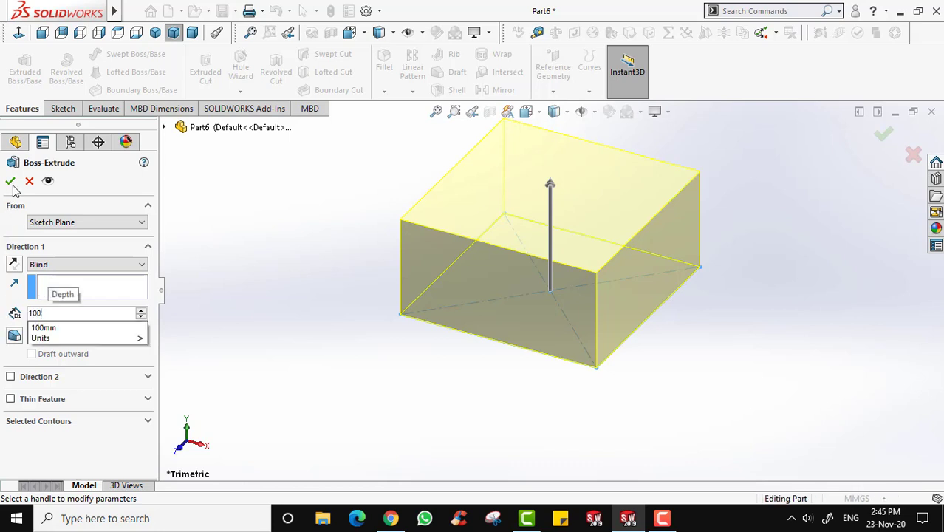
{"action": "key", "text": "Return"}
{"action": "left_click", "coordinate": [10, 182]}
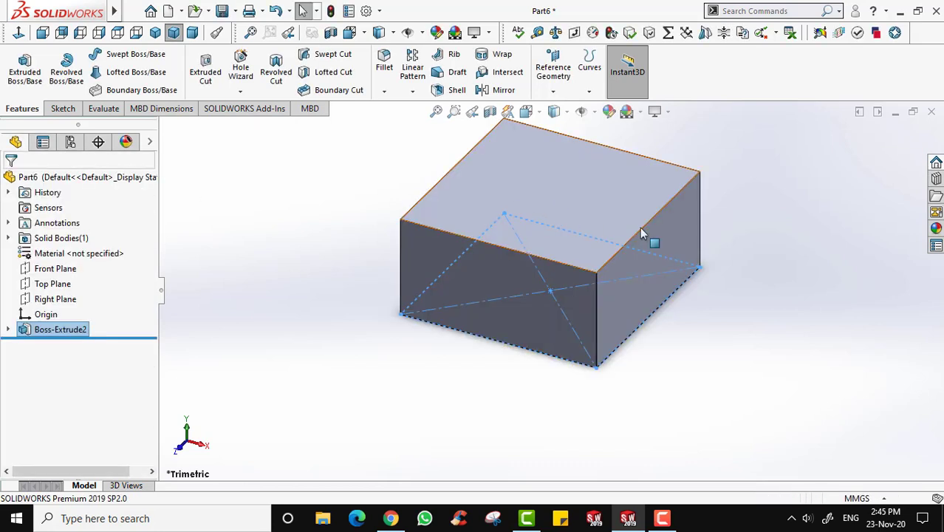
{"action": "scroll", "coordinate": [671, 206], "scroll_direction": "down", "scroll_amount": 2}
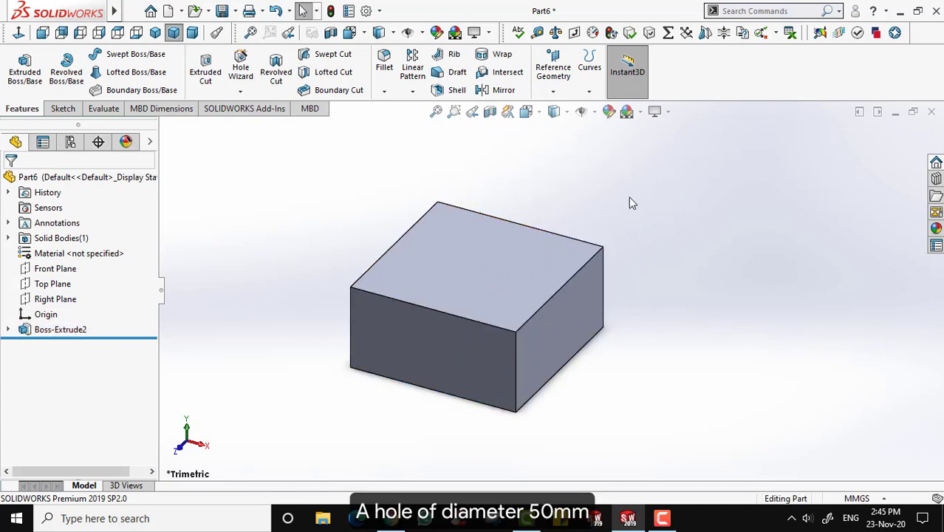
Step: Start a sketch on the block's upper face and draw a circle about 59 mm in diameter centred on the origin
{"action": "left_click", "coordinate": [63, 108]}
{"action": "left_click", "coordinate": [19, 66]}
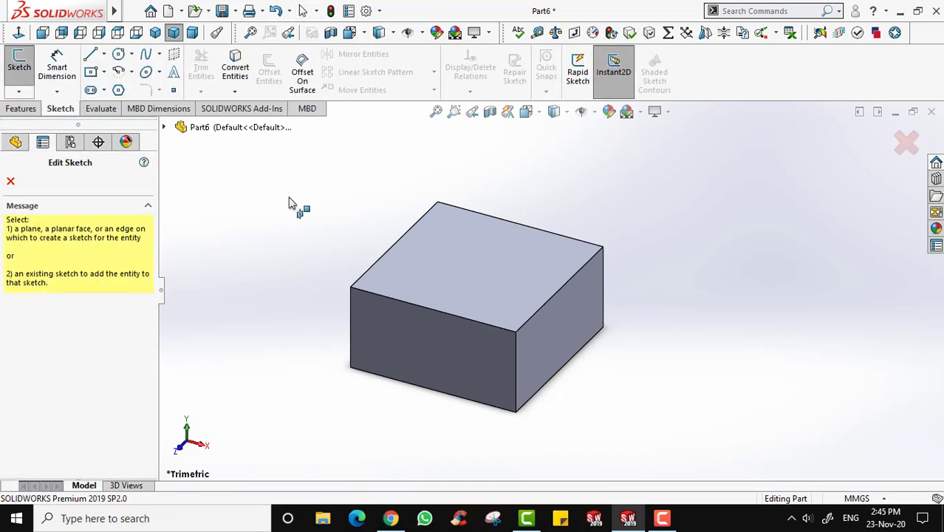
{"action": "left_click", "coordinate": [482, 260]}
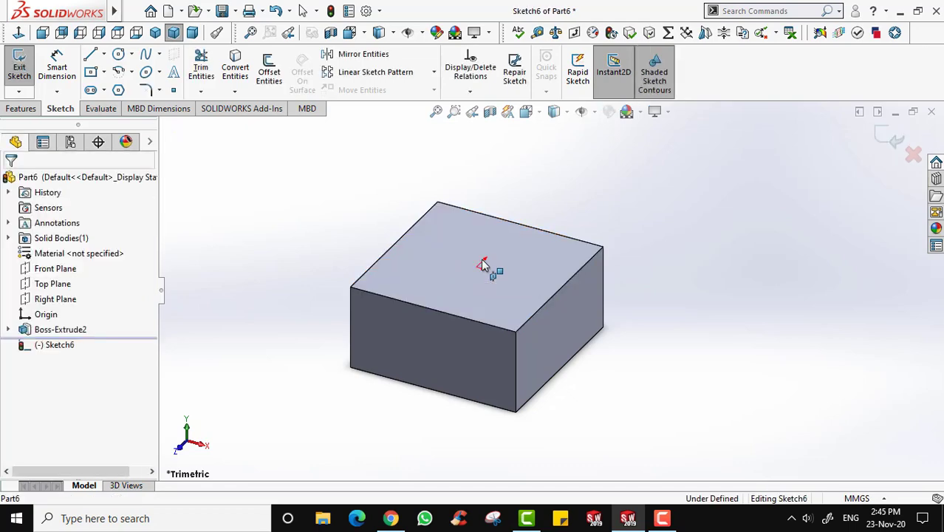
{"action": "left_click", "coordinate": [19, 35]}
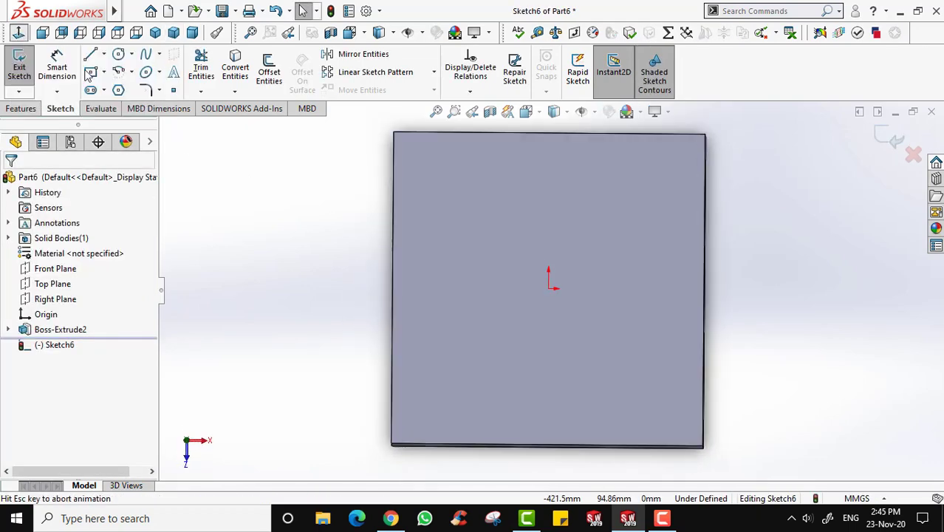
{"action": "left_click", "coordinate": [119, 55]}
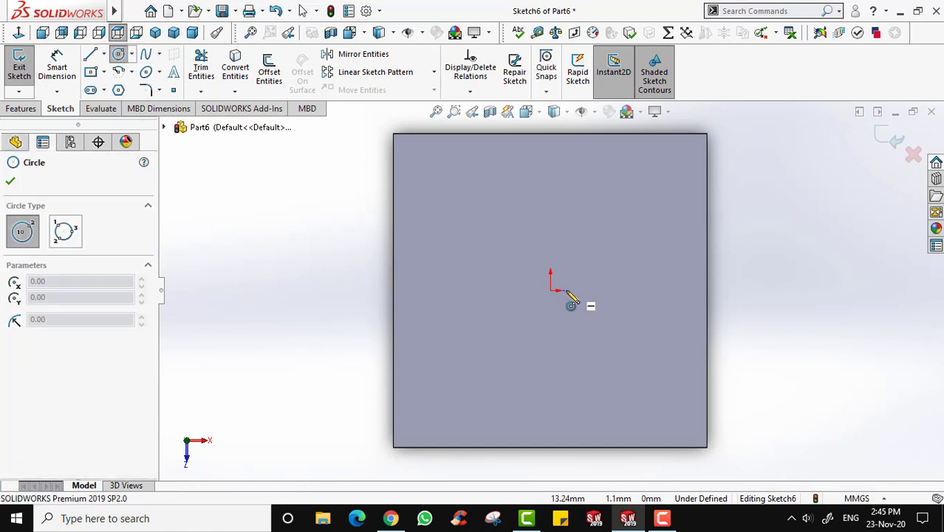
{"action": "left_click", "coordinate": [551, 290]}
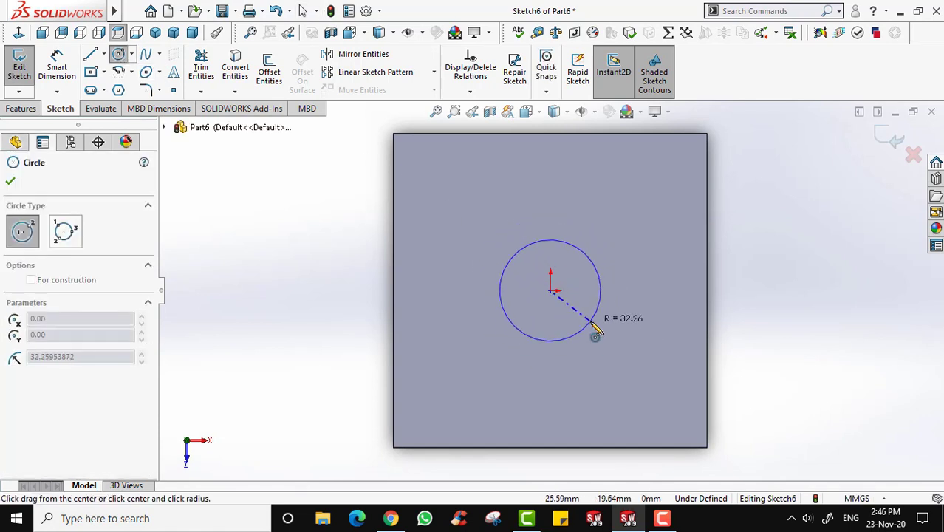
{"action": "left_click", "coordinate": [583, 322]}
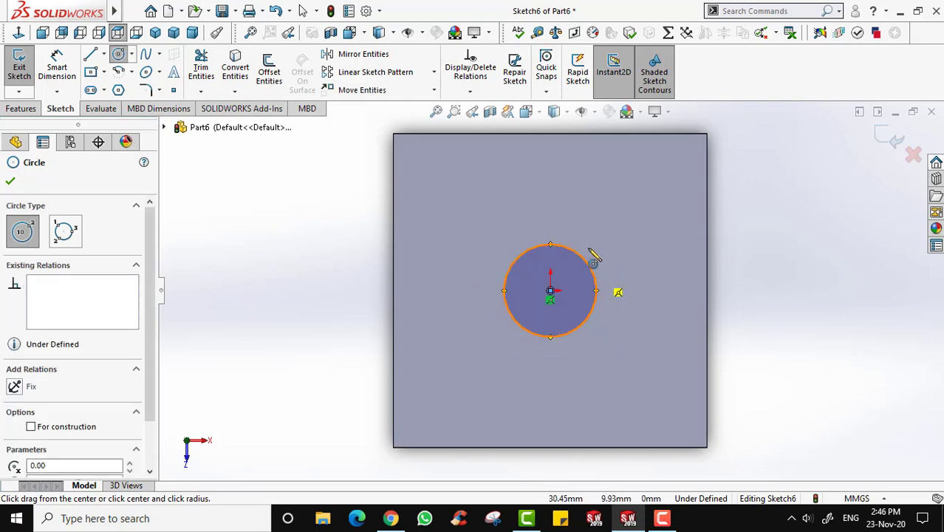
Step: Dimension the circle's diameter as 50 mm and exit the sketch
{"action": "left_click", "coordinate": [57, 65]}
{"action": "left_click", "coordinate": [584, 267]}
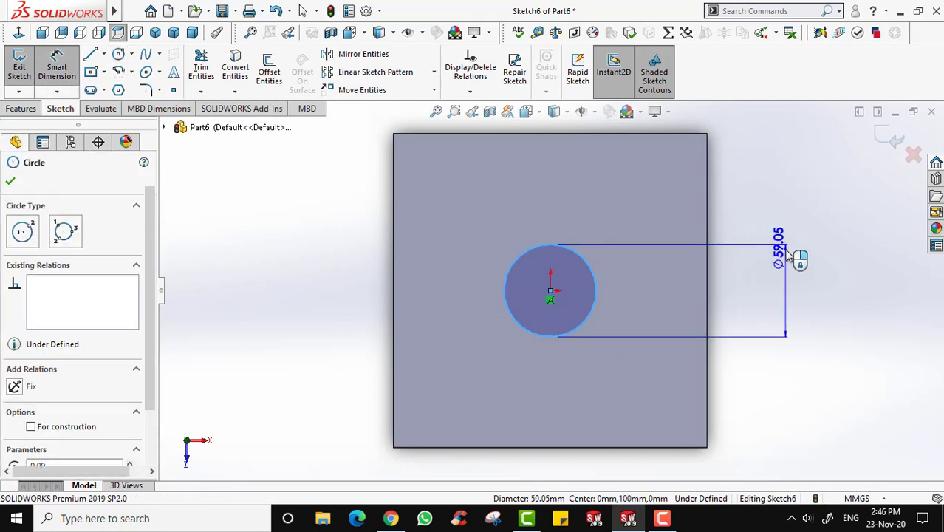
{"action": "left_click", "coordinate": [790, 251]}
{"action": "key", "text": "Return"}
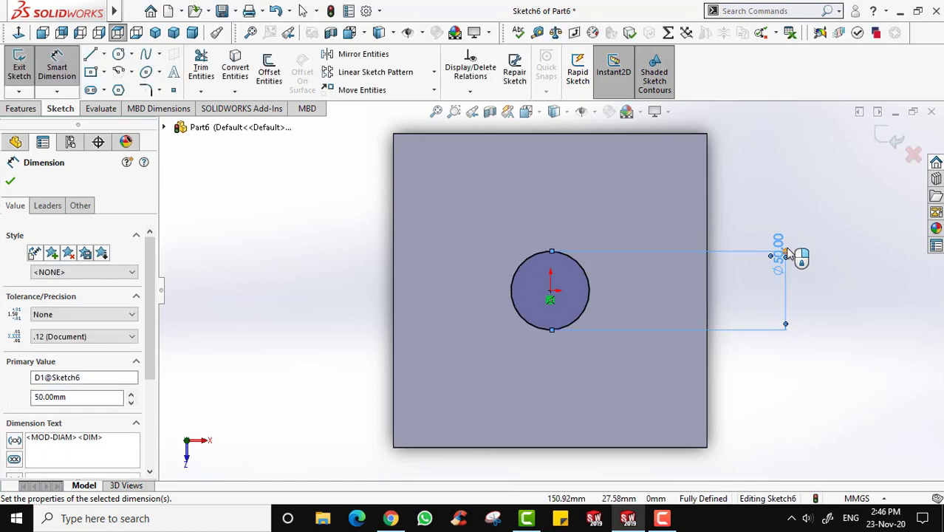
{"action": "key", "text": "Escape"}
{"action": "left_click", "coordinate": [19, 65]}
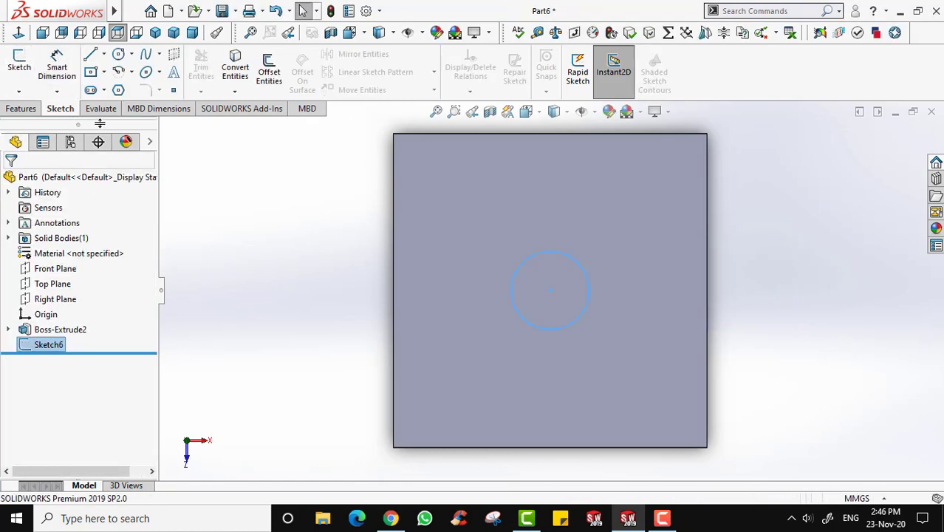
Step: Create a blind Extruded Cut 10 mm deep into the block from the circle sketch
{"action": "left_click", "coordinate": [22, 109]}
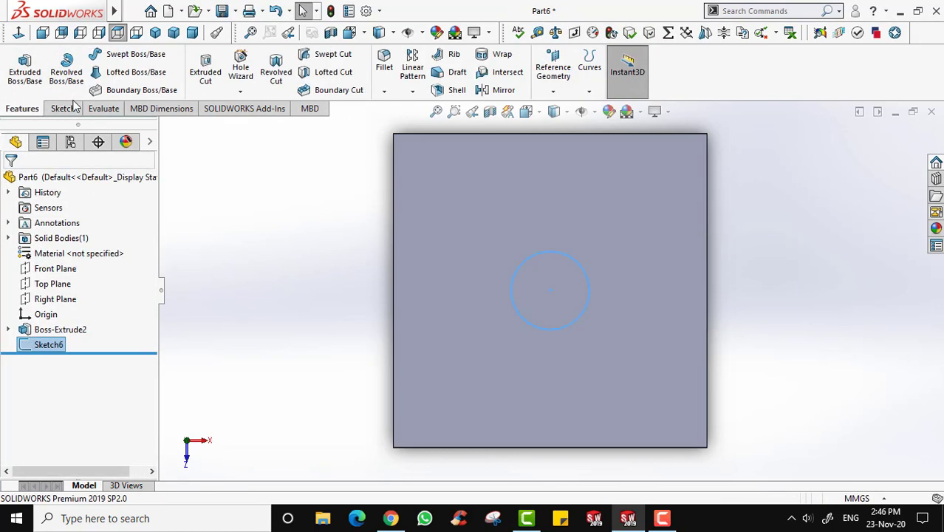
{"action": "left_click", "coordinate": [207, 74]}
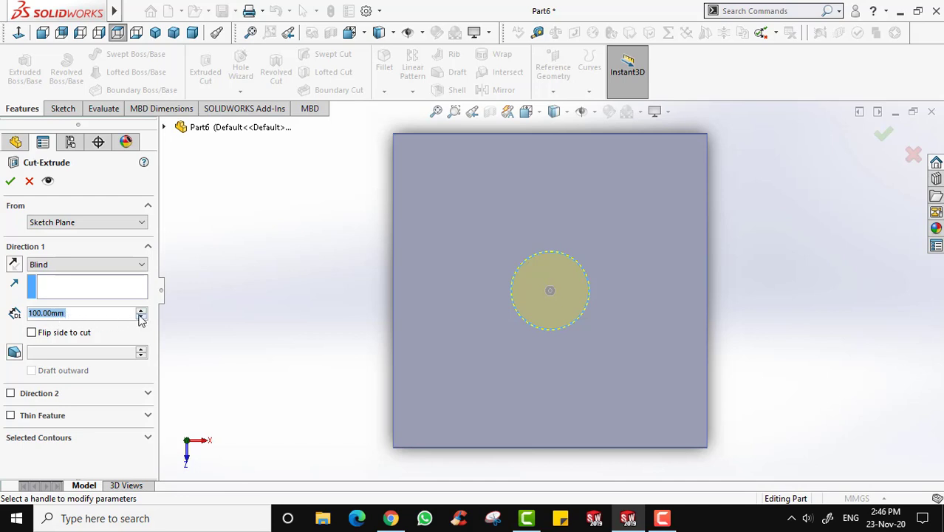
{"action": "middle_click_drag", "start_coordinate": [299, 319], "coordinate": [297, 251]}
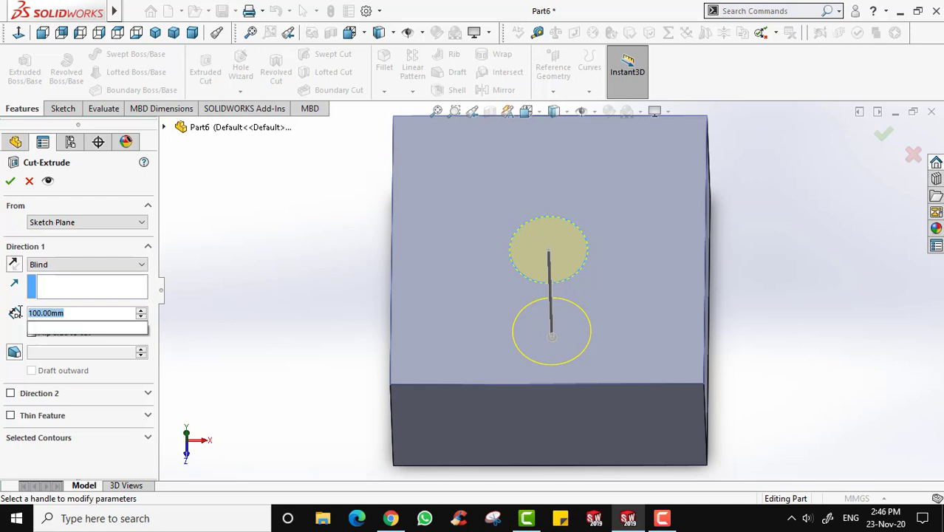
{"action": "type", "text": "10"}
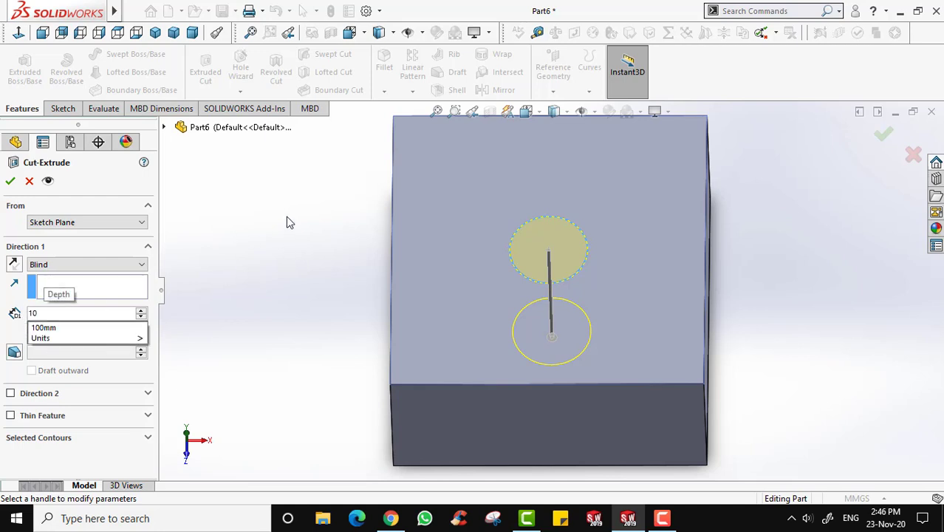
{"action": "left_click", "coordinate": [10, 182]}
{"action": "middle_click_drag", "start_coordinate": [635, 266], "coordinate": [521, 231]}
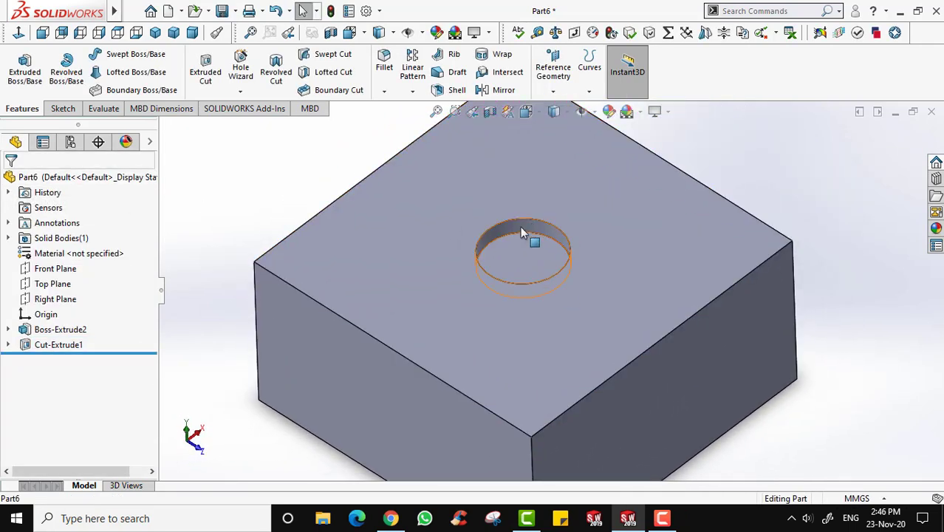
Step: Highlight the block's boss feature and the circular cut feature alternately to examine the geometry each one defines
{"action": "right_click", "coordinate": [58, 344]}
{"action": "left_click", "coordinate": [66, 345]}
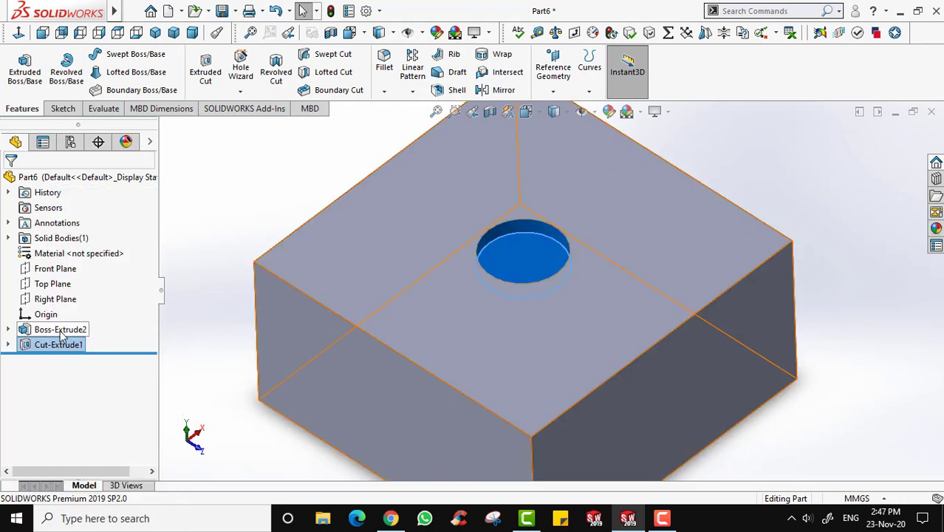
{"action": "left_click", "coordinate": [61, 331]}
{"action": "left_click", "coordinate": [57, 342]}
{"action": "left_click", "coordinate": [59, 331]}
{"action": "left_click", "coordinate": [53, 341]}
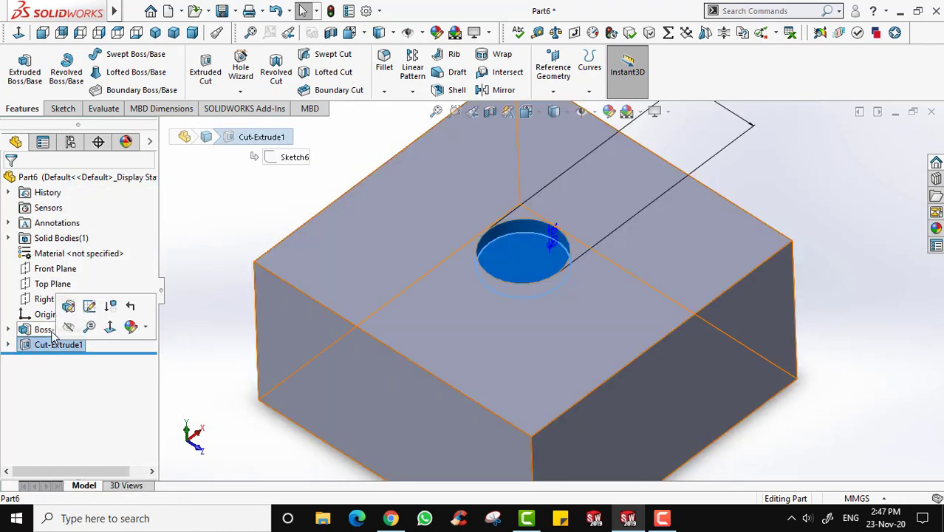
{"action": "left_click", "coordinate": [53, 331]}
{"action": "left_click", "coordinate": [53, 344]}
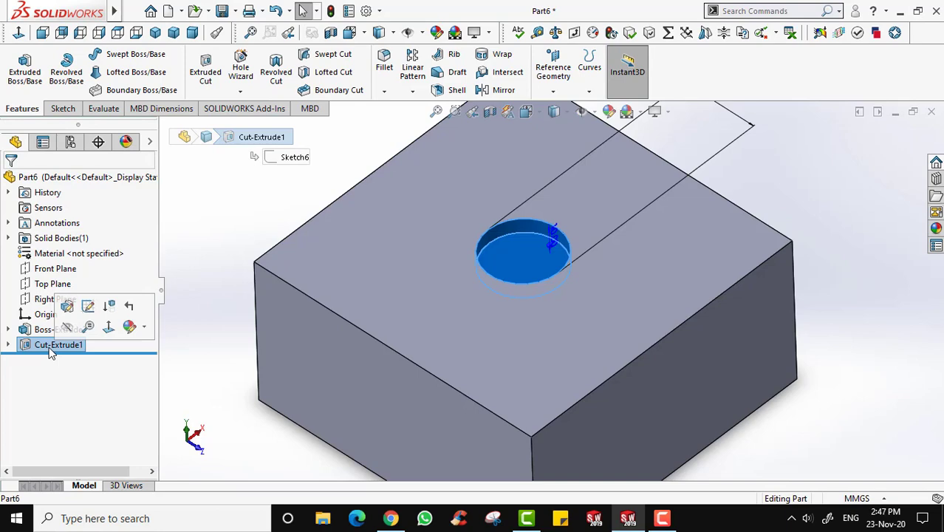
{"action": "left_click", "coordinate": [224, 259]}
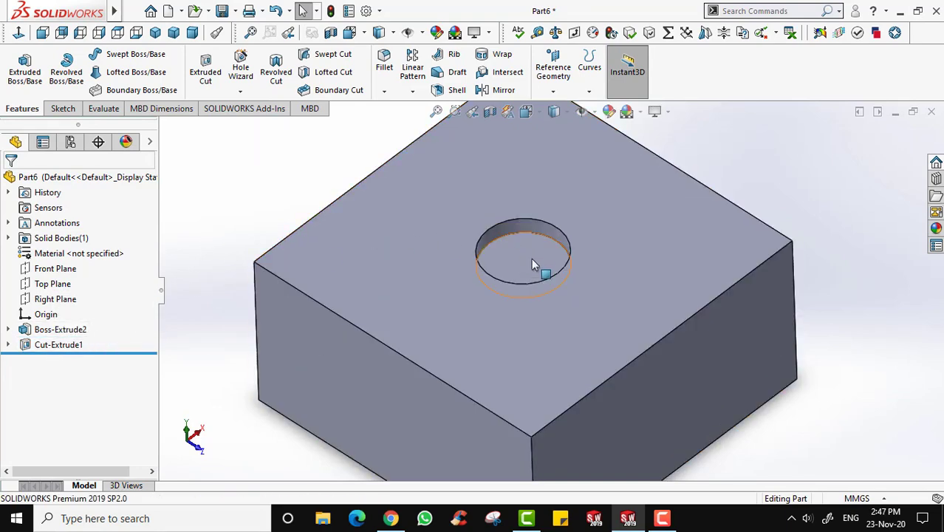
Step: Edit the circular cut feature and set its blind depth to 100 mm so it passes through the block
{"action": "right_click", "coordinate": [65, 352]}
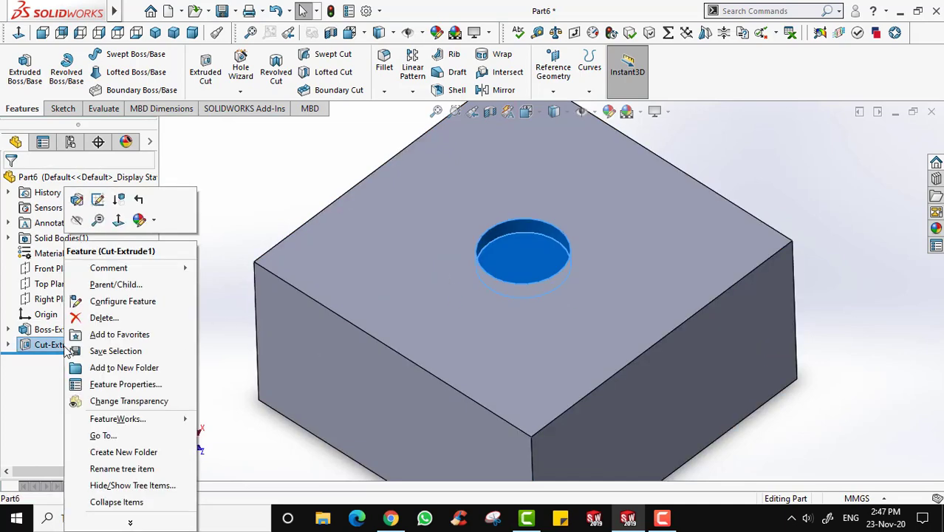
{"action": "left_click", "coordinate": [78, 201]}
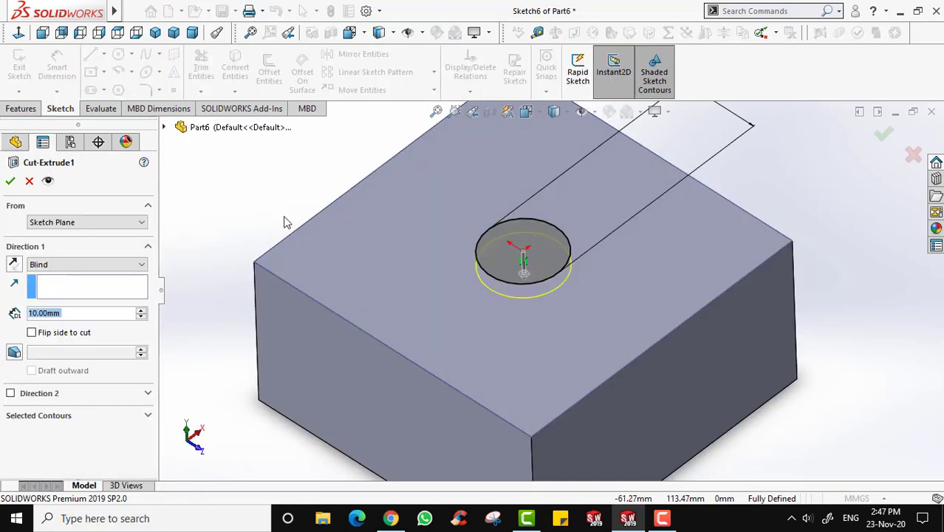
{"action": "key", "text": "f"}
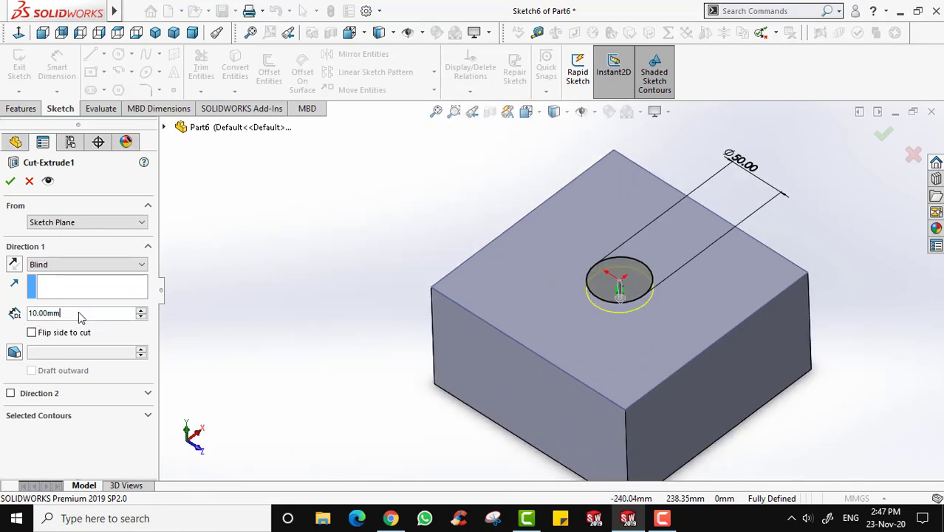
{"action": "type", "text": "100"}
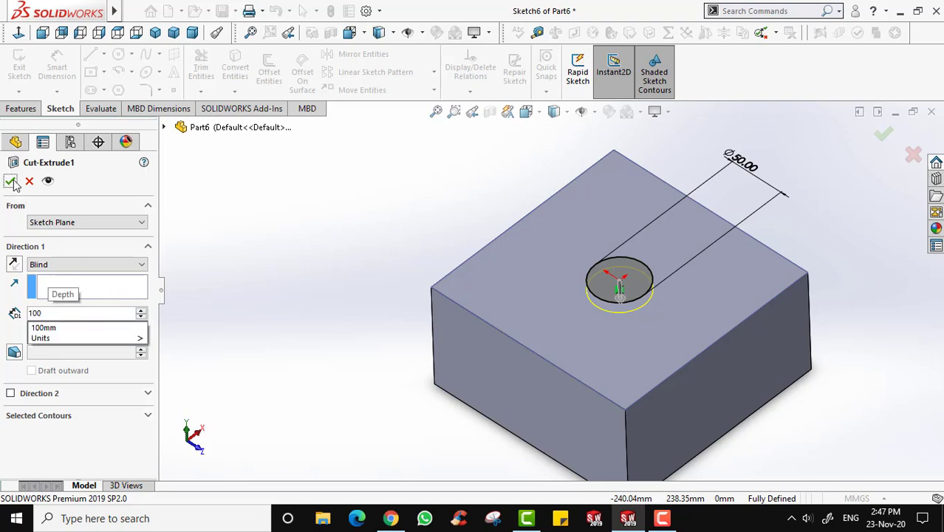
{"action": "key", "text": "Return"}
{"action": "middle_click_drag", "start_coordinate": [472, 310], "coordinate": [624, 410]}
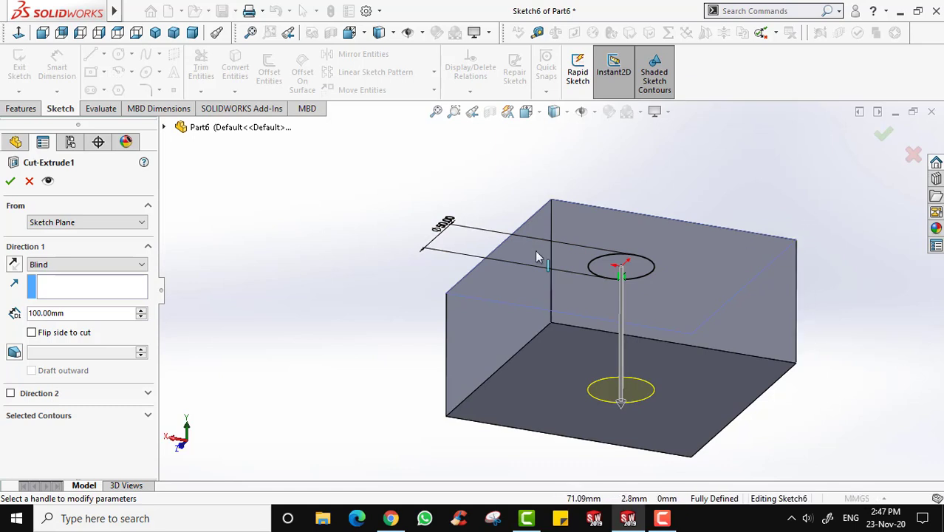
{"action": "left_click", "coordinate": [10, 182]}
{"action": "middle_click_drag", "start_coordinate": [384, 329], "coordinate": [561, 307]}
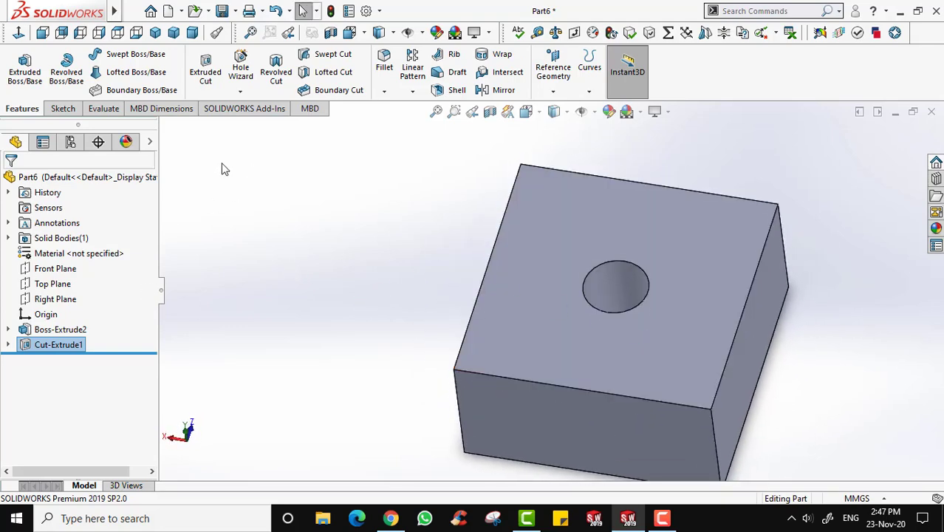
Step: Edit the circular cut feature and change its end condition from Blind to Through All
{"action": "right_click", "coordinate": [52, 351]}
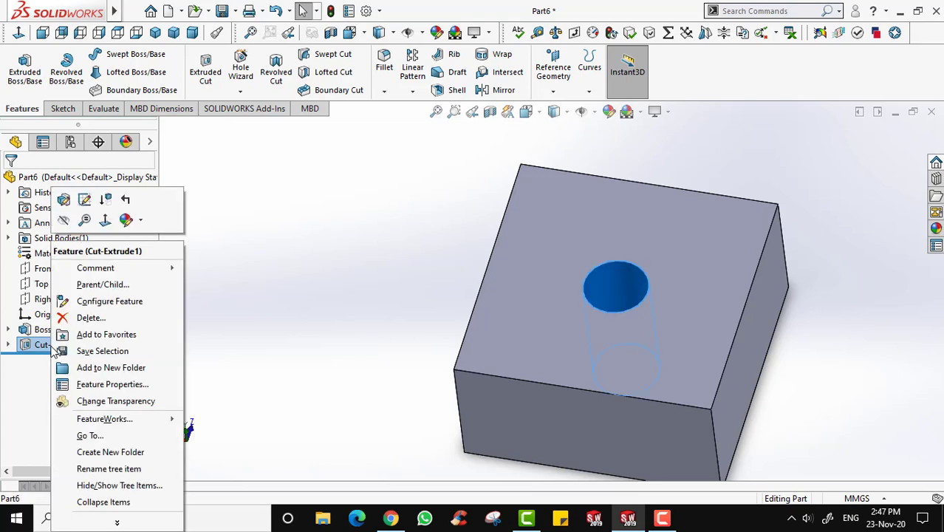
{"action": "left_click", "coordinate": [64, 201]}
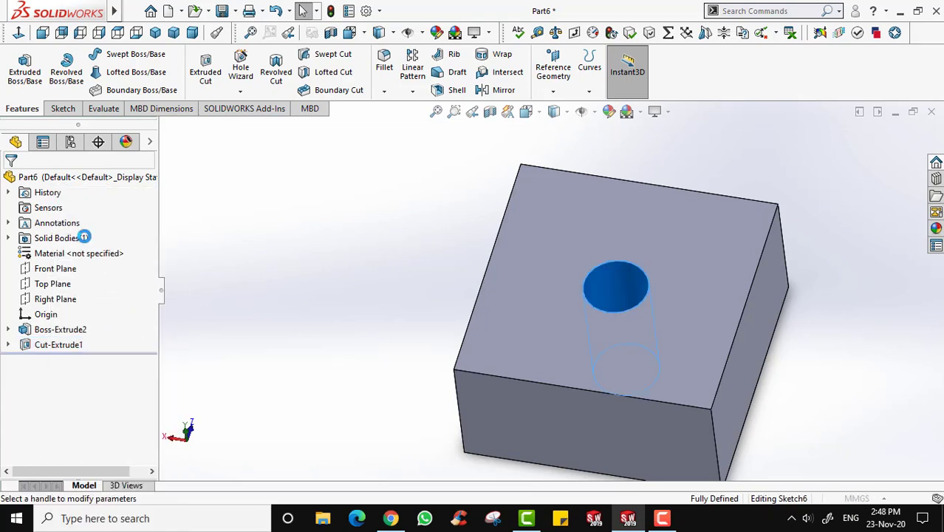
{"action": "middle_click_drag", "start_coordinate": [586, 371], "coordinate": [583, 295]}
{"action": "scroll", "coordinate": [583, 284], "scroll_direction": "down", "scroll_amount": 3}
{"action": "scroll", "coordinate": [581, 279], "scroll_direction": "up", "scroll_amount": 2}
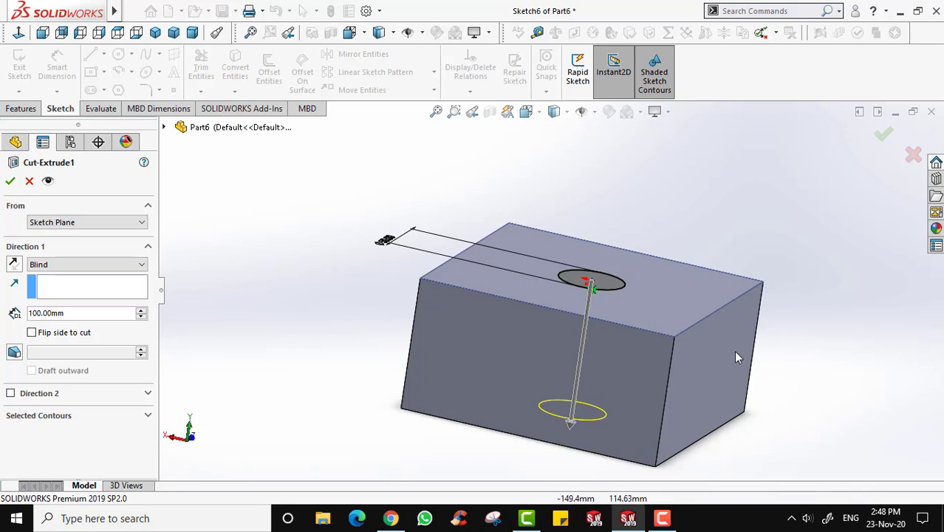
{"action": "middle_click_drag", "start_coordinate": [786, 343], "coordinate": [813, 302]}
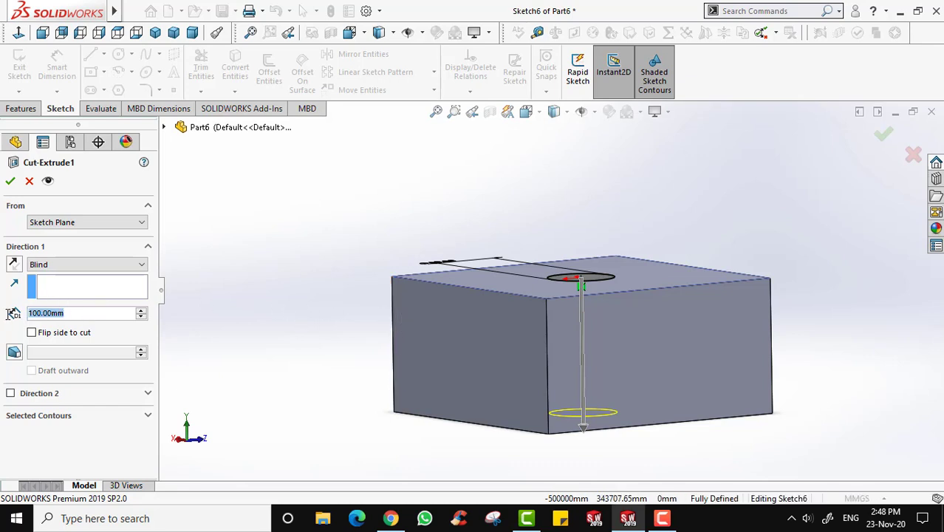
{"action": "left_click", "coordinate": [123, 266]}
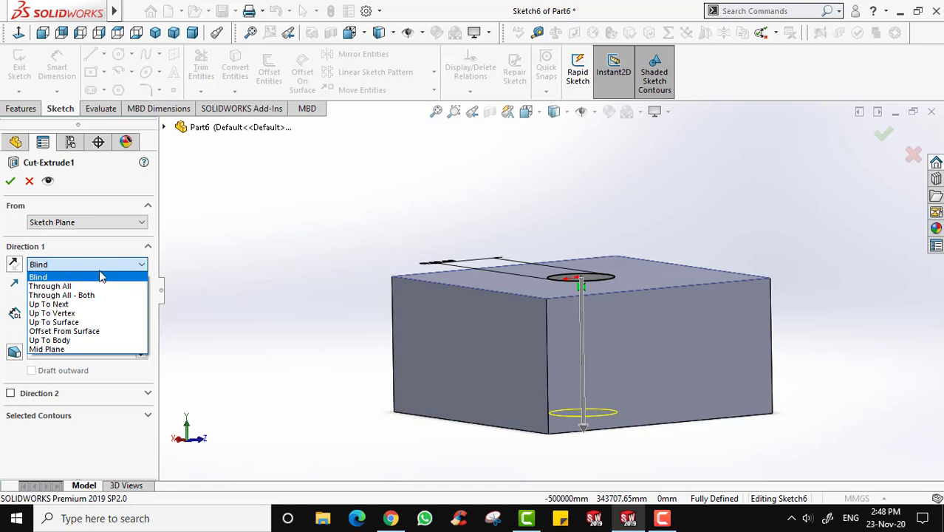
{"action": "left_click", "coordinate": [101, 276]}
{"action": "left_click", "coordinate": [79, 269]}
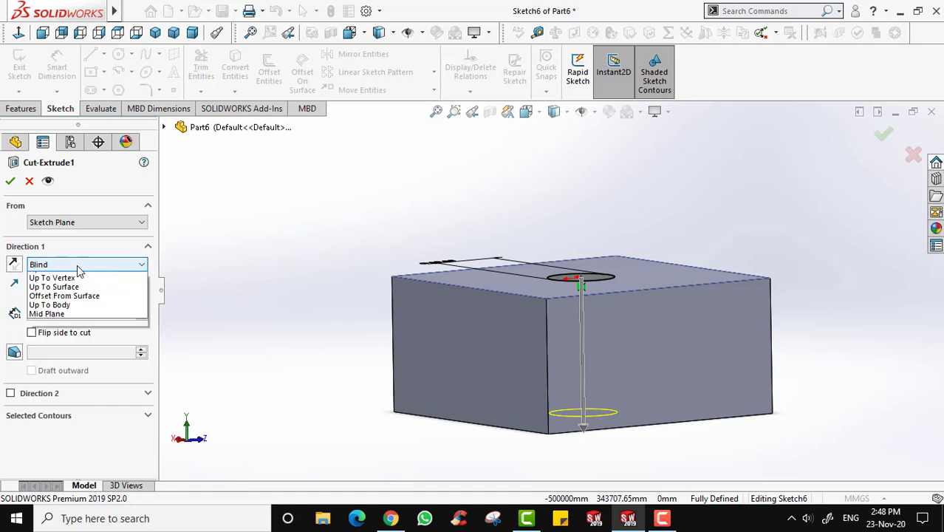
{"action": "left_click", "coordinate": [42, 278]}
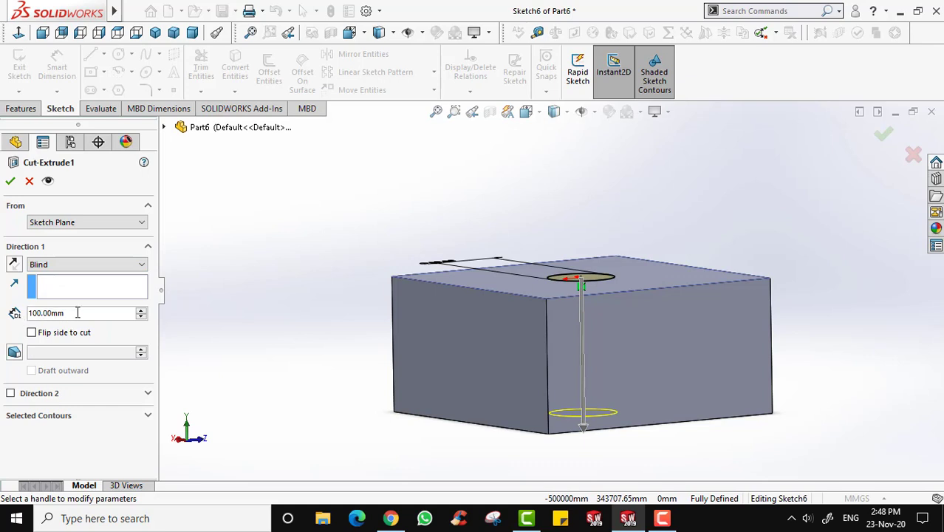
{"action": "left_click", "coordinate": [64, 267]}
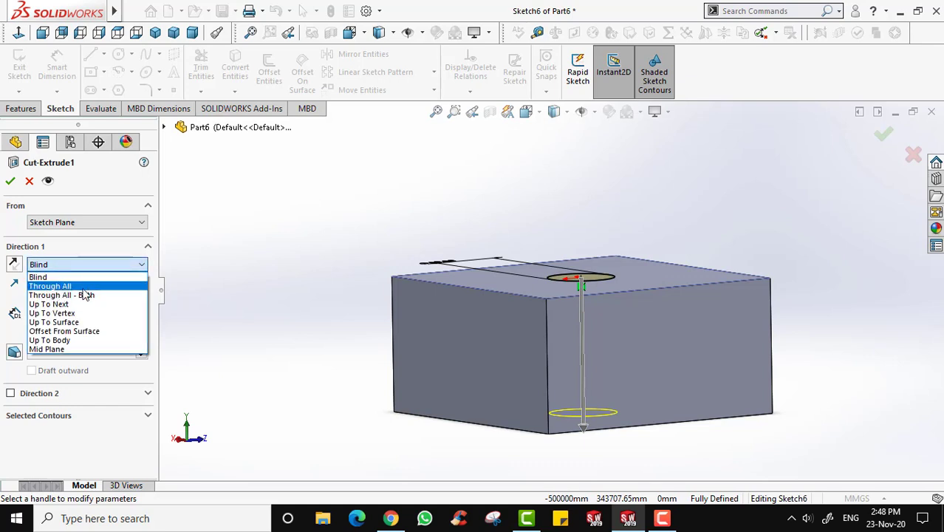
{"action": "left_click", "coordinate": [66, 288]}
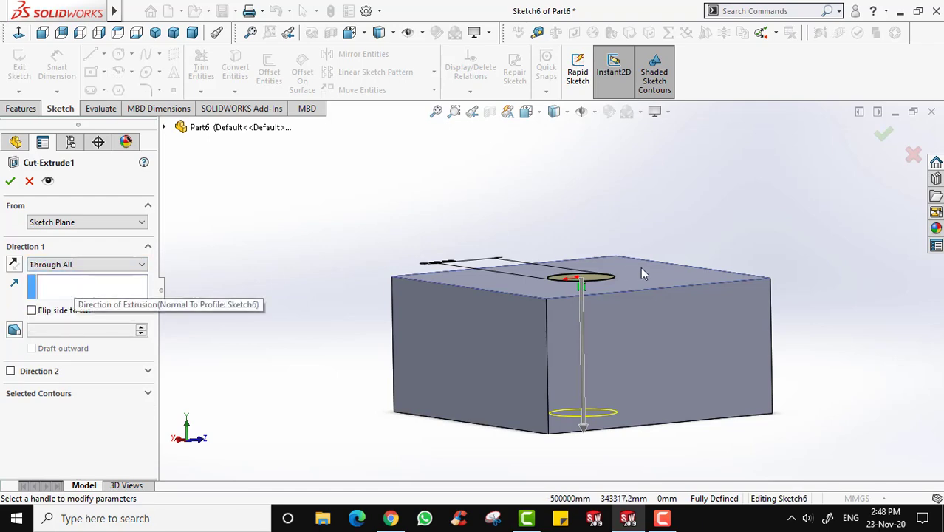
{"action": "middle_click_drag", "start_coordinate": [613, 318], "coordinate": [637, 399]}
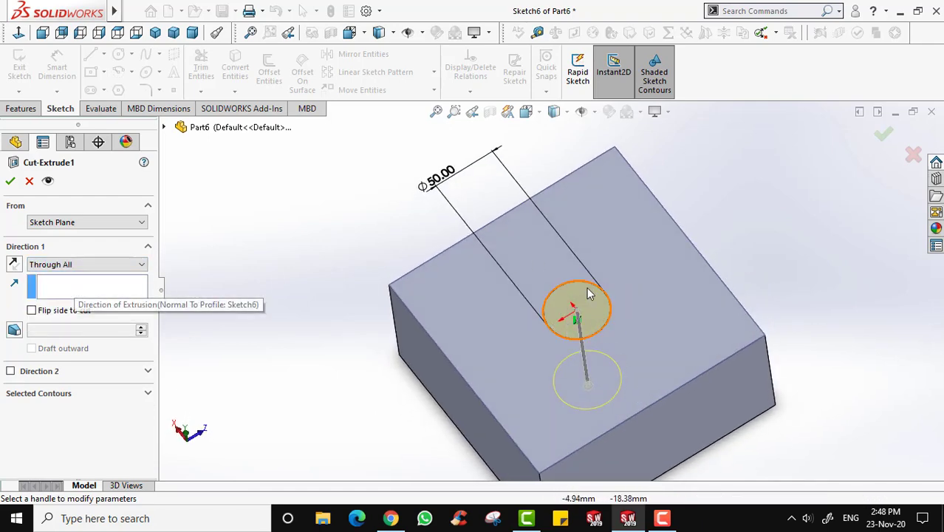
{"action": "middle_click_drag", "start_coordinate": [580, 351], "coordinate": [579, 378]}
{"action": "middle_click_drag", "start_coordinate": [624, 314], "coordinate": [310, 303]}
{"action": "left_click", "coordinate": [9, 181]}
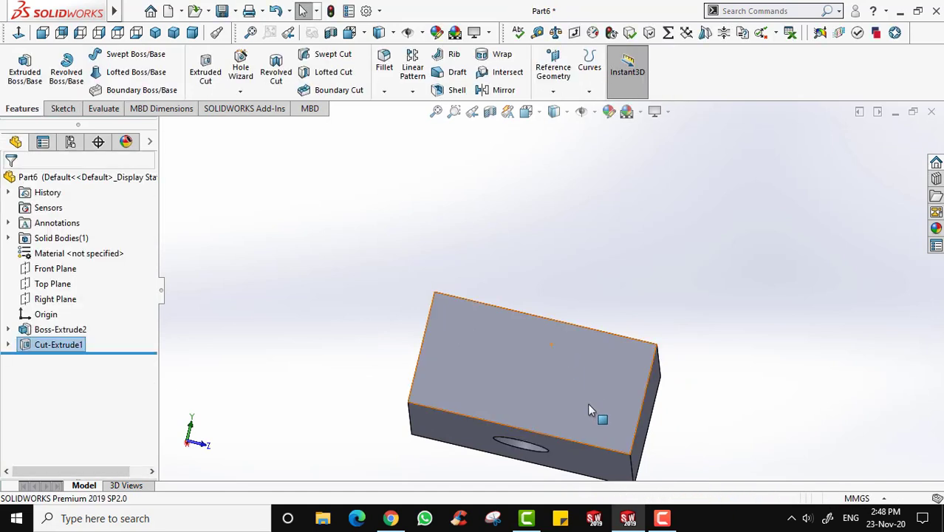
Step: Start a new sketch on the block's top face with the hole and view it face-on
{"action": "middle_click_drag", "start_coordinate": [587, 402], "coordinate": [600, 207]}
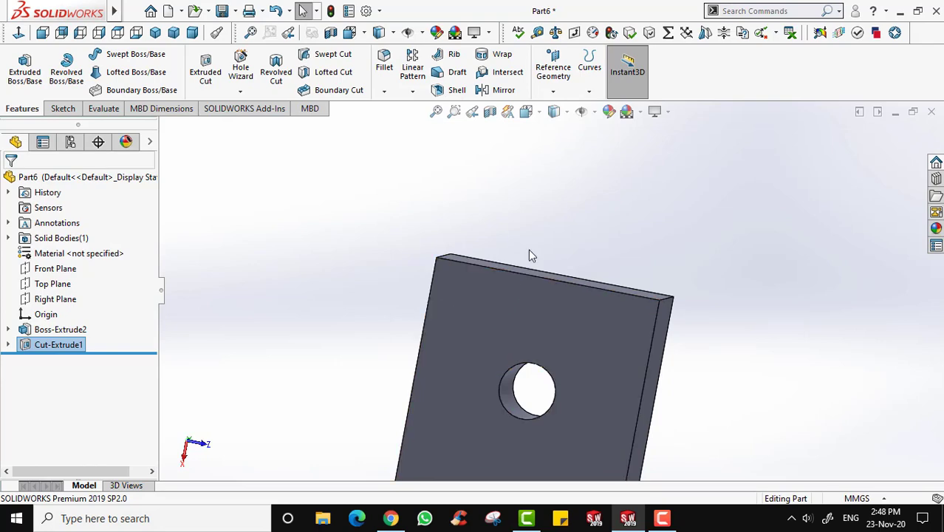
{"action": "middle_click_drag", "start_coordinate": [530, 252], "coordinate": [571, 305]}
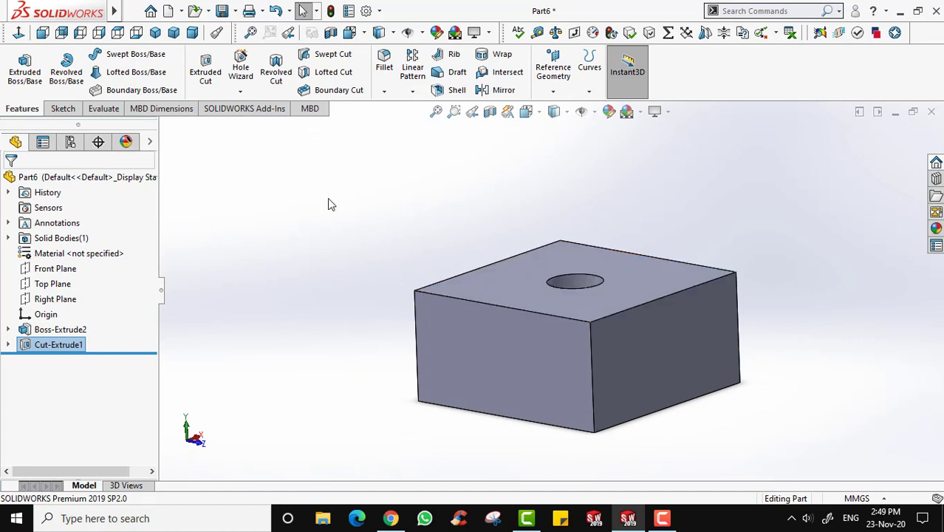
{"action": "middle_click_drag", "start_coordinate": [291, 189], "coordinate": [411, 238]}
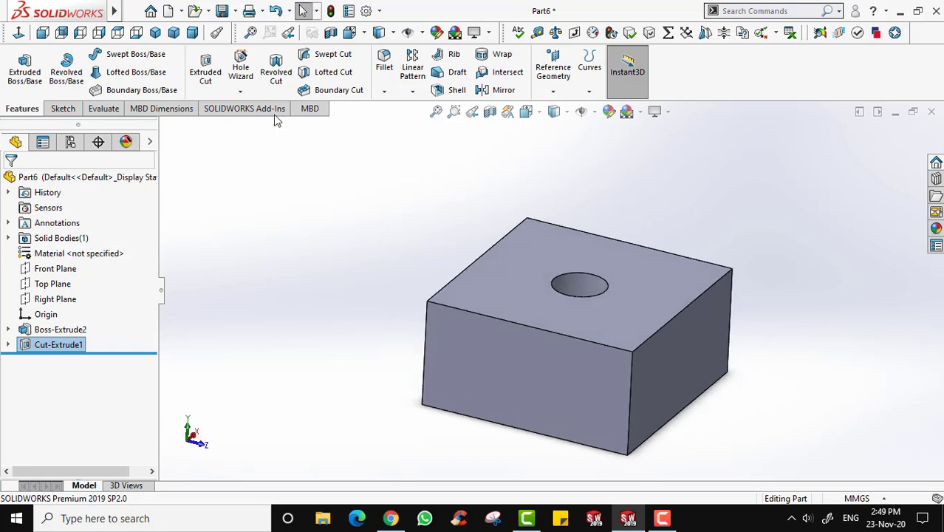
{"action": "middle_click_drag", "start_coordinate": [539, 217], "coordinate": [566, 353]}
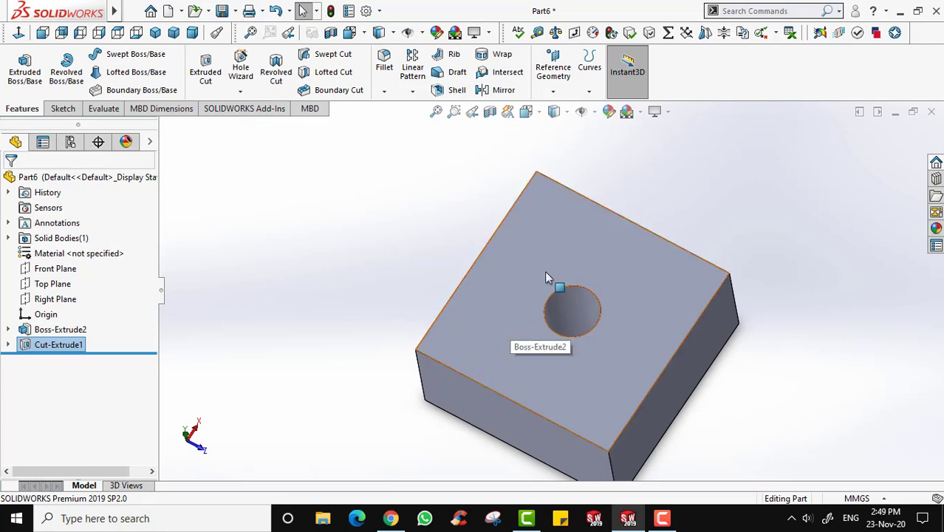
{"action": "left_click", "coordinate": [490, 309]}
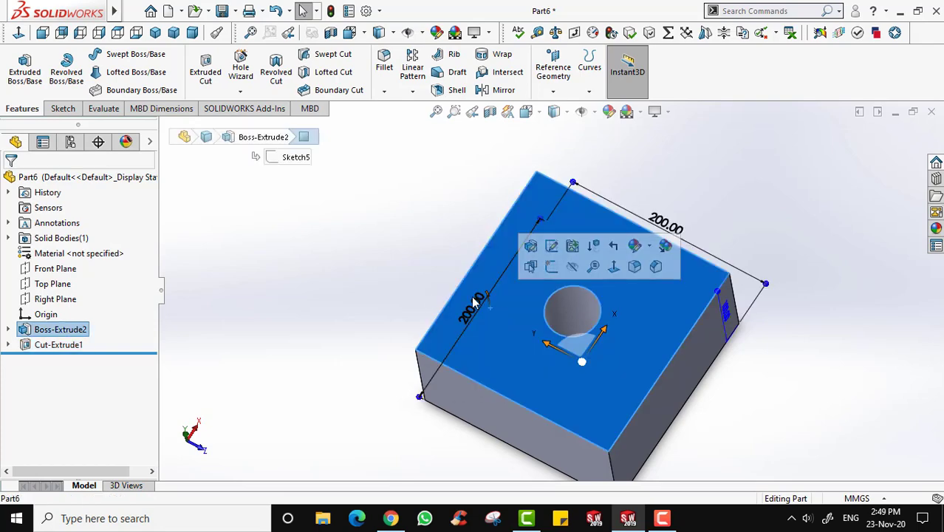
{"action": "left_click", "coordinate": [65, 110]}
{"action": "left_click", "coordinate": [19, 67]}
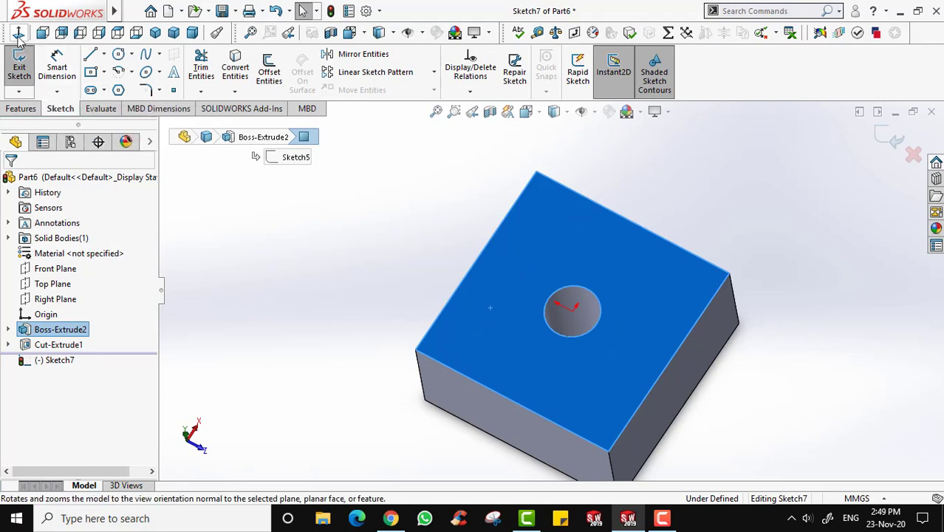
{"action": "left_click", "coordinate": [18, 34]}
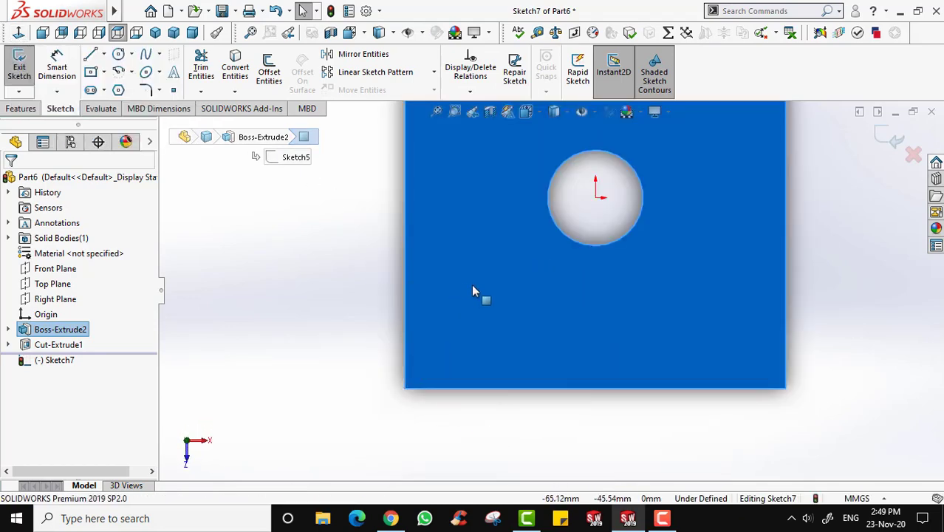
{"action": "left_click", "coordinate": [350, 417]}
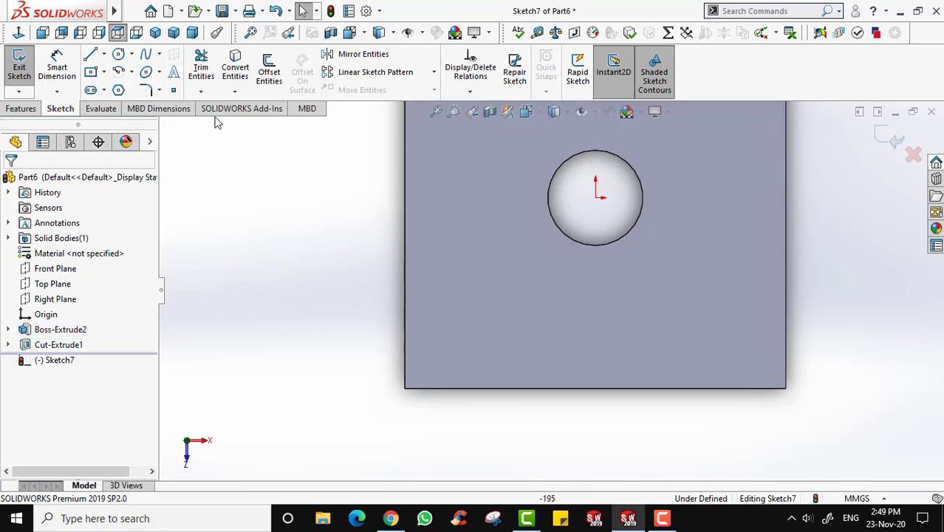
{"action": "left_click", "coordinate": [105, 72]}
{"action": "left_click", "coordinate": [116, 91]}
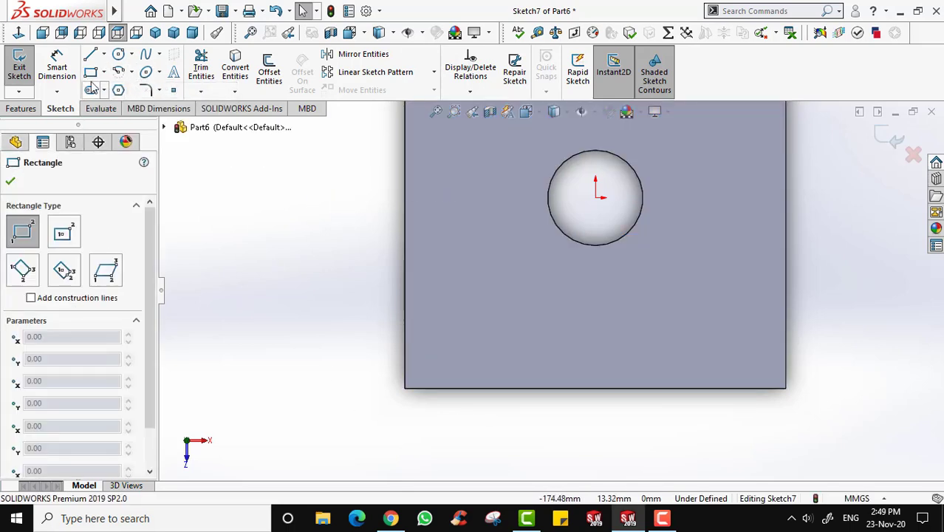
{"action": "left_click", "coordinate": [104, 71]}
{"action": "left_click", "coordinate": [368, 381]}
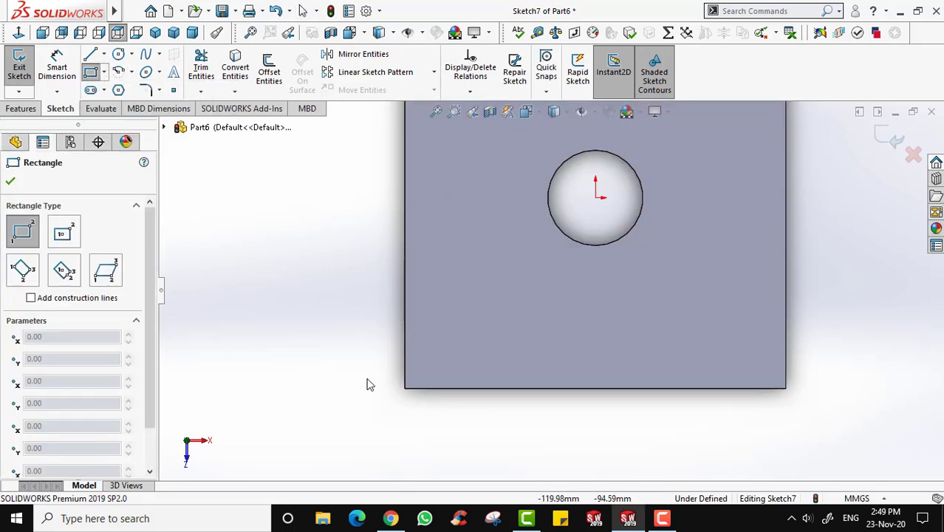
{"action": "key", "text": "Escape"}
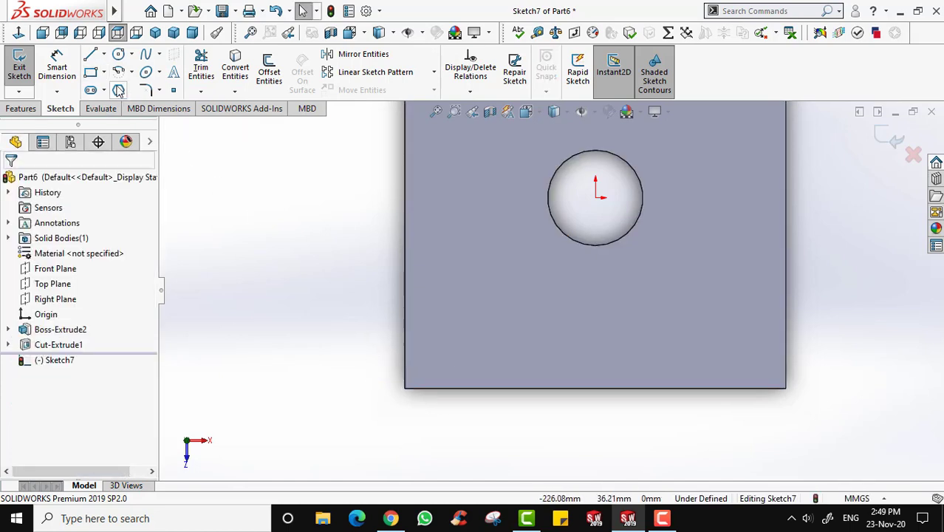
Step: Sketch a corner rectangle from the face's lower-left corner up to the level of the hole's centre, ending left of the hole, and exit the sketch
{"action": "left_click", "coordinate": [90, 72]}
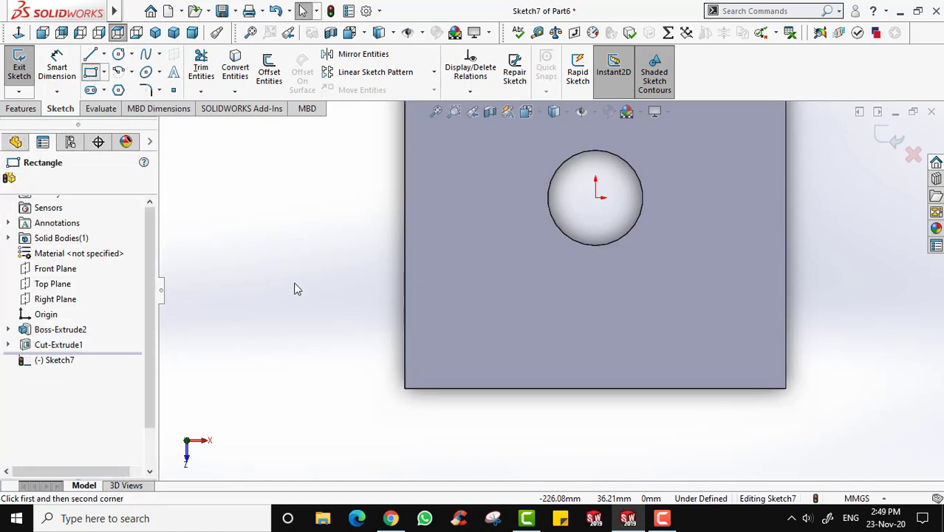
{"action": "left_click", "coordinate": [405, 389]}
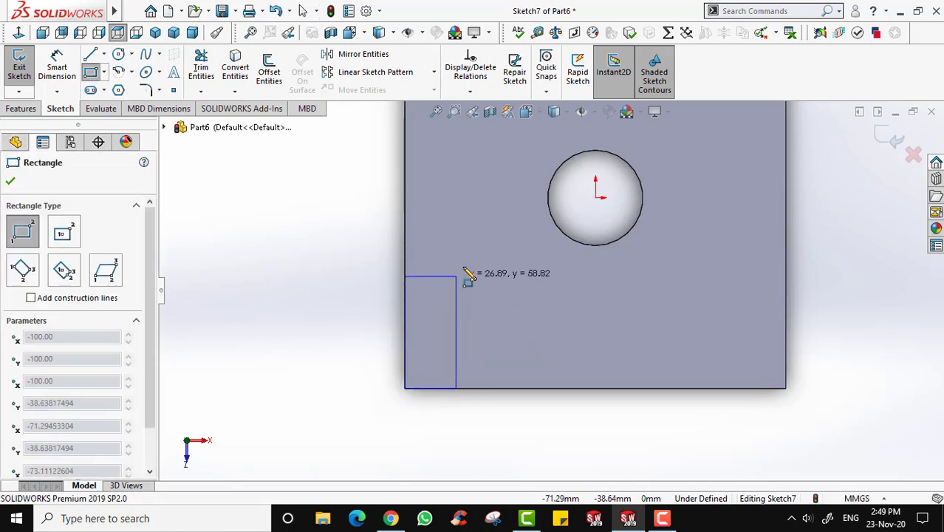
{"action": "left_click", "coordinate": [520, 197]}
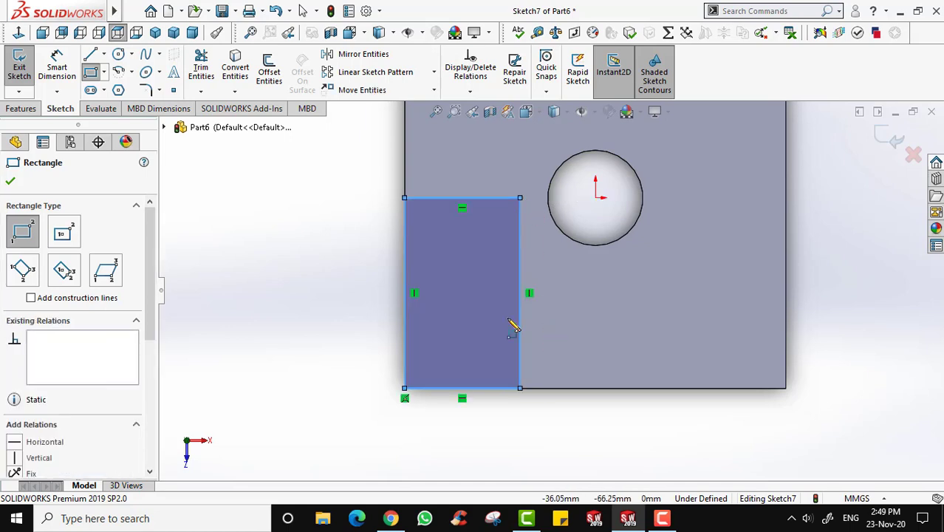
{"action": "left_click", "coordinate": [15, 69]}
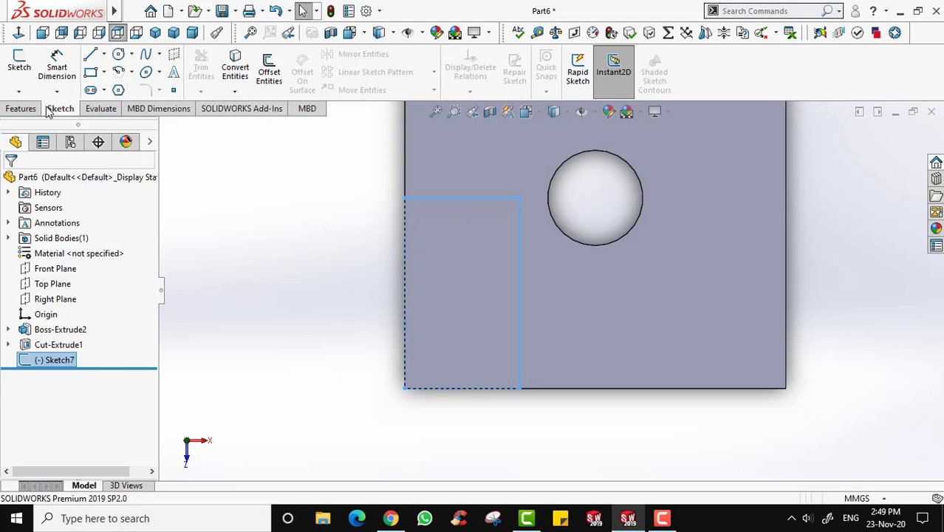
Step: Start an Extruded Cut from the rectangle sketch and preview it with the Through All end condition
{"action": "left_click", "coordinate": [20, 108]}
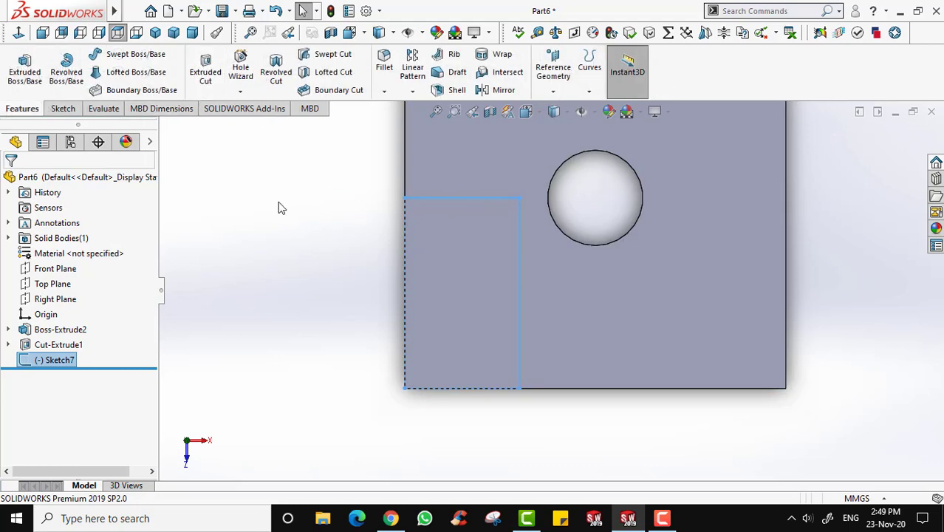
{"action": "middle_click_drag", "start_coordinate": [278, 201], "coordinate": [318, 222]}
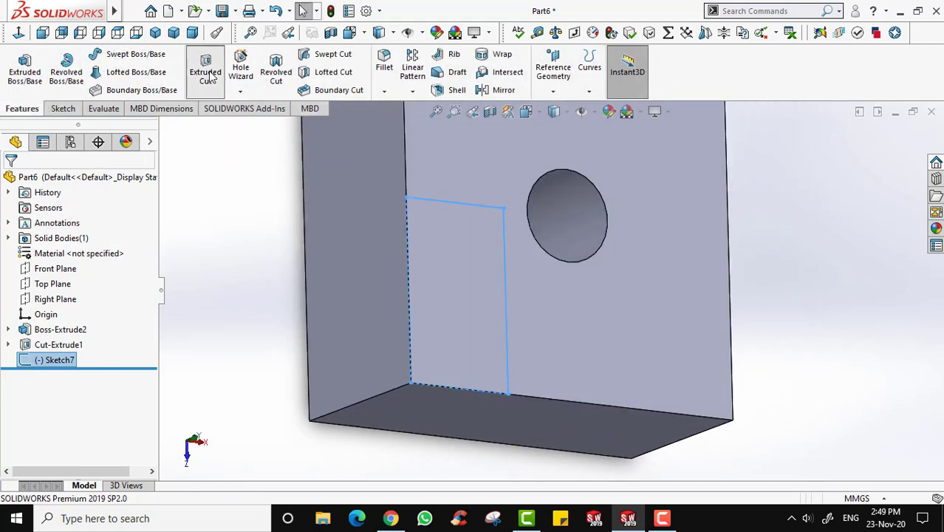
{"action": "left_click", "coordinate": [205, 74]}
{"action": "middle_click_drag", "start_coordinate": [657, 347], "coordinate": [700, 273]}
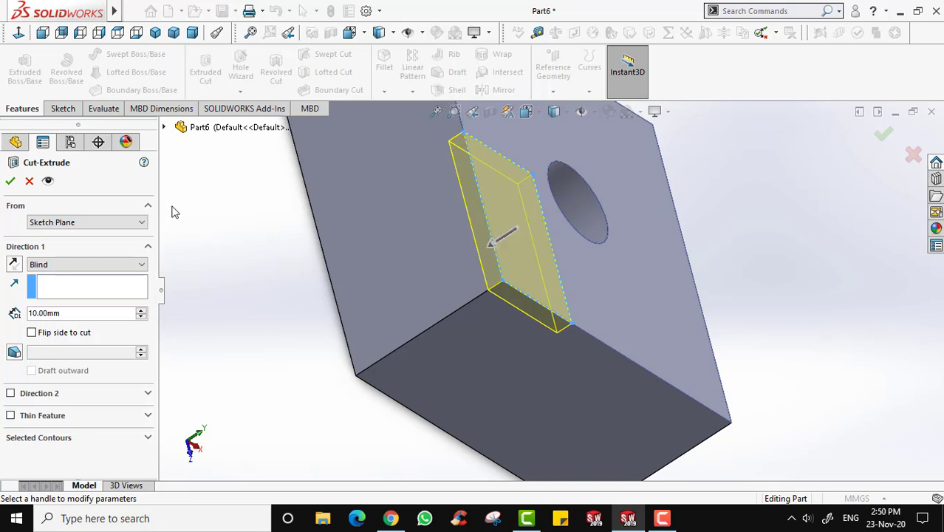
{"action": "left_click", "coordinate": [144, 265]}
{"action": "left_click", "coordinate": [64, 276]}
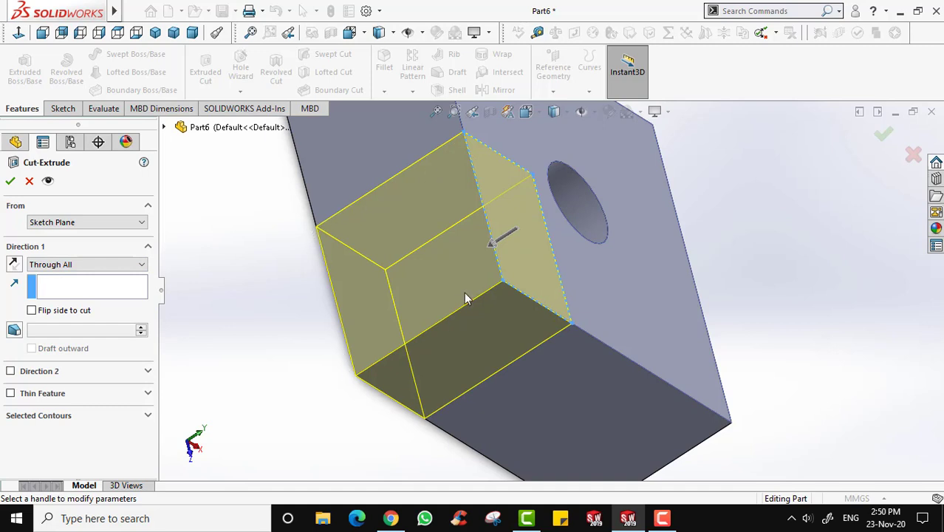
Step: Switch the rectangular cut to Blind with a depth of 80 mm and create it
{"action": "left_click", "coordinate": [104, 265]}
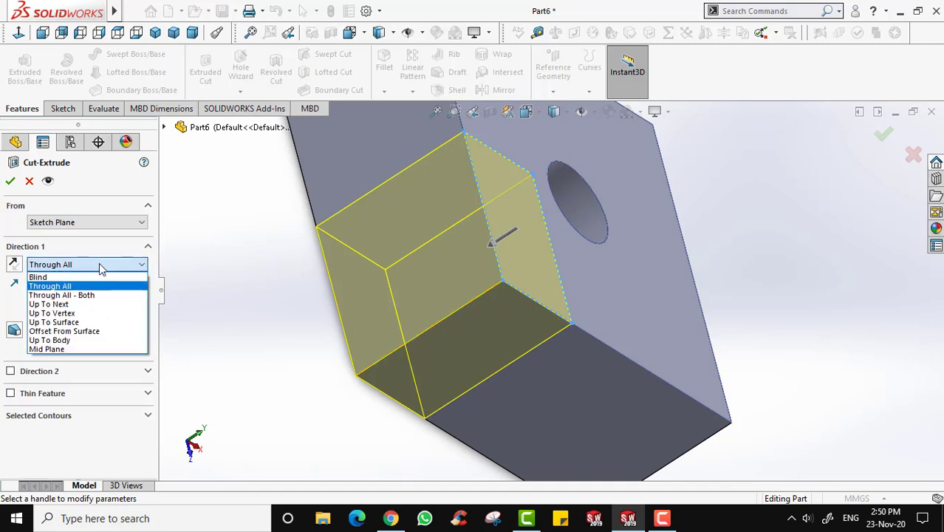
{"action": "left_click", "coordinate": [91, 277]}
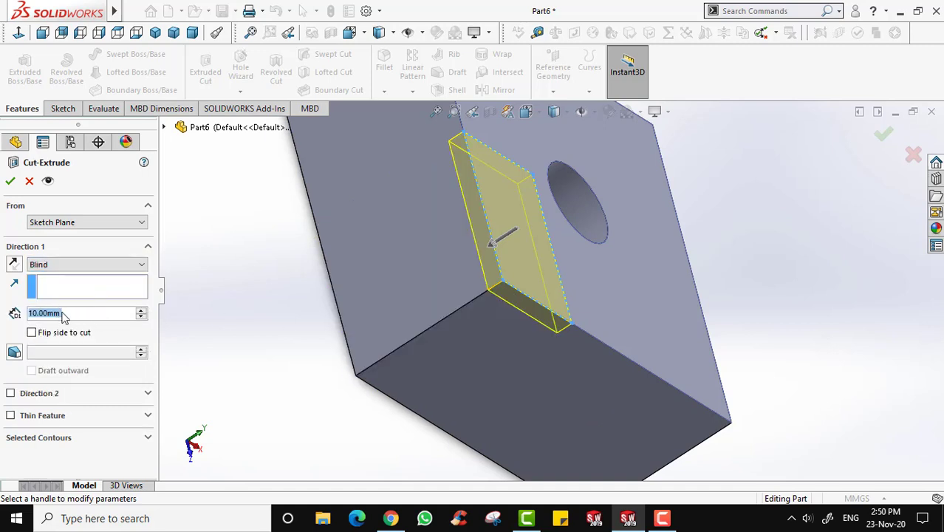
{"action": "left_click", "coordinate": [141, 311]}
{"action": "left_click", "coordinate": [141, 311]}
{"action": "left_click", "coordinate": [142, 311]}
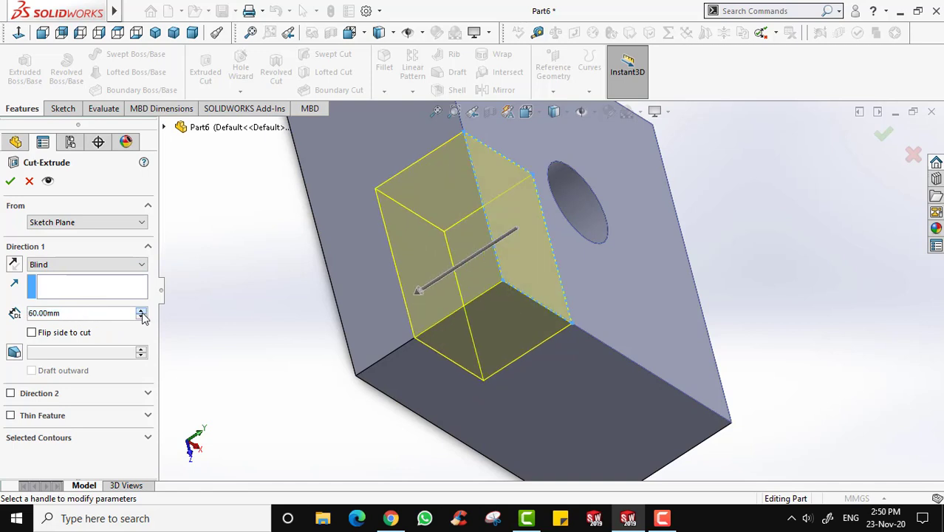
{"action": "left_click", "coordinate": [142, 311]}
{"action": "left_click", "coordinate": [141, 311]}
{"action": "left_click", "coordinate": [141, 311]}
{"action": "left_click", "coordinate": [141, 311]}
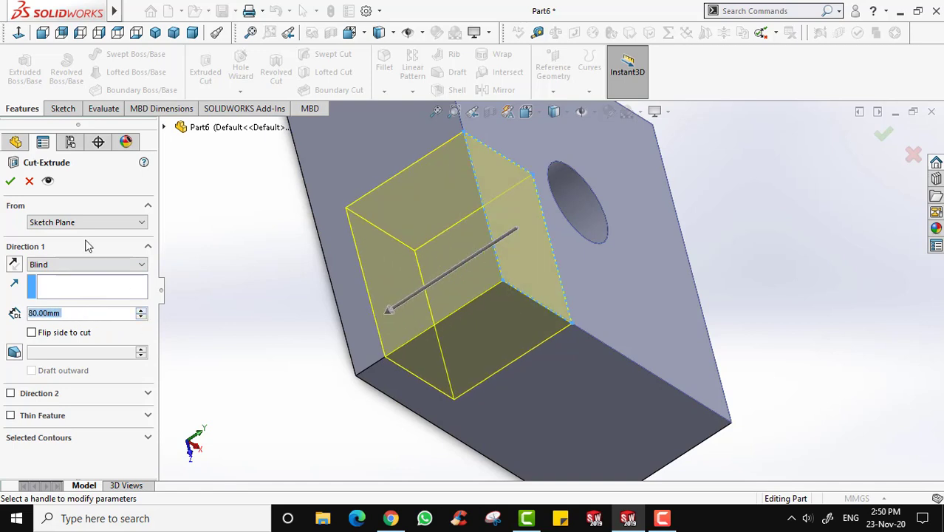
{"action": "left_click", "coordinate": [10, 181]}
{"action": "middle_click_drag", "start_coordinate": [648, 270], "coordinate": [508, 297]}
{"action": "scroll", "coordinate": [593, 310], "scroll_direction": "up", "scroll_amount": 3}
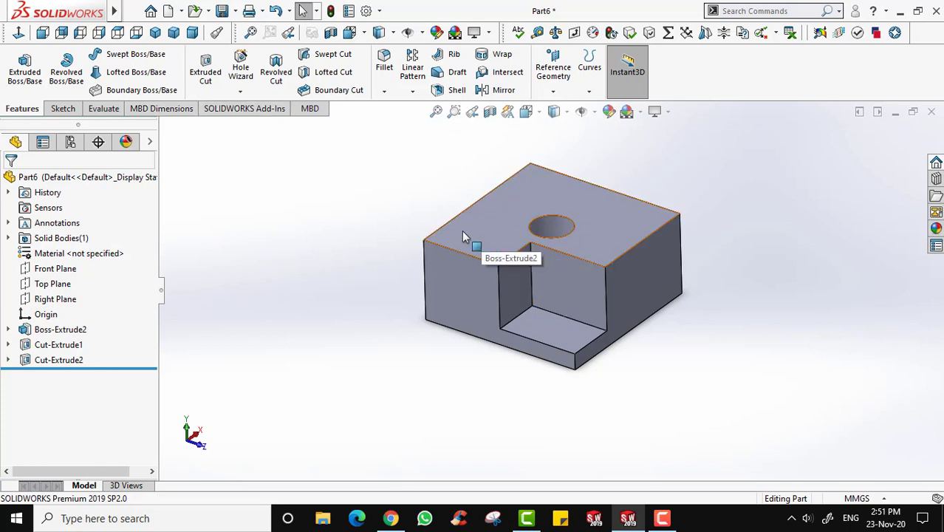
Step: Start a Fillet on the block's top front edge beside the corner cut
{"action": "scroll", "coordinate": [568, 193], "scroll_direction": "up", "scroll_amount": 2}
{"action": "middle_click_drag", "start_coordinate": [568, 193], "coordinate": [502, 307], "text": "ctrl"}
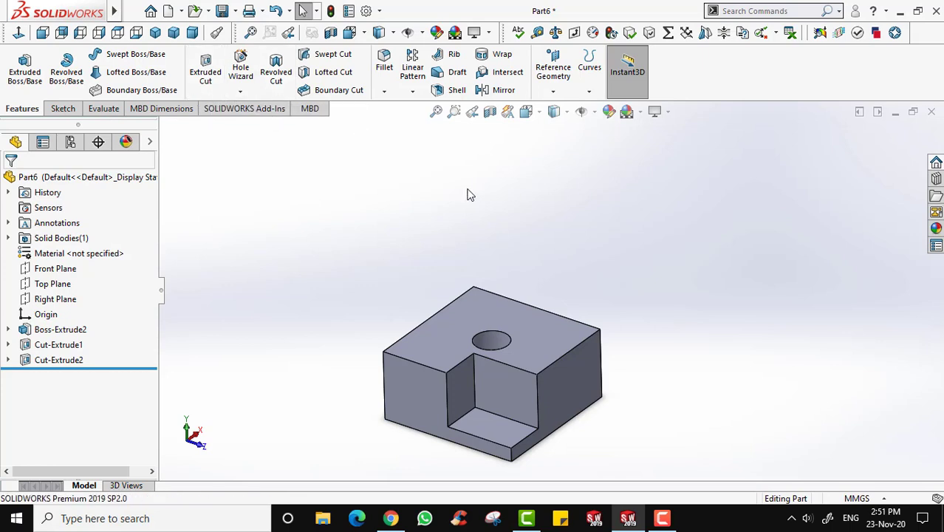
{"action": "scroll", "coordinate": [533, 271], "scroll_direction": "down", "scroll_amount": 2}
{"action": "scroll", "coordinate": [529, 270], "scroll_direction": "up", "scroll_amount": 5}
{"action": "scroll", "coordinate": [528, 358], "scroll_direction": "down", "scroll_amount": 3}
{"action": "middle_click_drag", "start_coordinate": [529, 358], "coordinate": [448, 177]}
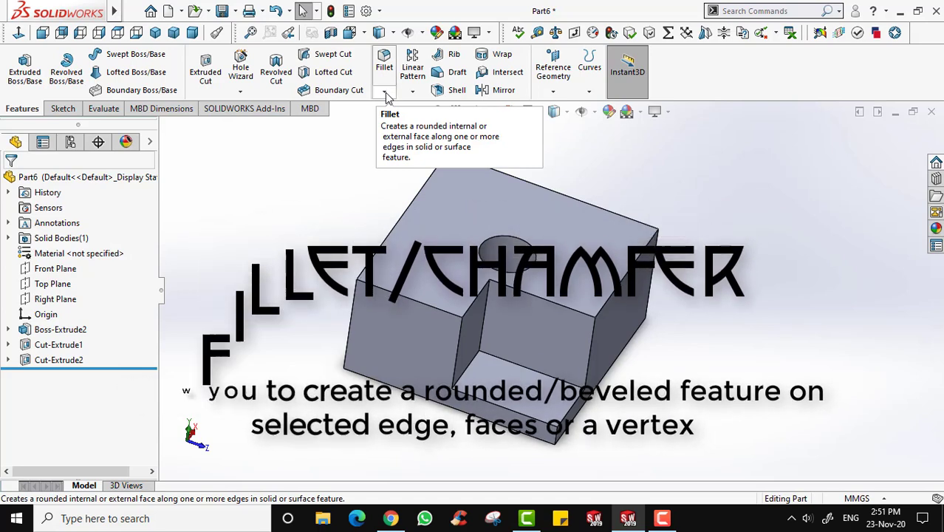
{"action": "left_click", "coordinate": [384, 92]}
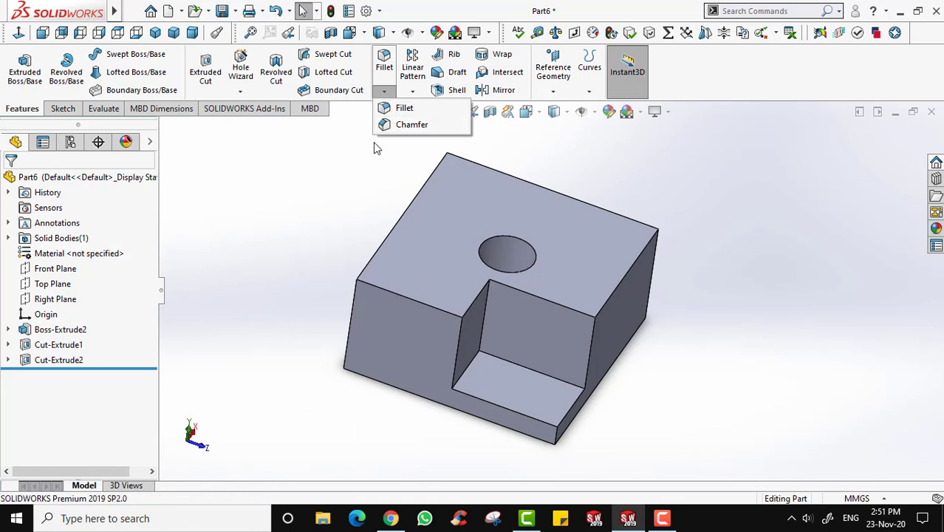
{"action": "left_click", "coordinate": [407, 109]}
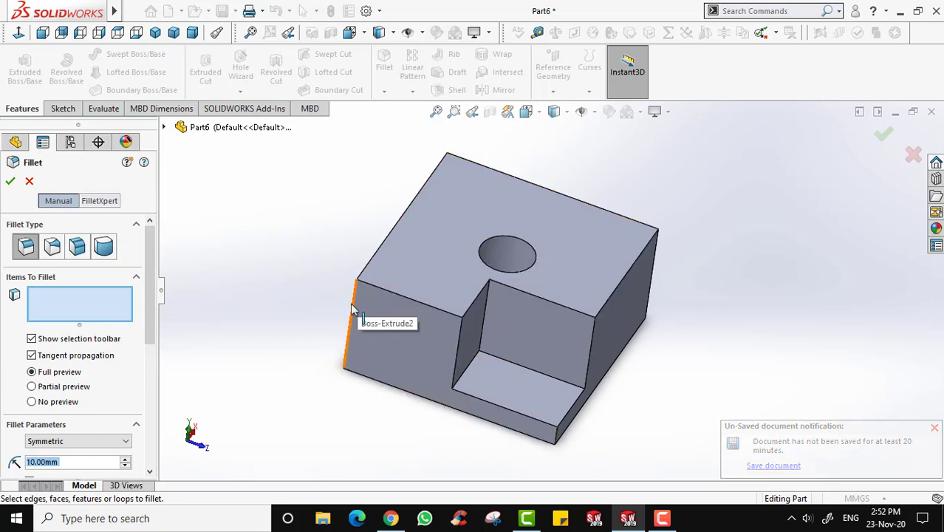
{"action": "left_click", "coordinate": [401, 301]}
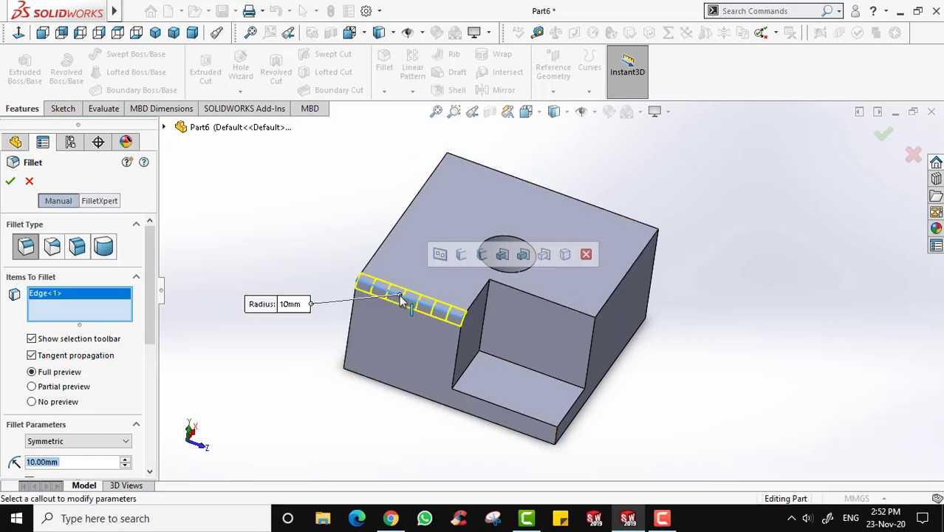
Step: Set the fillet's symmetric radius to 30 mm and create it
{"action": "scroll", "coordinate": [143, 333], "scroll_direction": "down", "scroll_amount": 3}
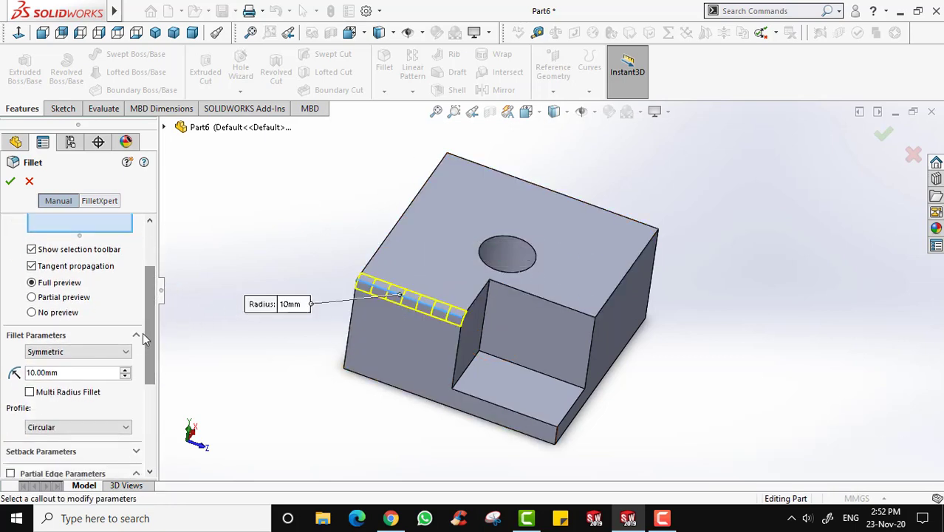
{"action": "left_click", "coordinate": [125, 369]}
{"action": "left_click", "coordinate": [126, 371]}
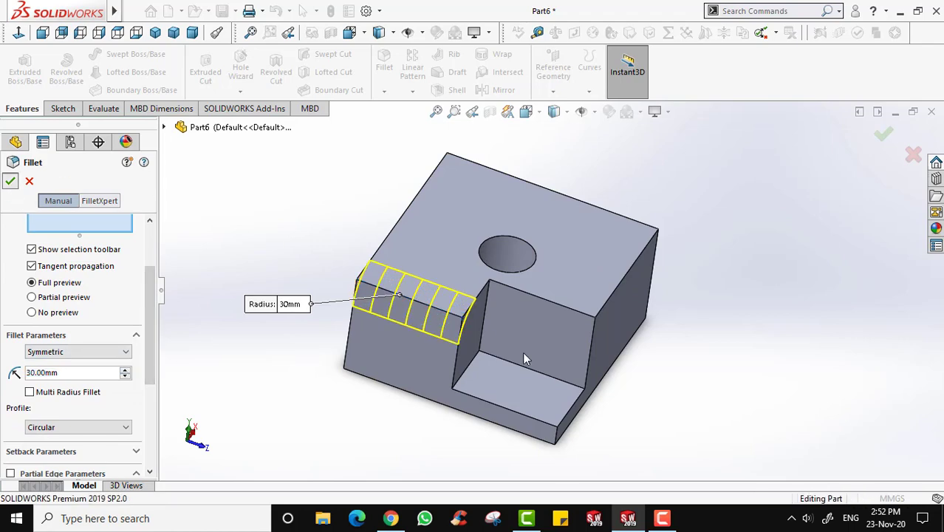
{"action": "left_click", "coordinate": [10, 181]}
Step: Start an angle-distance Chamfer on the top edge running from the corner cut to the back and set its distance to 30 mm
{"action": "middle_click_drag", "start_coordinate": [457, 310], "coordinate": [441, 238]}
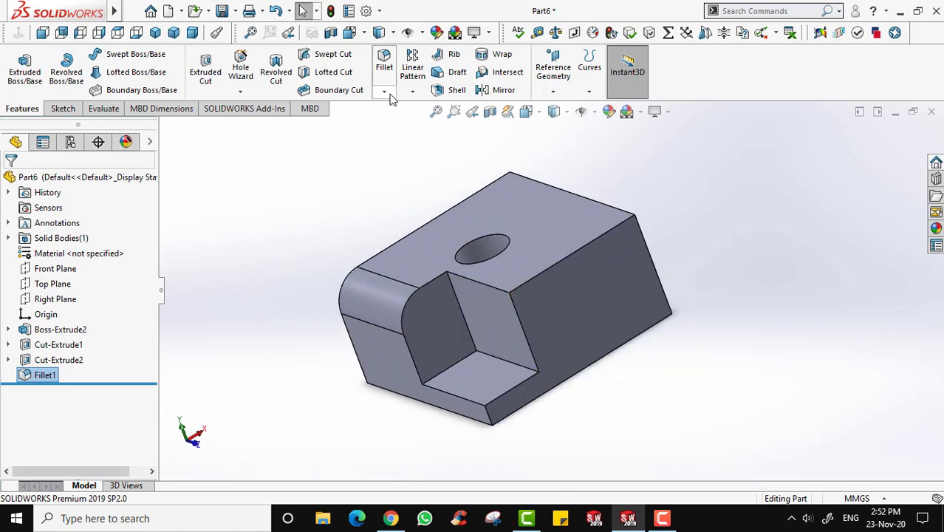
{"action": "left_click", "coordinate": [384, 92]}
{"action": "left_click", "coordinate": [402, 122]}
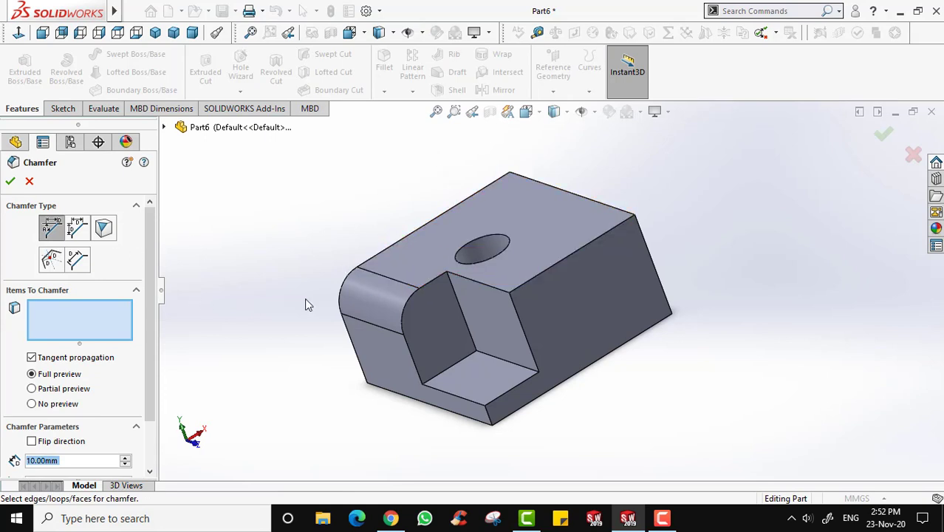
{"action": "left_click", "coordinate": [585, 251]}
{"action": "scroll", "coordinate": [150, 376], "scroll_direction": "down", "scroll_amount": 2}
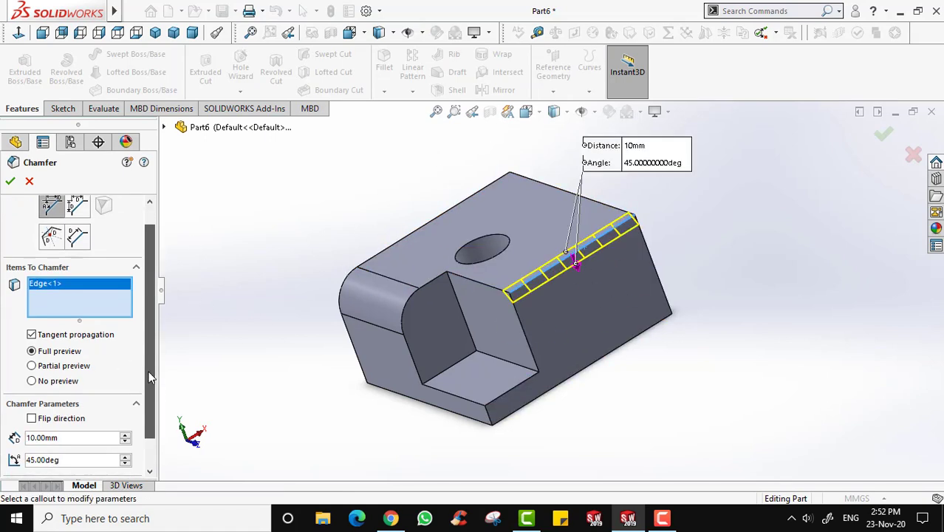
{"action": "scroll", "coordinate": [150, 376], "scroll_direction": "down", "scroll_amount": 1}
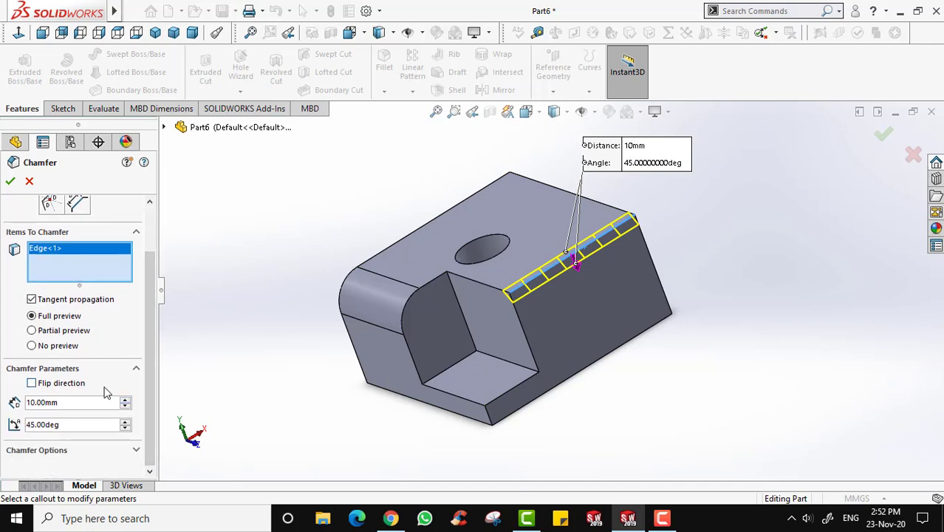
{"action": "left_click", "coordinate": [124, 400]}
{"action": "left_click", "coordinate": [124, 399]}
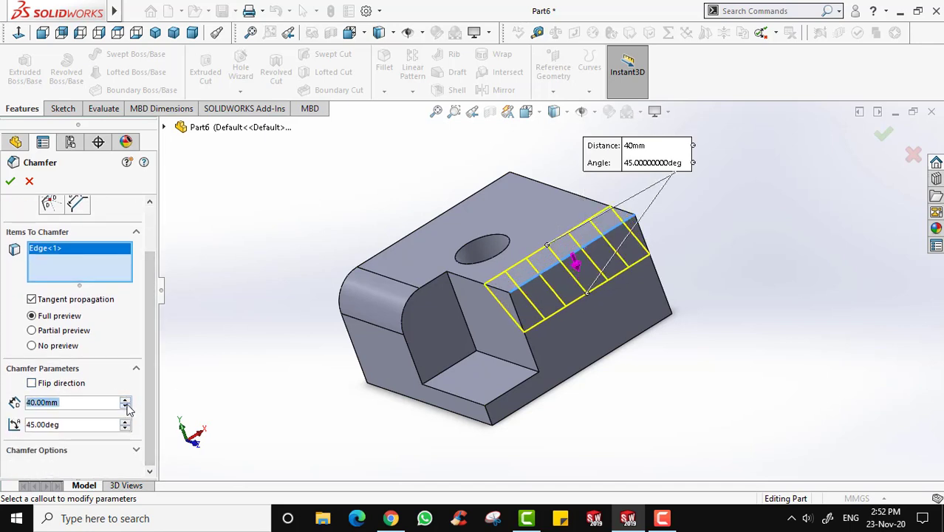
{"action": "left_click", "coordinate": [125, 404]}
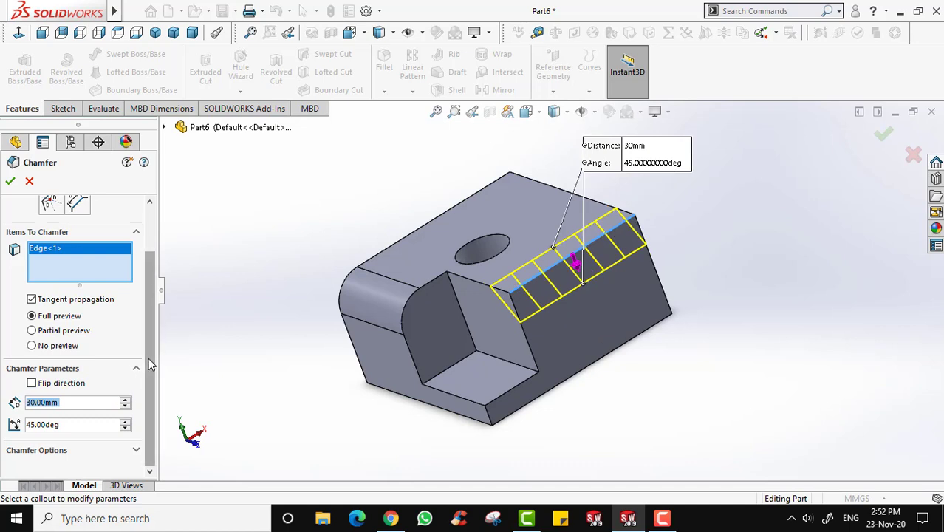
Step: Try increasing the chamfer angle in one-degree increments up to 65 degrees in the preview
{"action": "scroll", "coordinate": [74, 258], "scroll_direction": "up", "scroll_amount": 2}
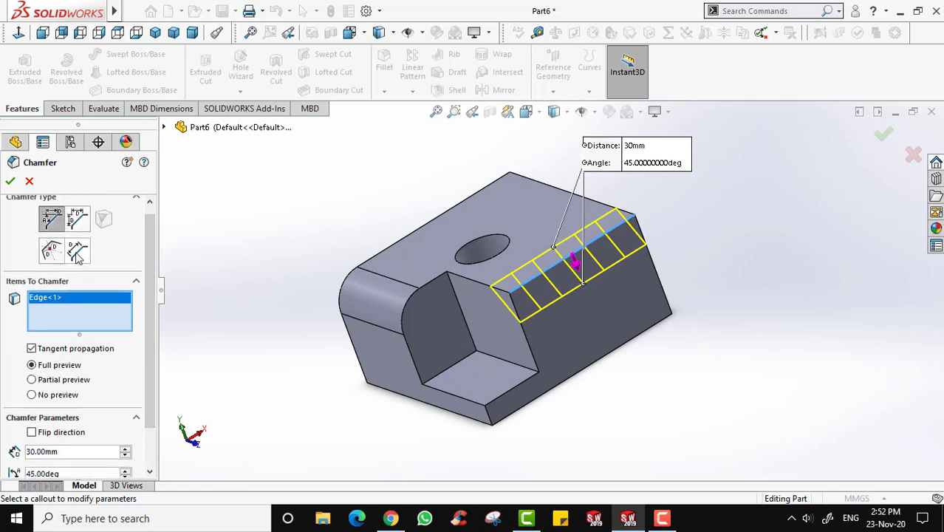
{"action": "scroll", "coordinate": [152, 296], "scroll_direction": "down", "scroll_amount": 2}
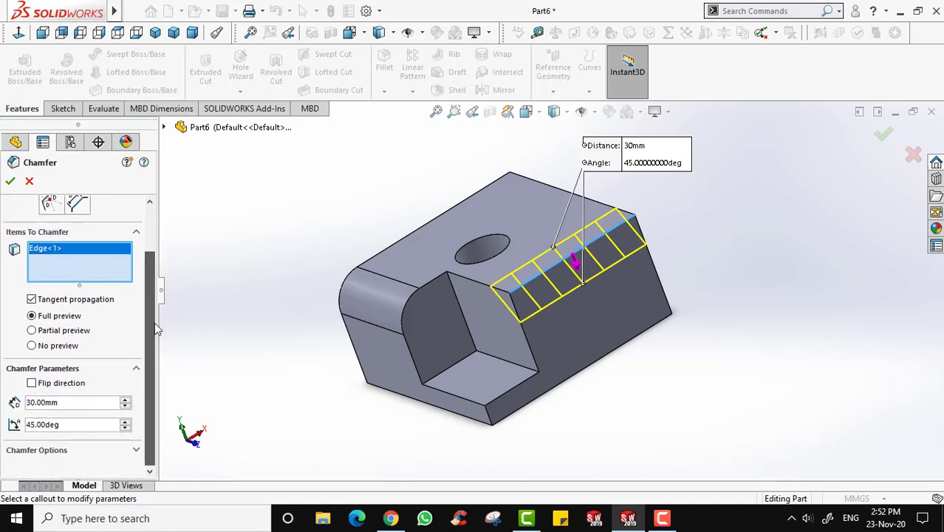
{"action": "left_click", "coordinate": [126, 421]}
{"action": "left_click", "coordinate": [126, 421]}
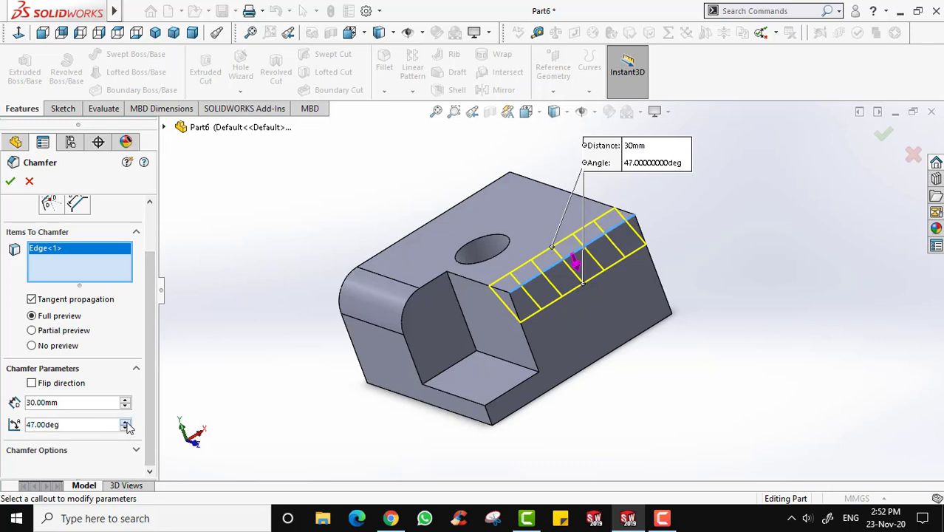
{"action": "left_click", "coordinate": [125, 421]}
{"action": "left_click", "coordinate": [125, 421]}
{"action": "left_click", "coordinate": [125, 421]}
{"action": "left_click", "coordinate": [126, 421]}
{"action": "left_click", "coordinate": [126, 421]}
{"action": "left_click", "coordinate": [126, 421]}
{"action": "left_click", "coordinate": [125, 421]}
{"action": "left_click", "coordinate": [125, 422]}
{"action": "left_click", "coordinate": [126, 422]}
{"action": "left_click", "coordinate": [125, 421]}
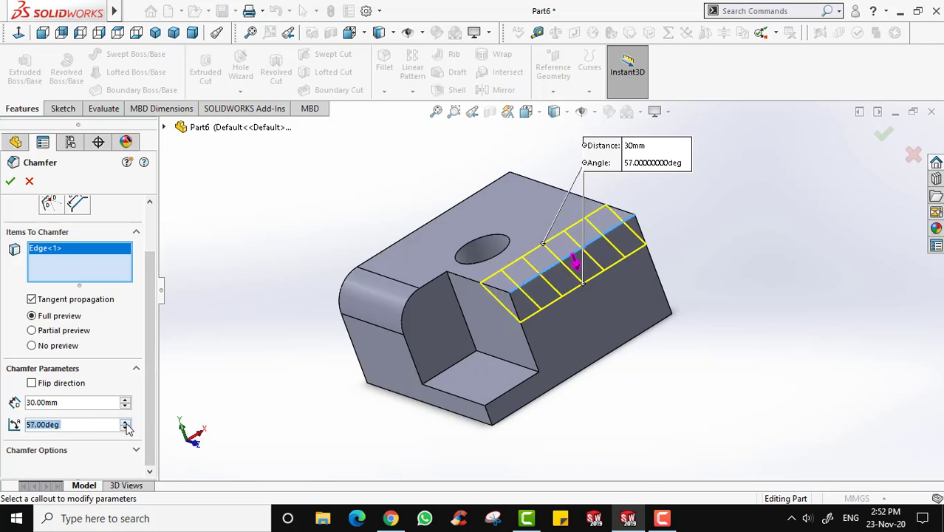
{"action": "left_click", "coordinate": [126, 421]}
{"action": "left_click", "coordinate": [125, 422]}
{"action": "left_click", "coordinate": [125, 421]}
{"action": "left_click", "coordinate": [126, 421]}
{"action": "left_click", "coordinate": [126, 421]}
{"action": "left_click", "coordinate": [126, 422]}
{"action": "left_click", "coordinate": [125, 422]}
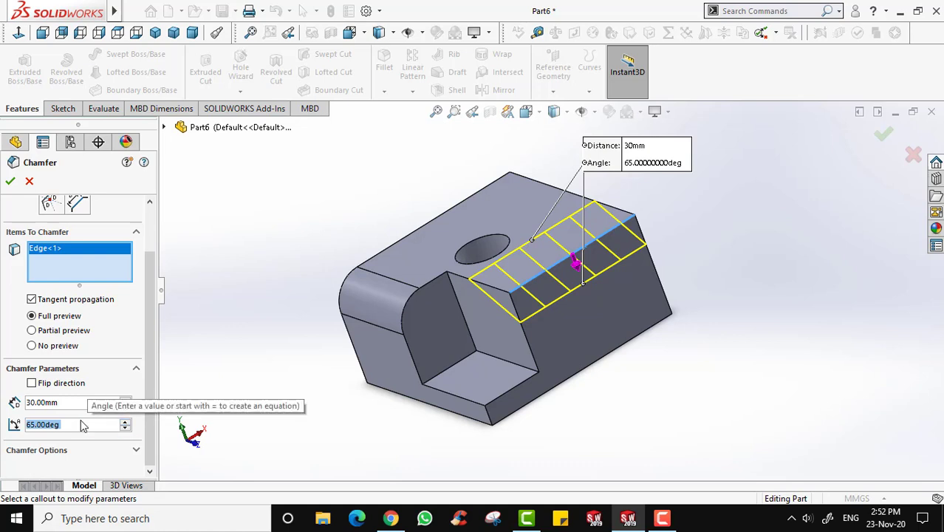
Step: Set the chamfer angle to 45 degrees and create the chamfer
{"action": "type", "text": "45"}
{"action": "key", "text": "Return"}
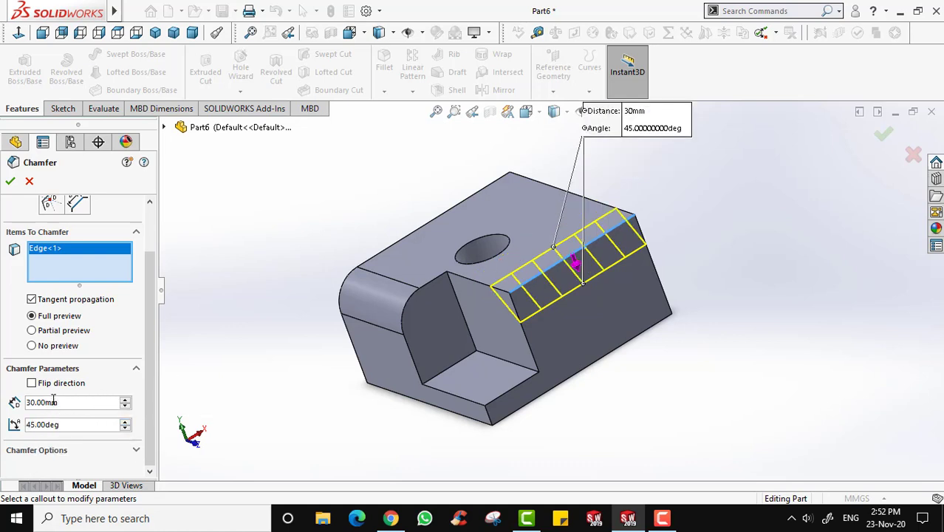
{"action": "left_click", "coordinate": [11, 184]}
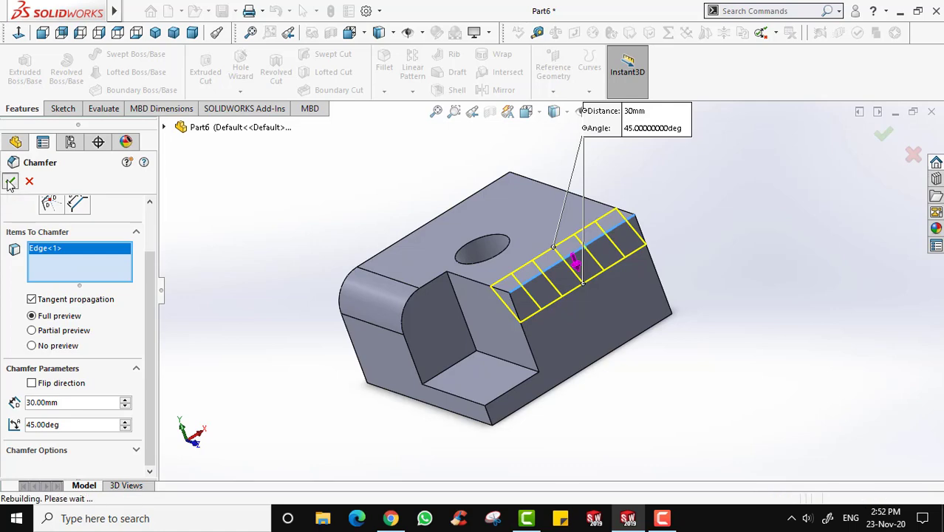
Step: Inspect the chamfered block from several sides and delete the chamfer feature
{"action": "middle_click_drag", "start_coordinate": [327, 249], "coordinate": [494, 331]}
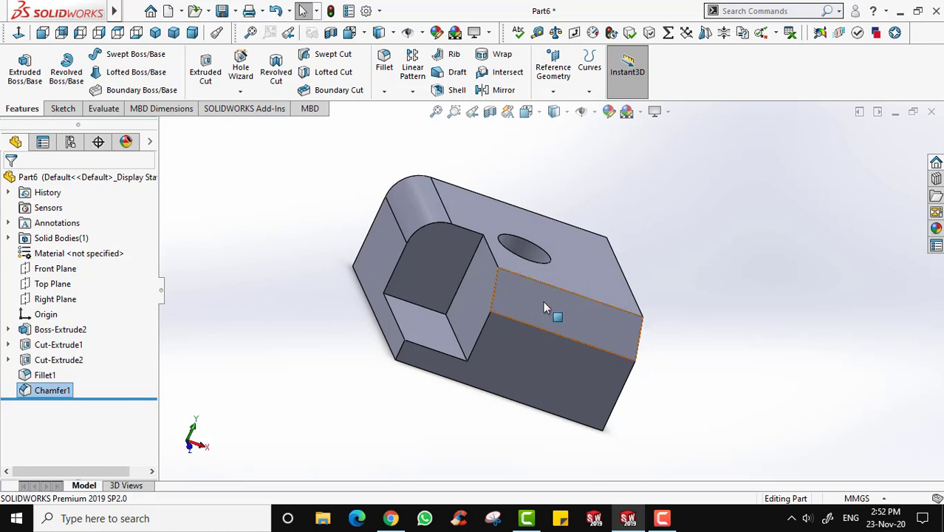
{"action": "middle_click_drag", "start_coordinate": [643, 324], "coordinate": [525, 313]}
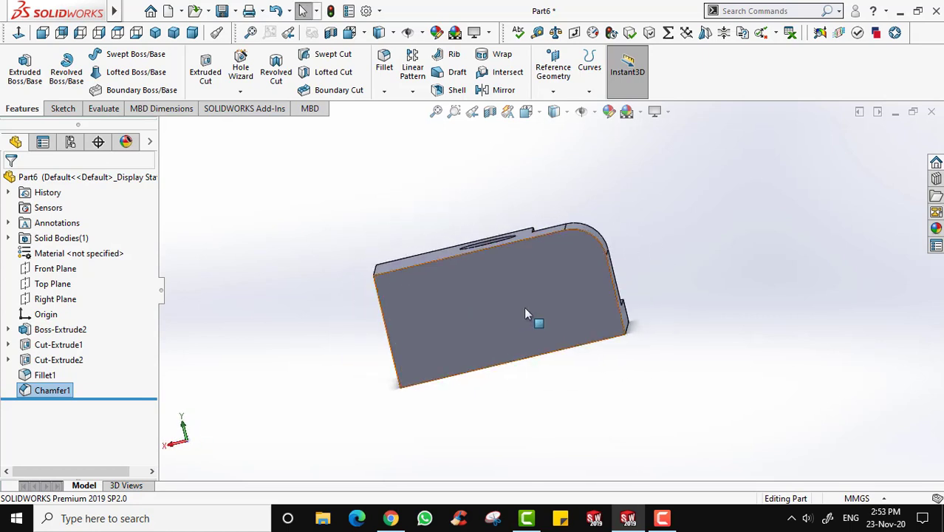
{"action": "left_click", "coordinate": [60, 331]}
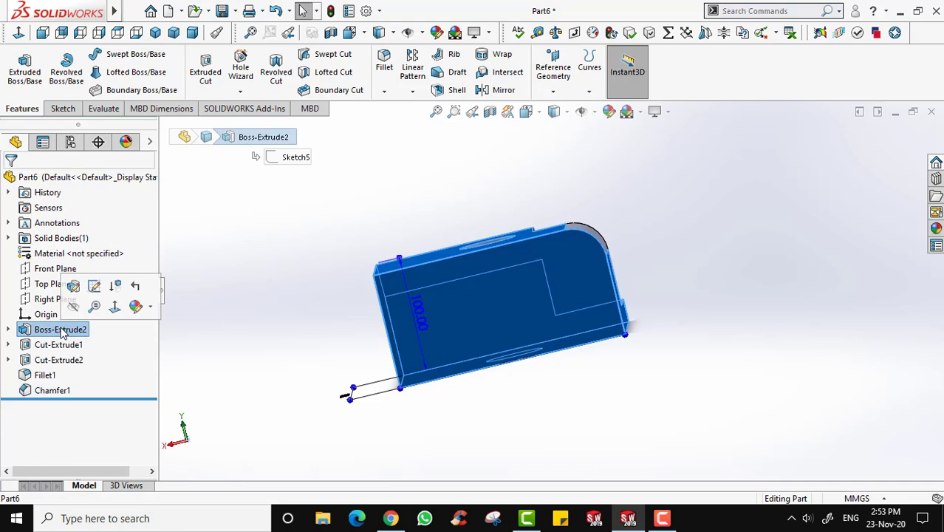
{"action": "left_click", "coordinate": [54, 390]}
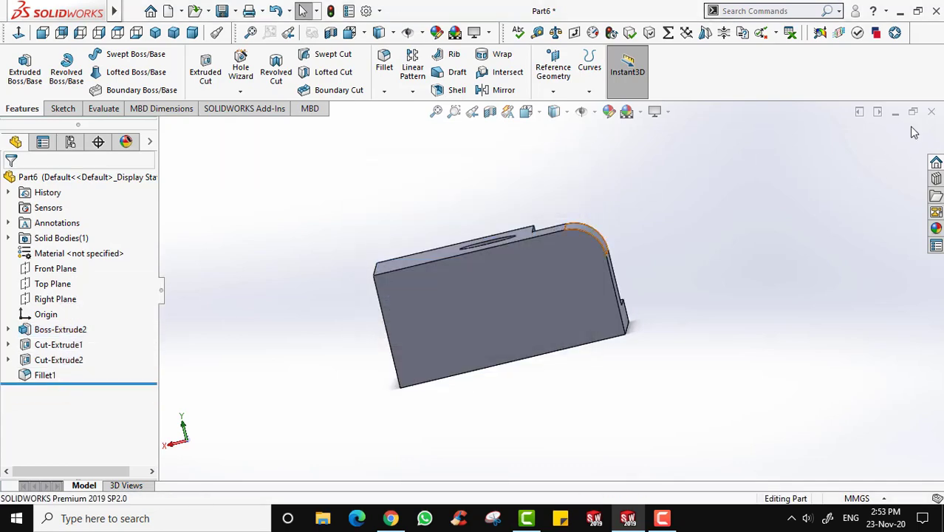
Step: Close the part without saving it and begin creating a new document
{"action": "left_click", "coordinate": [932, 111]}
{"action": "left_click", "coordinate": [449, 277]}
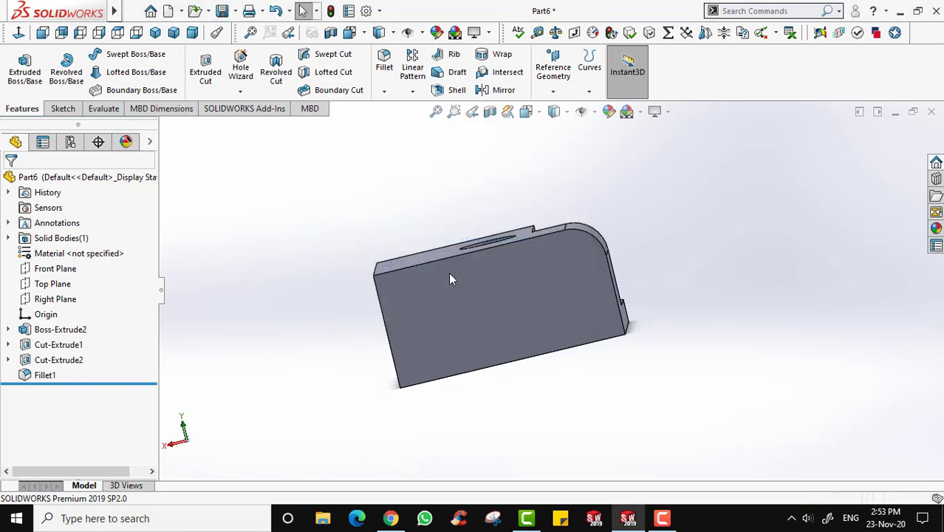
{"action": "left_click", "coordinate": [168, 12]}
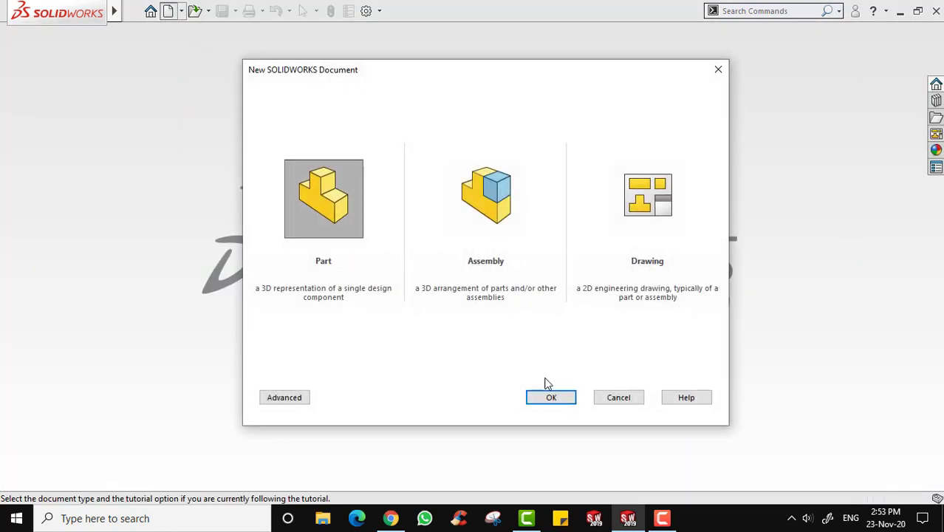